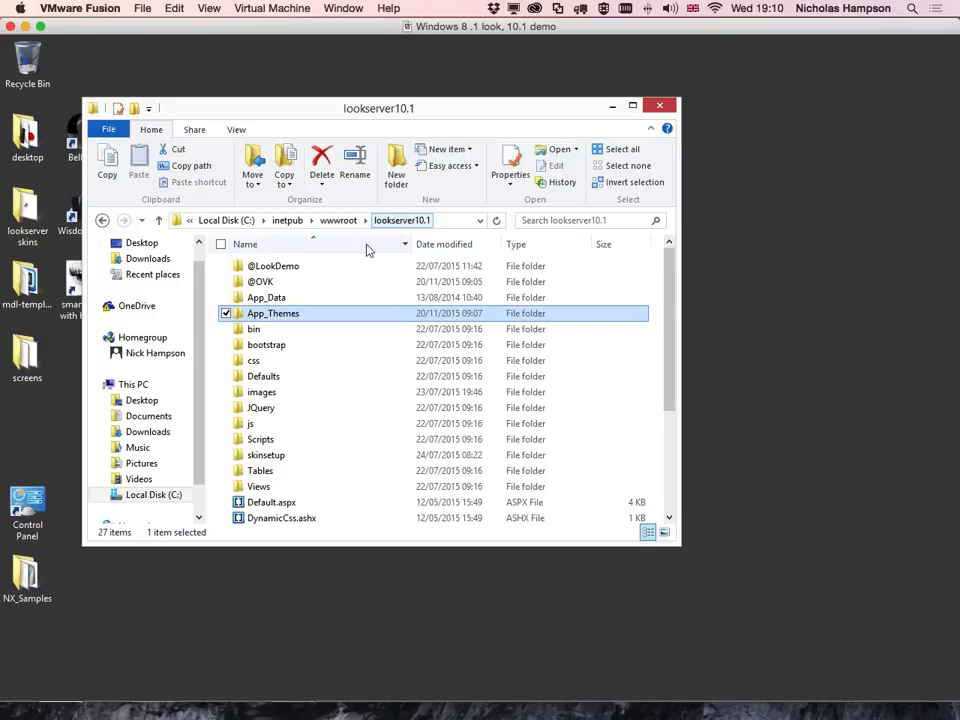
# Select all items from the App_Data folder through Web.config.old in the lookserver10.1 folder
pyautogui.click(300, 298)
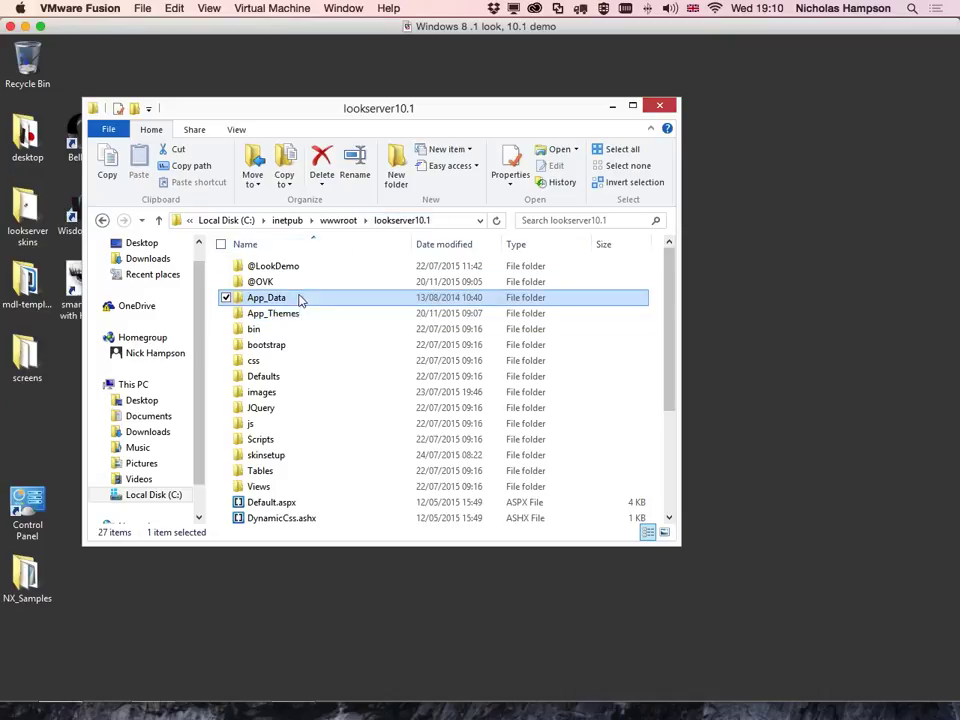
pyautogui.scroll(-4, 321, 424)
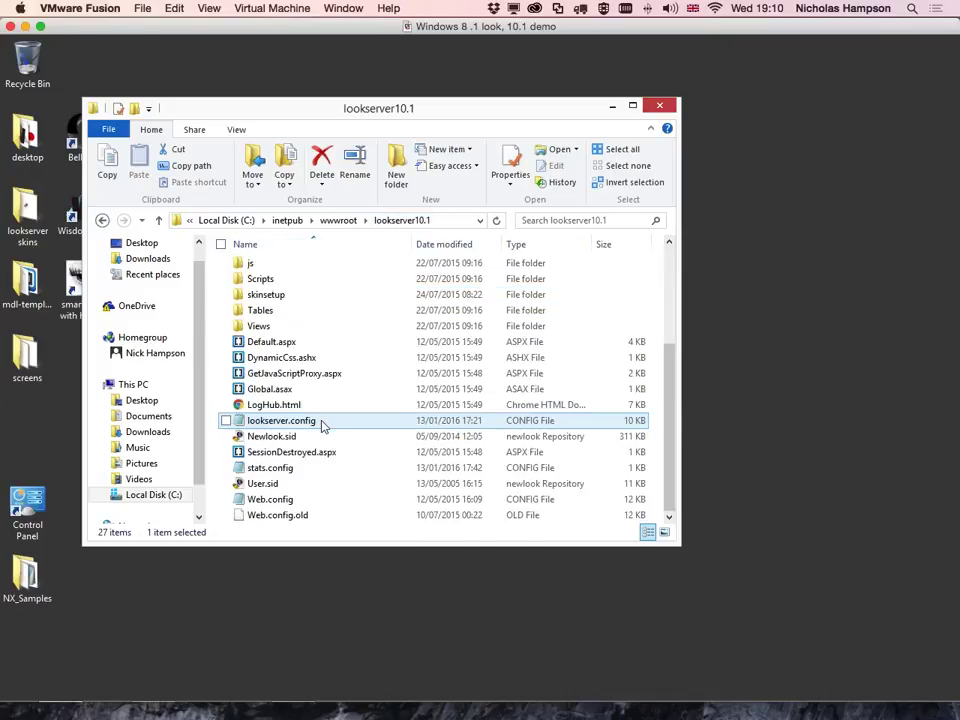
pyautogui.keyDown('shift'); pyautogui.click(315, 516); pyautogui.keyUp('shift')
pyautogui.scroll(2, 318, 428)
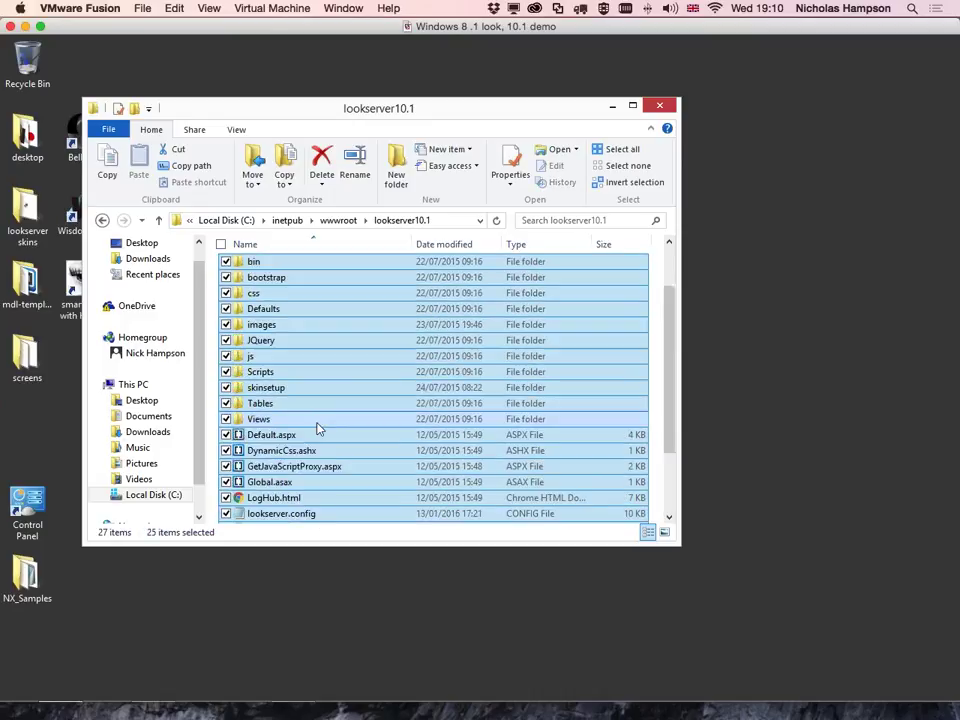
pyautogui.scroll(2, 318, 428)
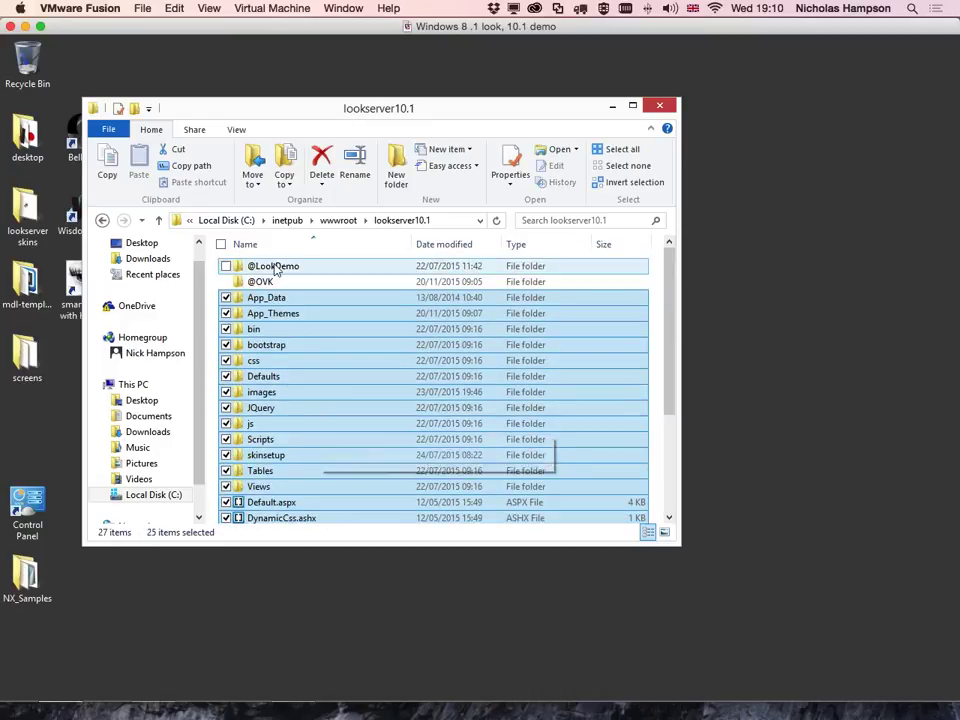
pyautogui.click(270, 267)
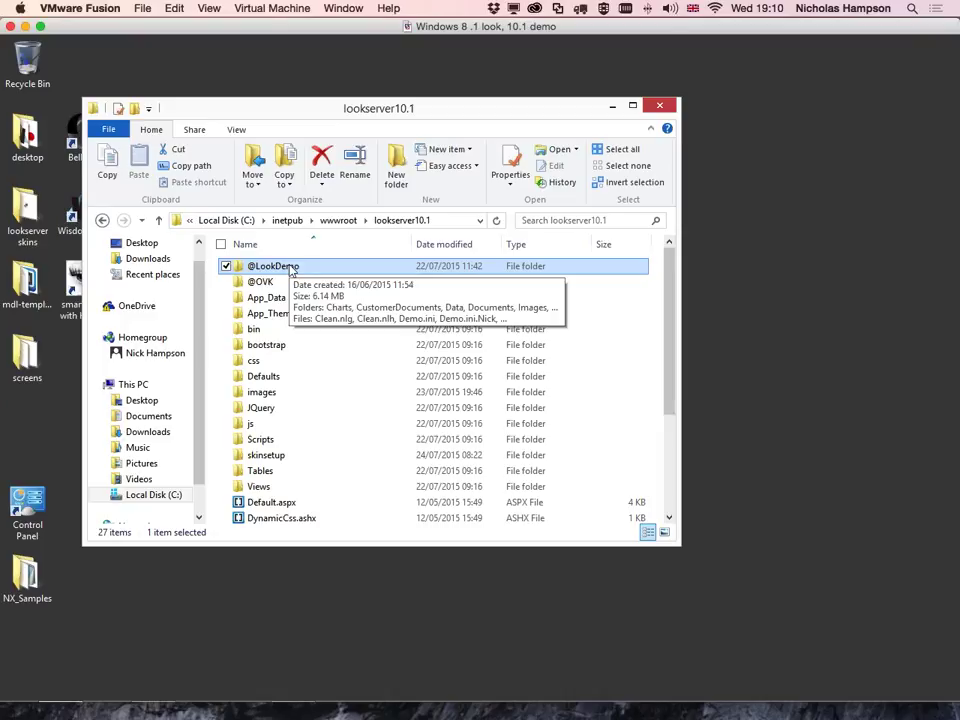
pyautogui.doubleClick(290, 267)
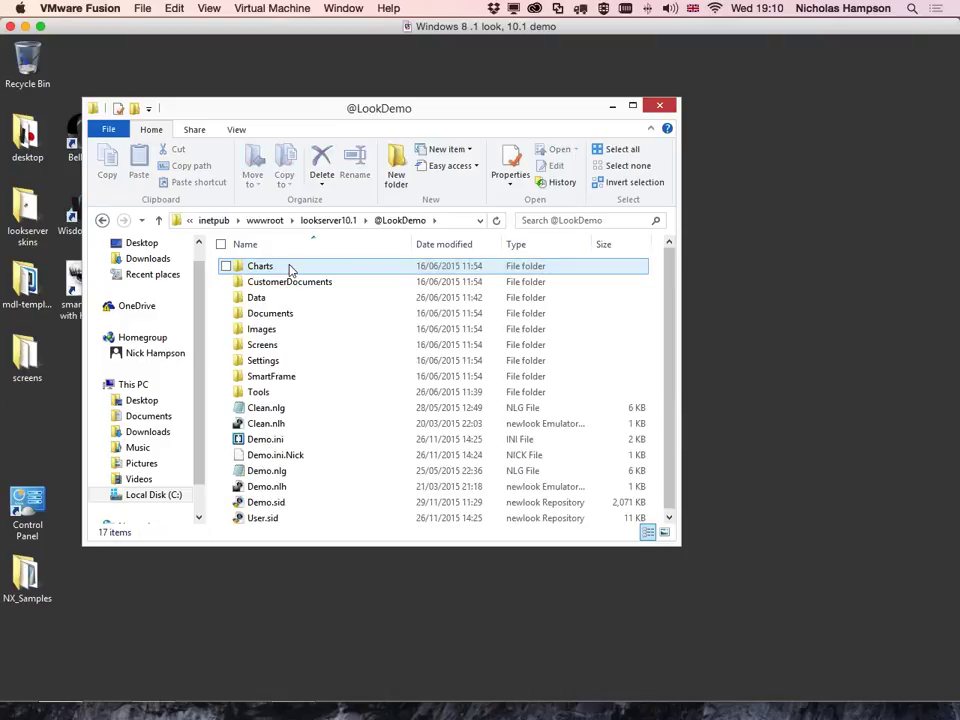
pyautogui.scroll(-1, 279, 421)
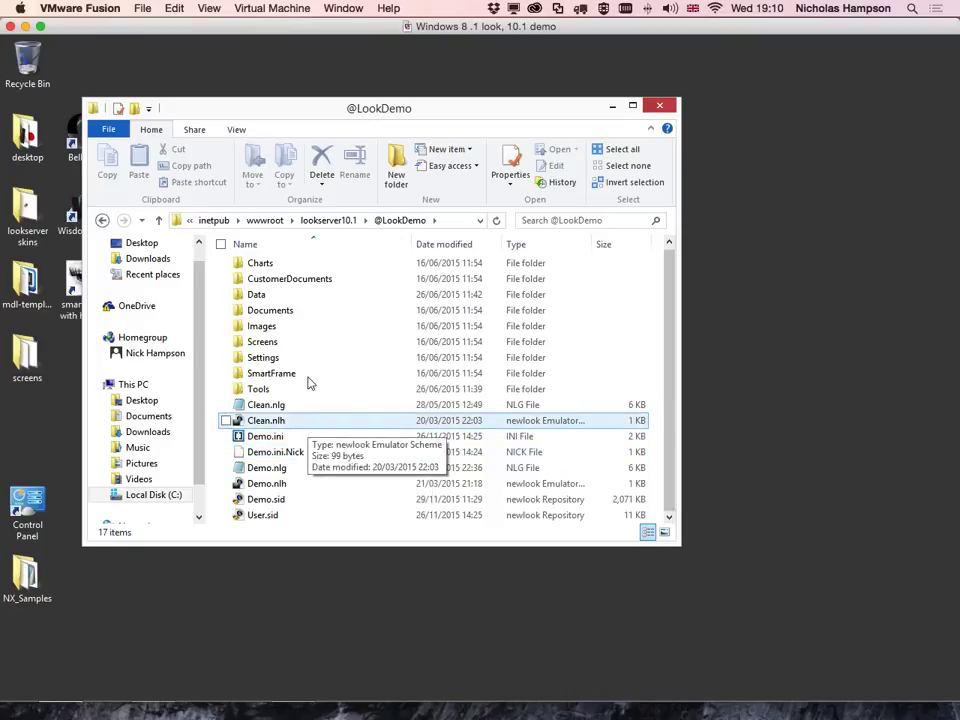
pyautogui.click(320, 220)
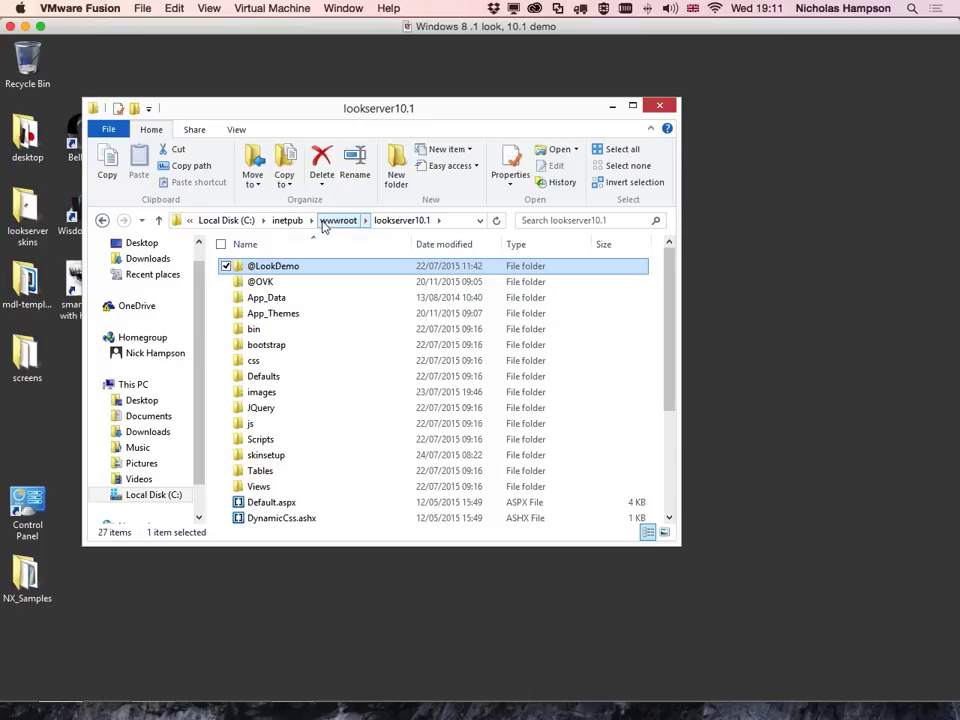
# Open the App_Themes folder, examine its skin folders including PostModernSkin, and return to the lookserver10.1 folder
pyautogui.moveTo(288, 316)
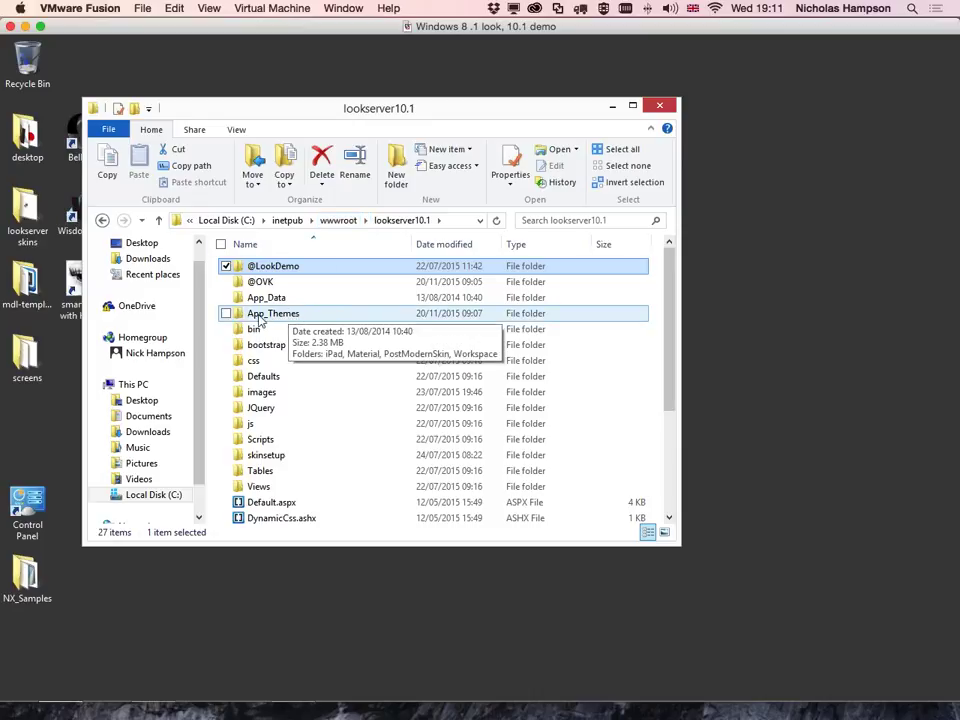
pyautogui.doubleClick(306, 316)
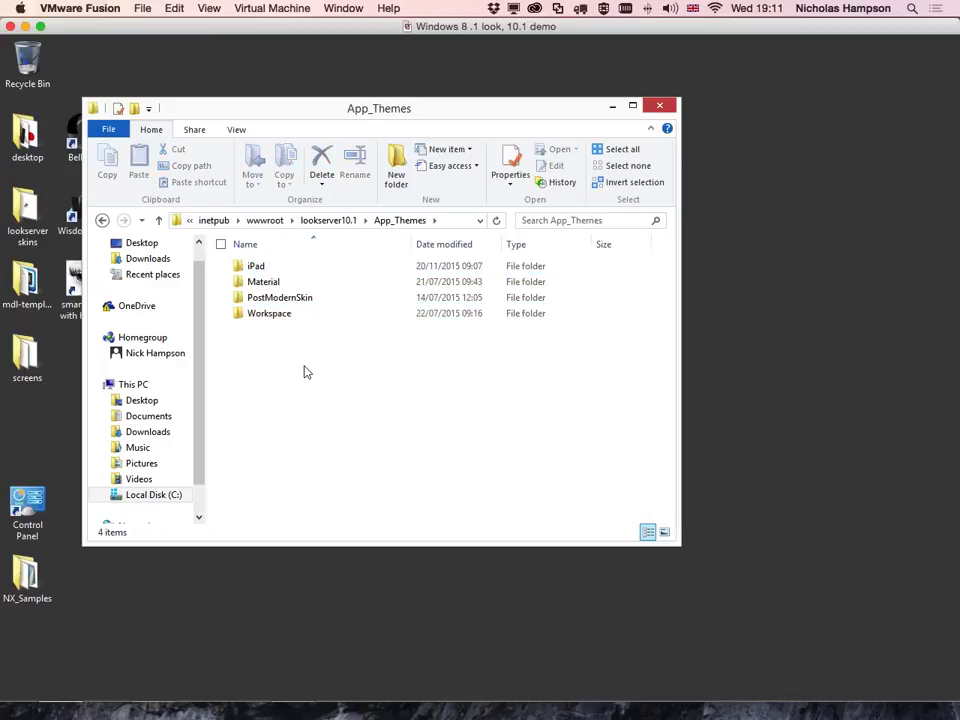
pyautogui.click(284, 301)
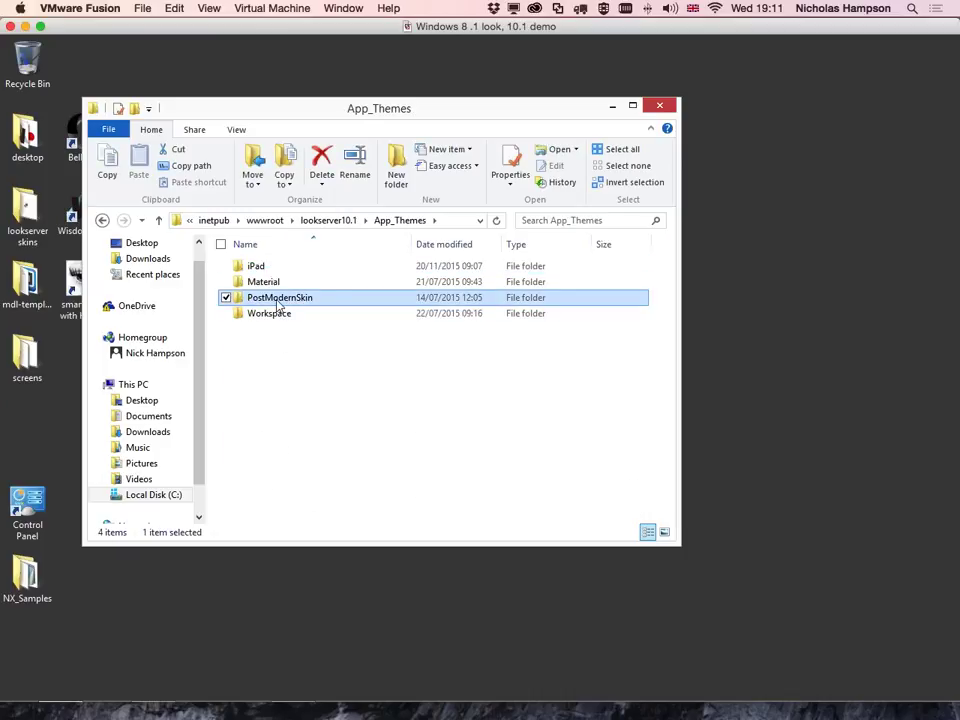
pyautogui.moveTo(332, 304)
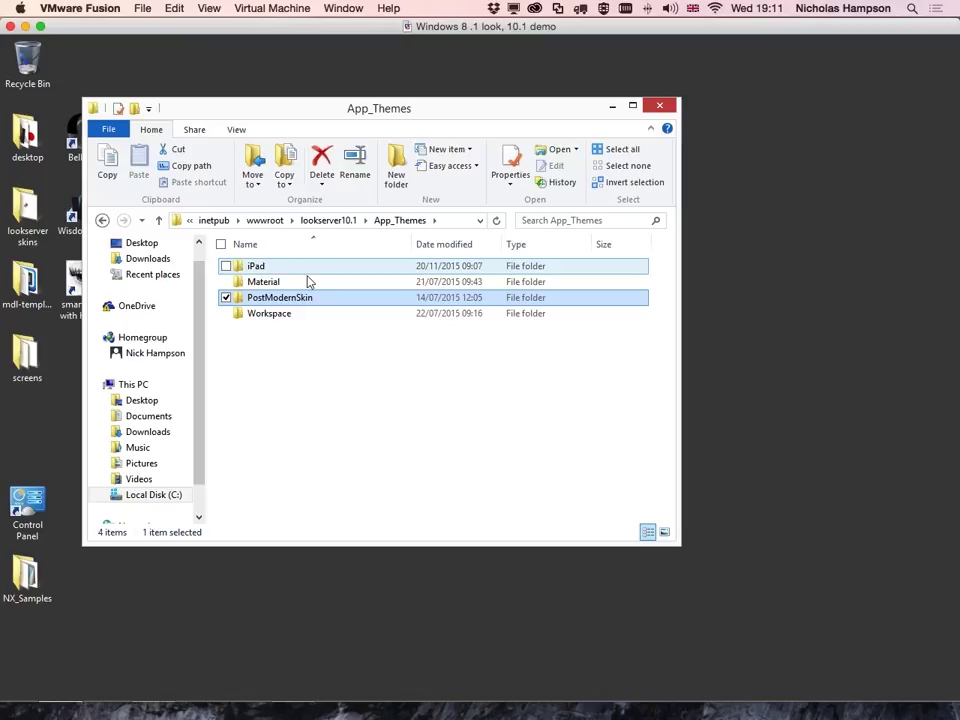
pyautogui.moveTo(283, 287)
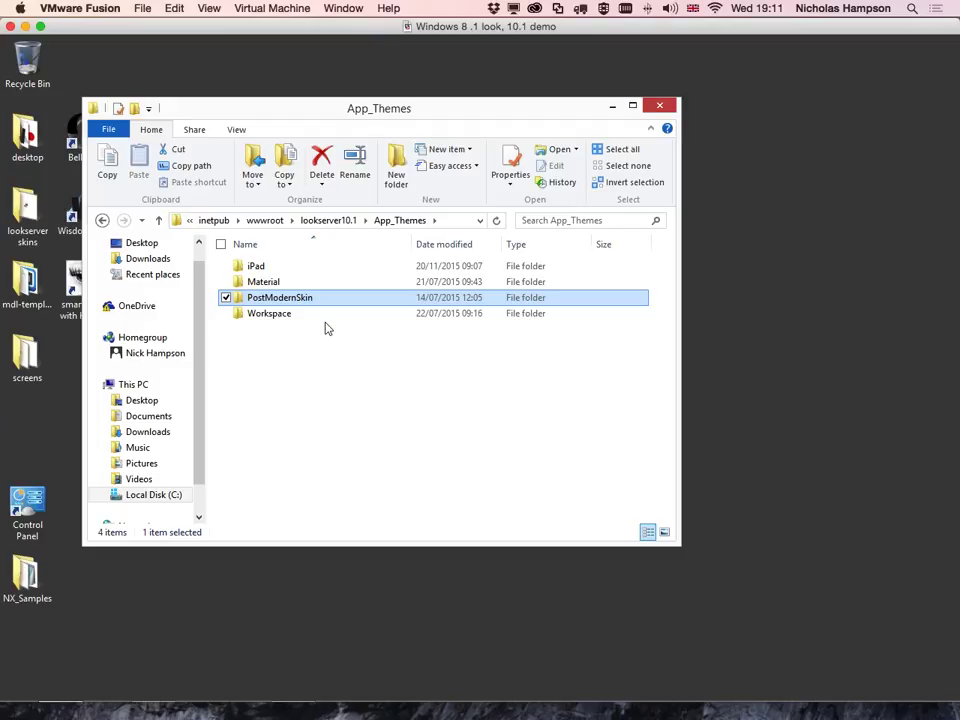
pyautogui.click(343, 221)
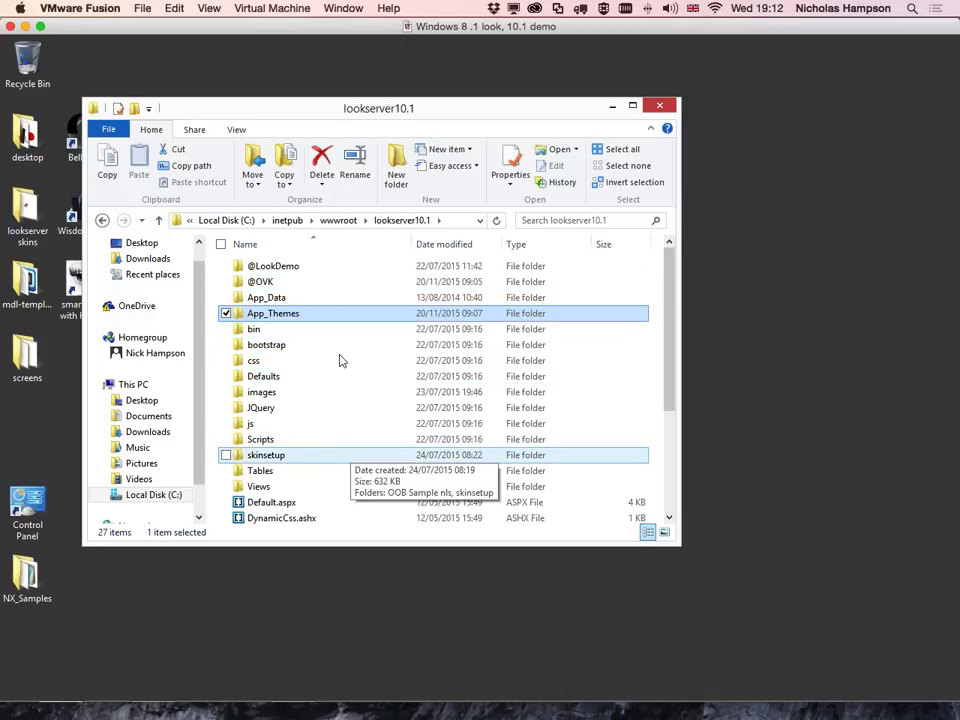
# Highlight the bootstrap, JQuery and images folders in lookserver10.1 one after another
pyautogui.click(288, 346)
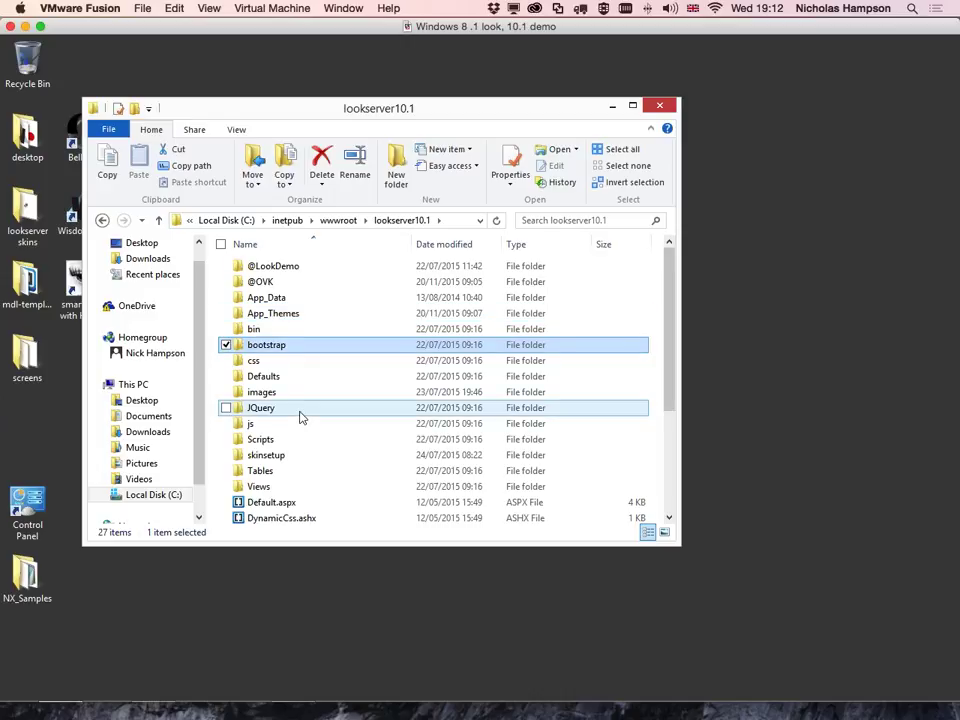
pyautogui.click(300, 408)
pyautogui.click(302, 393)
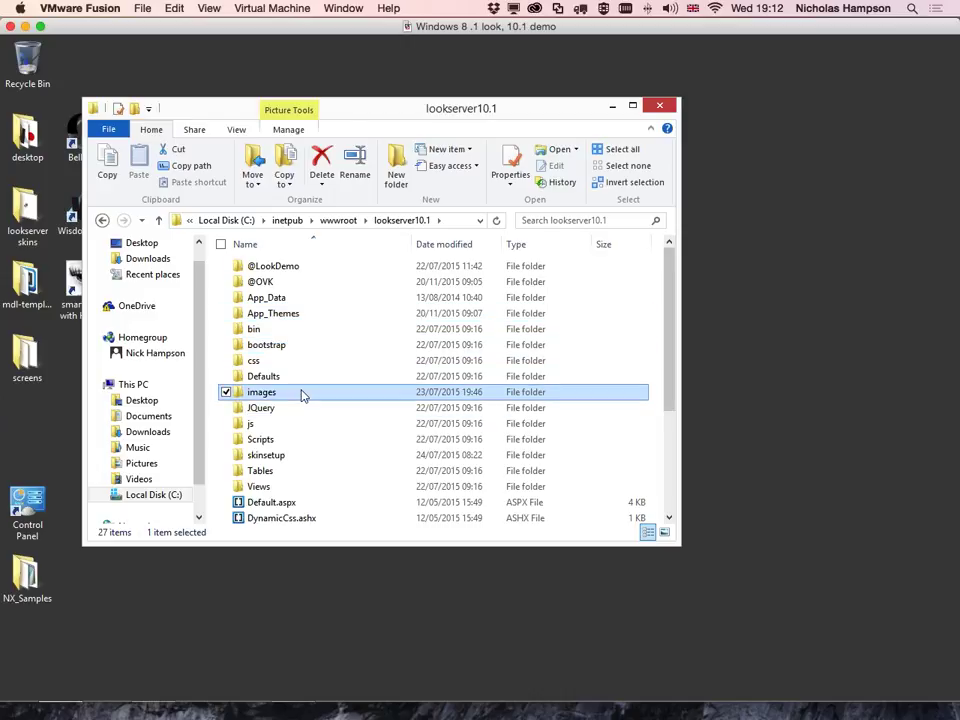
# Open lookserver.config in Notepad, review its repository, skin and display settings through to the end, and close the file
pyautogui.scroll(-3, 303, 460)
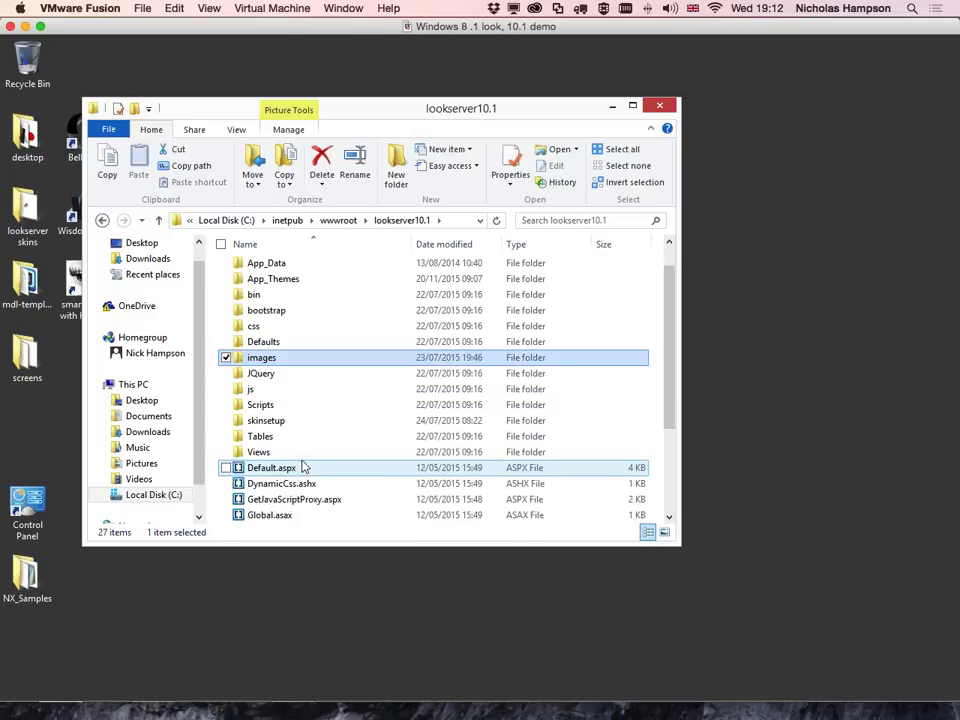
pyautogui.scroll(-1, 305, 466)
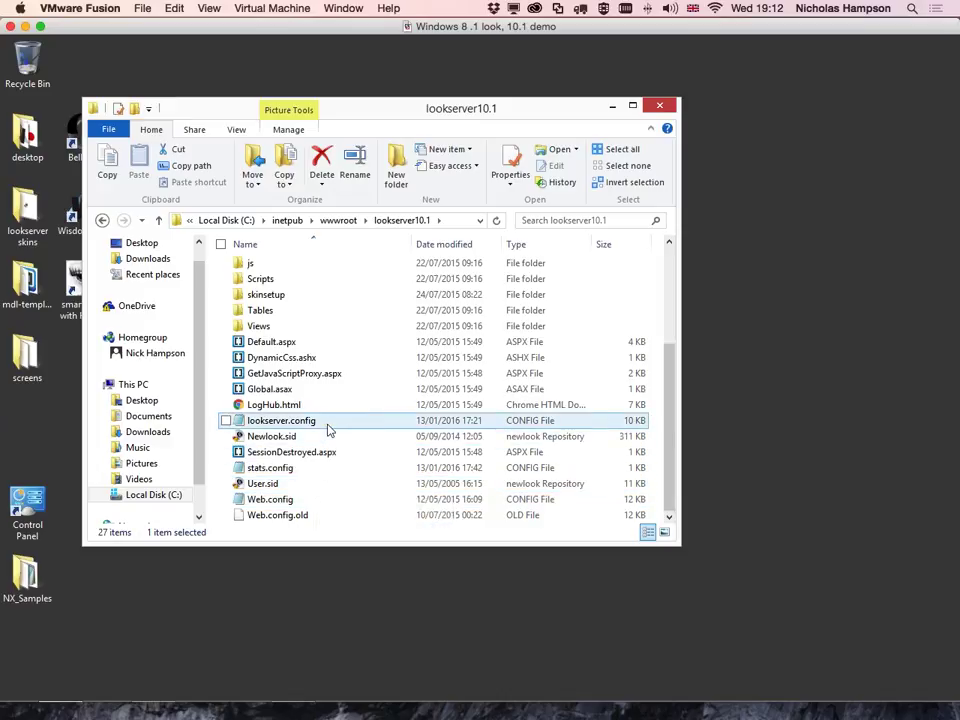
pyautogui.click(273, 424)
pyautogui.doubleClick(273, 422)
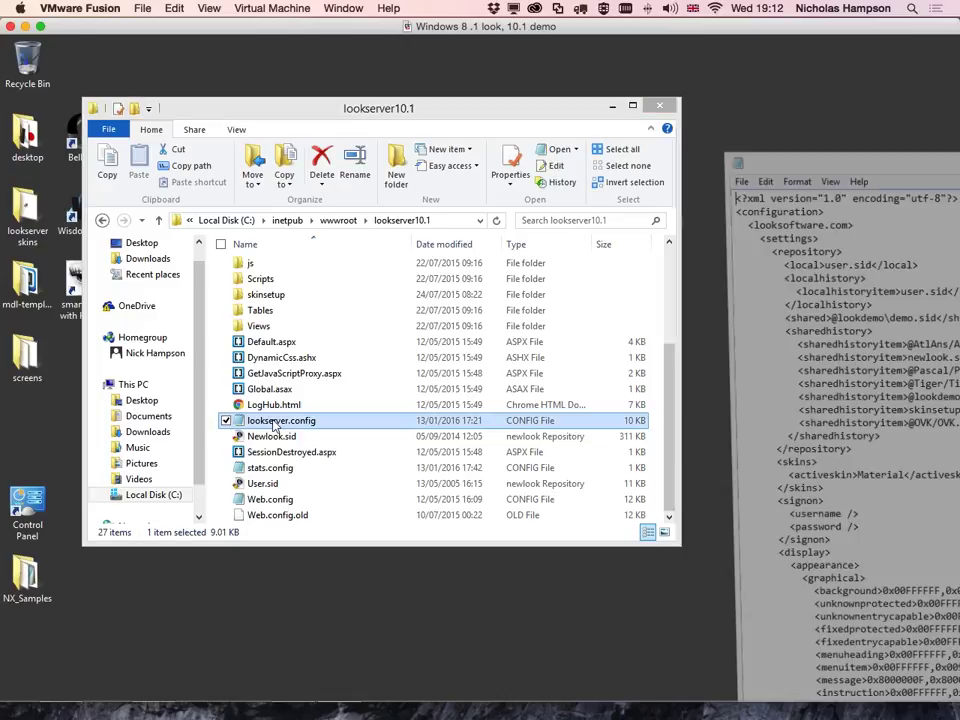
pyautogui.moveTo(878, 161); pyautogui.dragTo(208, 56)
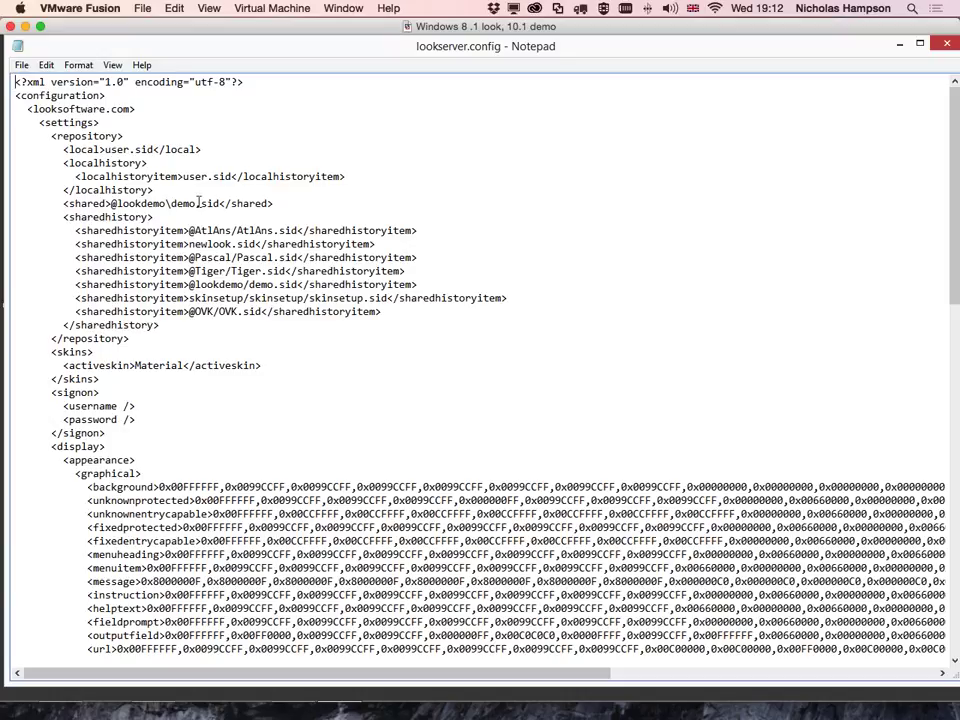
pyautogui.scroll(-20, 200, 335)
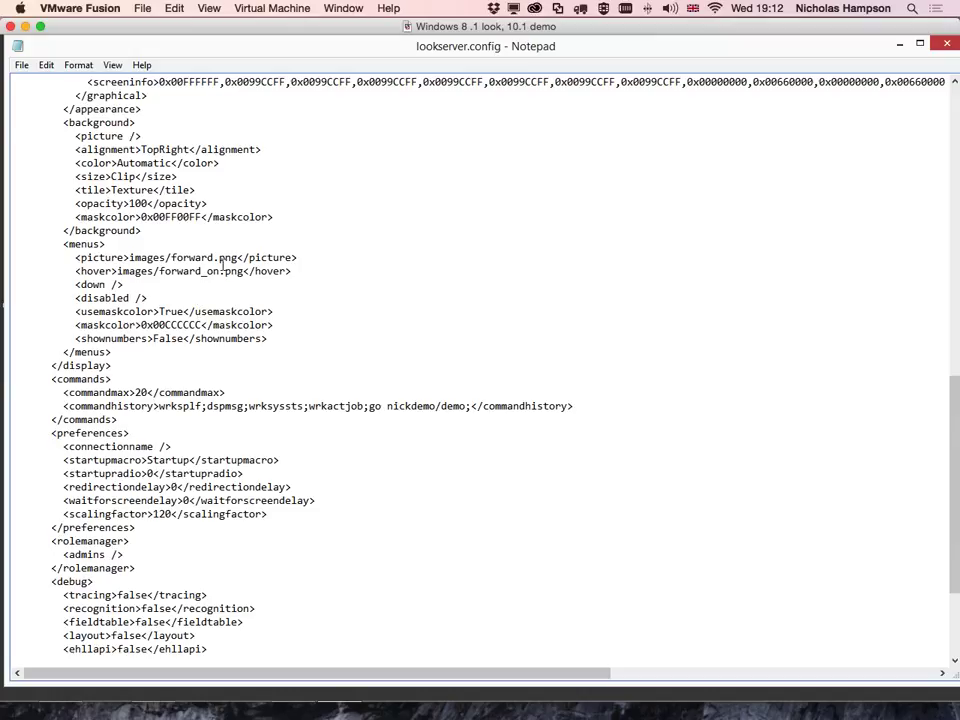
pyautogui.scroll(-4, 200, 335)
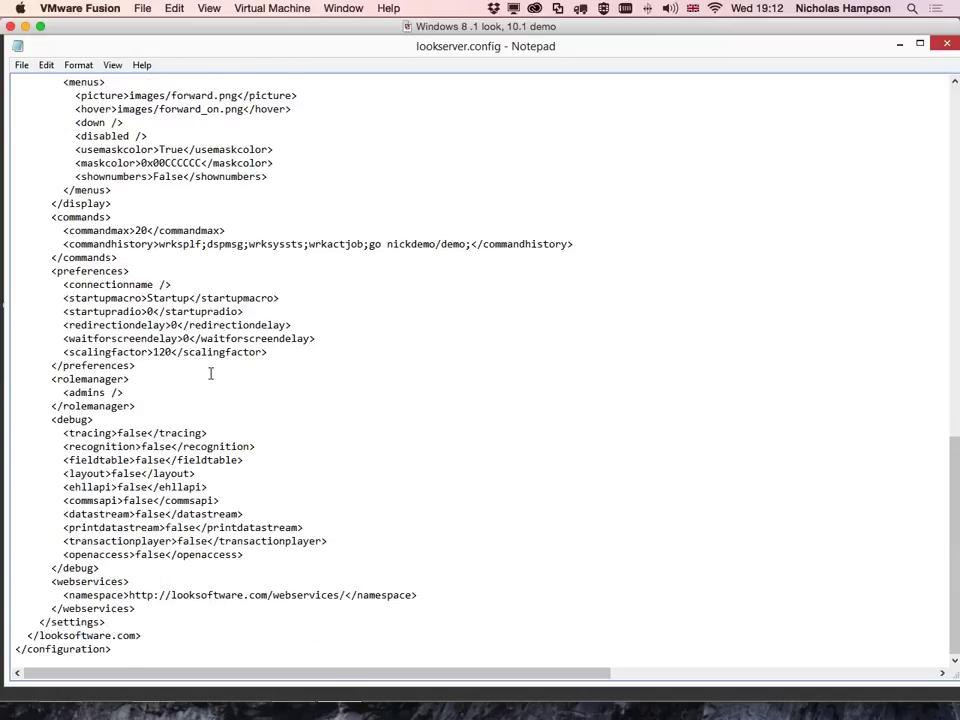
pyautogui.click(946, 45)
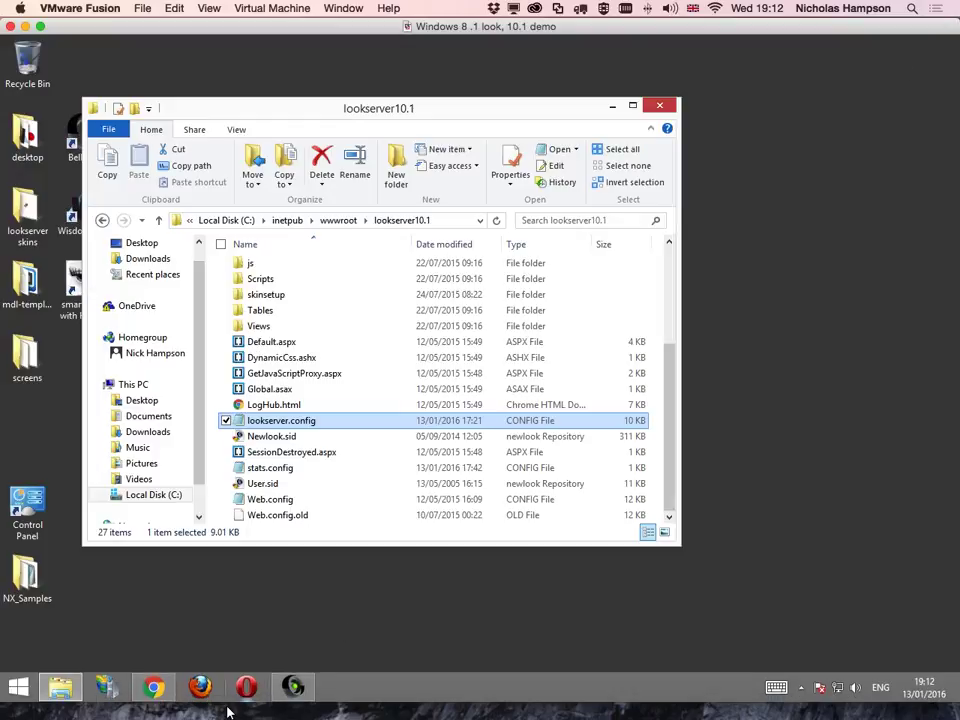
# Switch to Chrome and load the lookserver settings page at localhost/lookserver10.1/settings.aspx
pyautogui.click(153, 687)
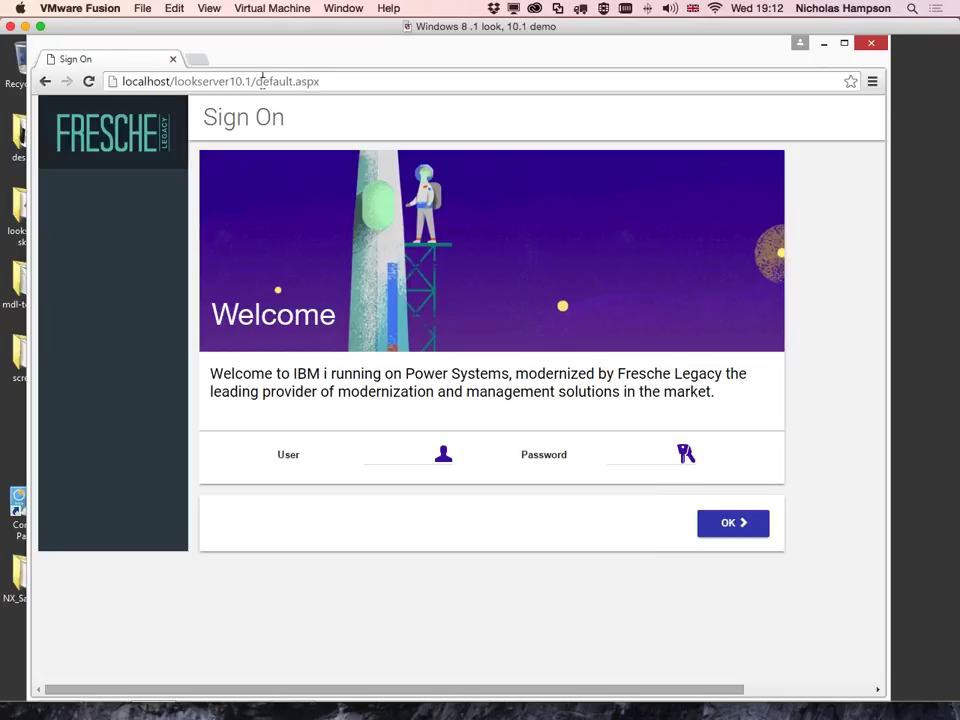
pyautogui.moveTo(261, 80); pyautogui.dragTo(397, 80)
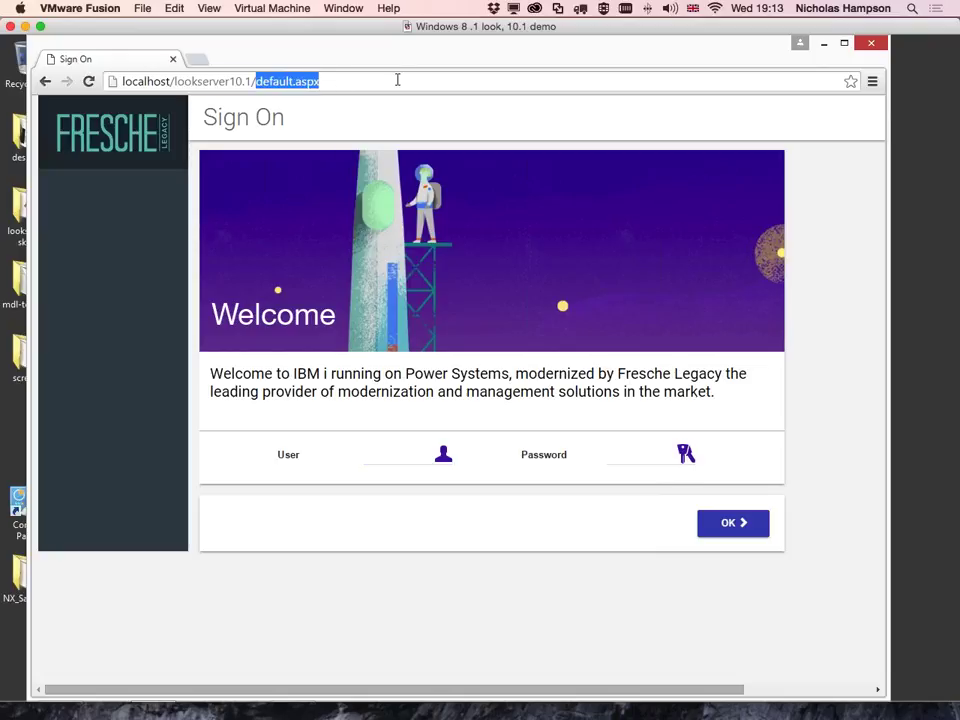
pyautogui.press('BackSpace')
pyautogui.write('settings')
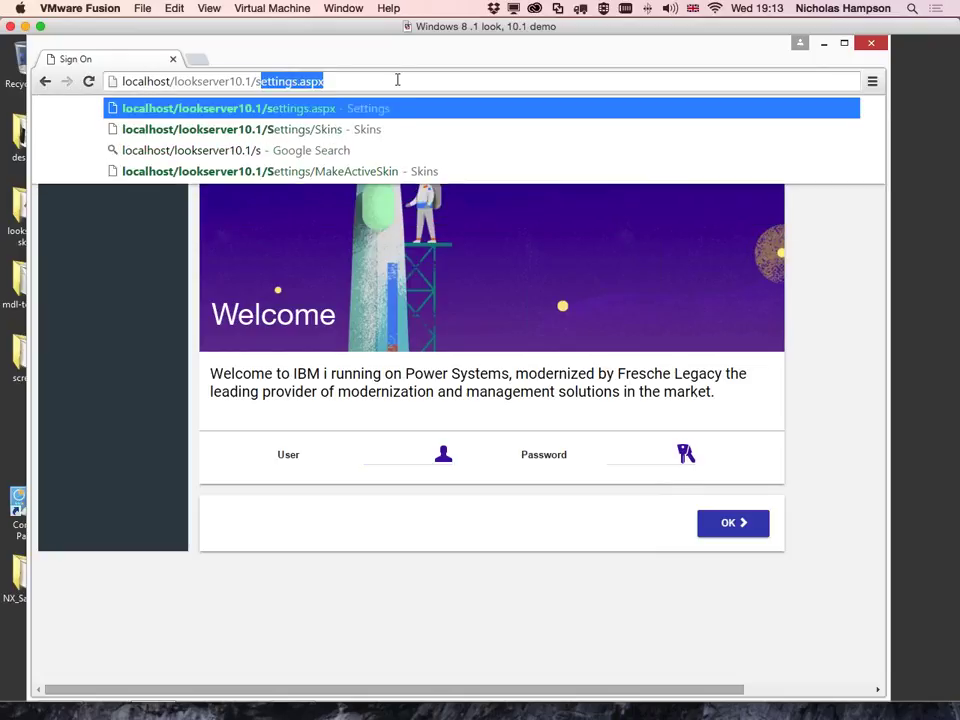
pyautogui.press('End')
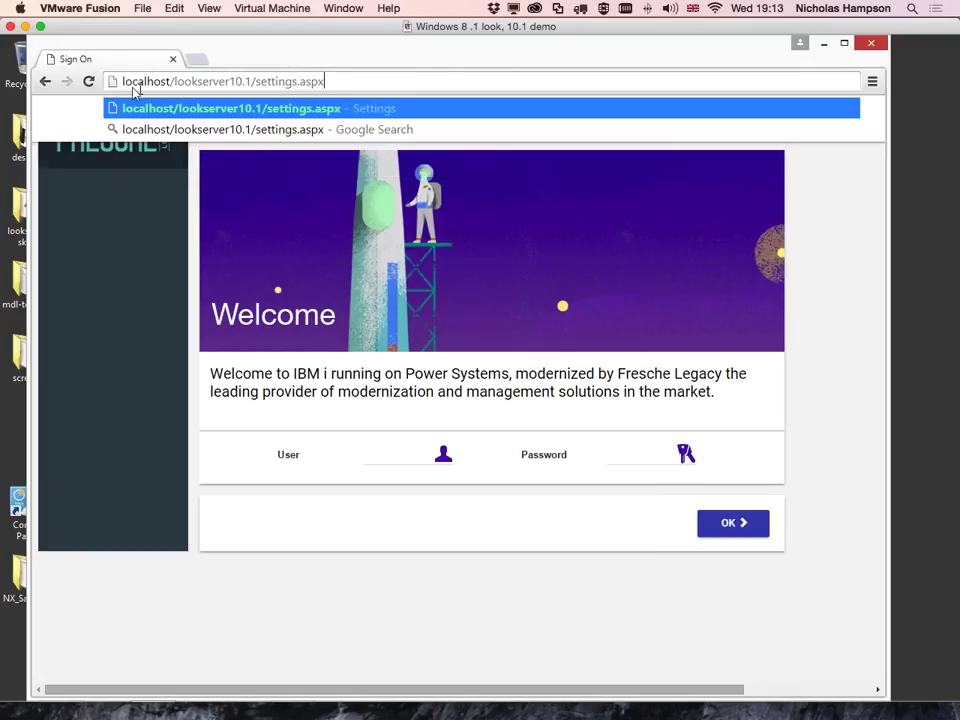
pyautogui.moveTo(120, 80); pyautogui.dragTo(170, 84)
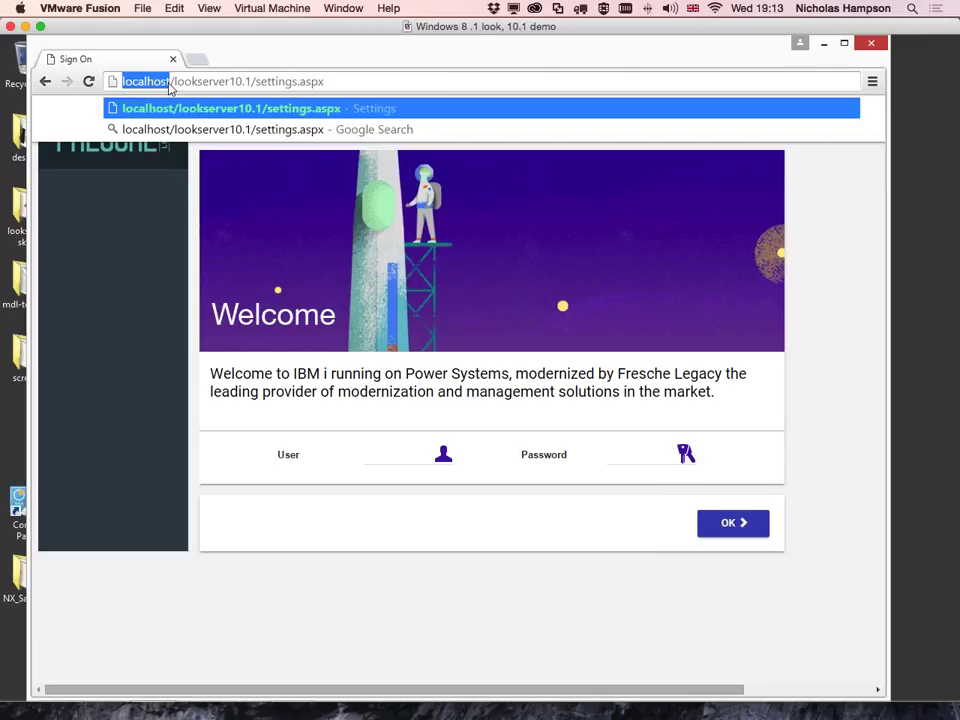
pyautogui.moveTo(170, 81); pyautogui.dragTo(250, 90)
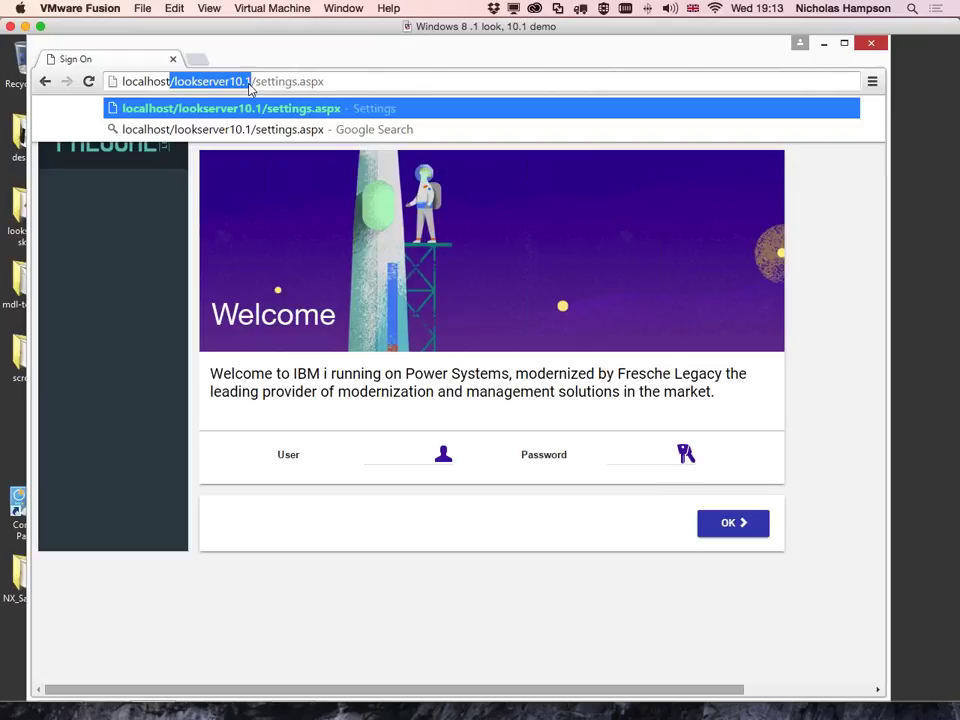
pyautogui.click(256, 81)
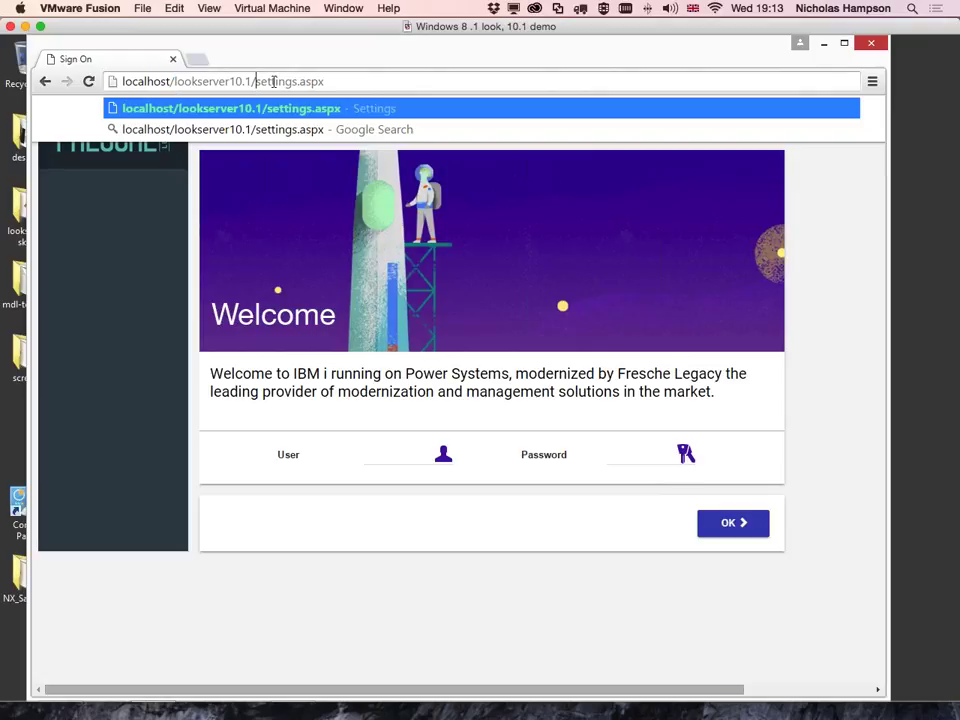
pyautogui.press('Return')
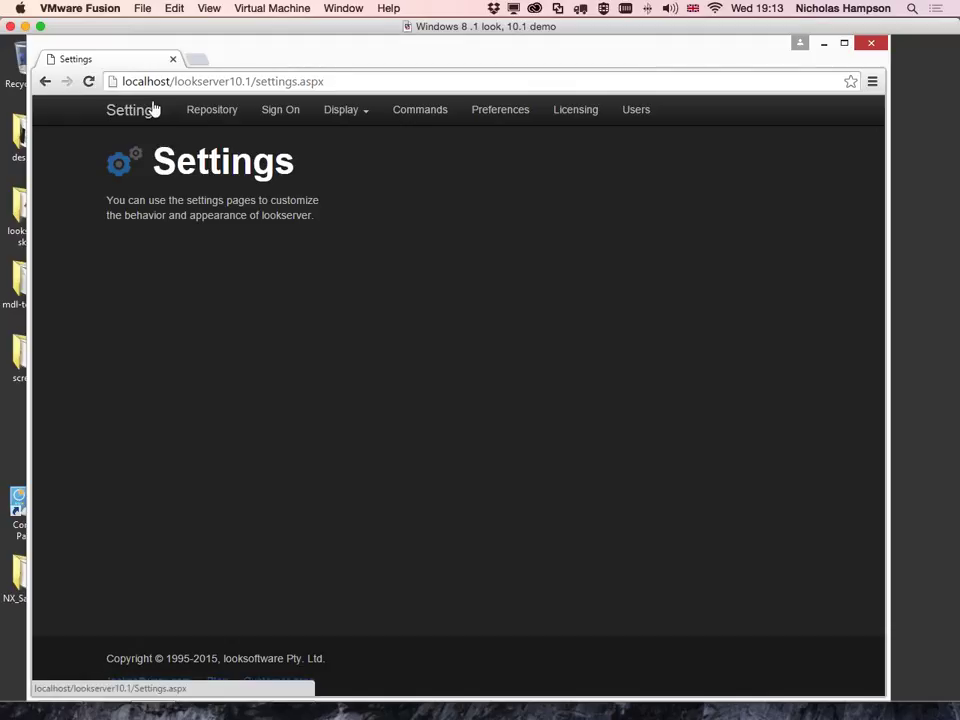
pyautogui.click(215, 110)
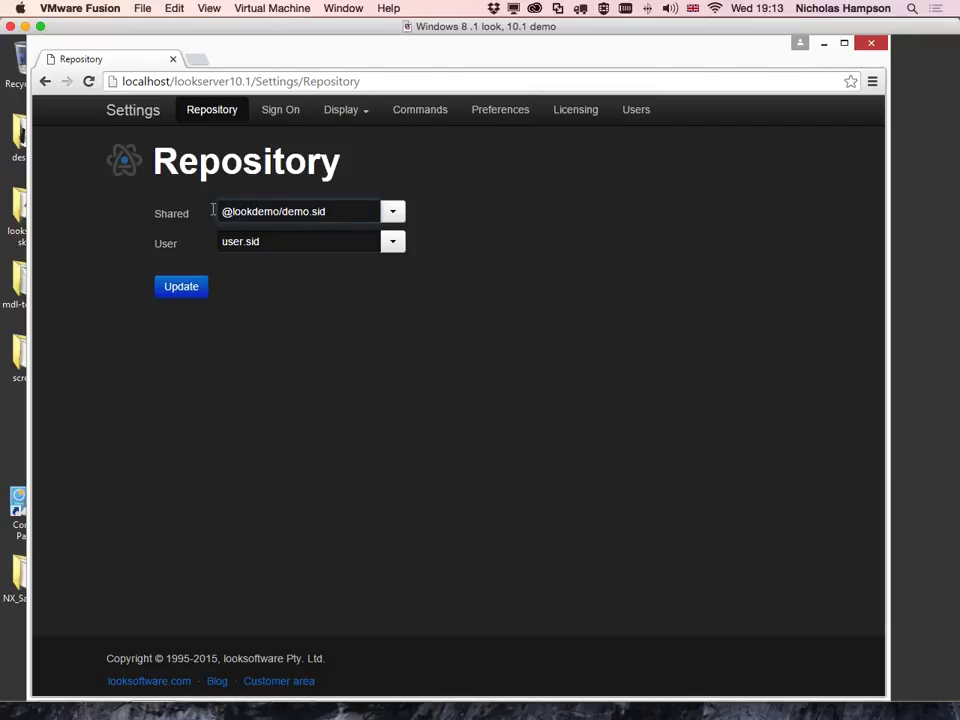
pyautogui.click(184, 288)
# View the Sign On settings page and open the Display settings overview
pyautogui.click(275, 112)
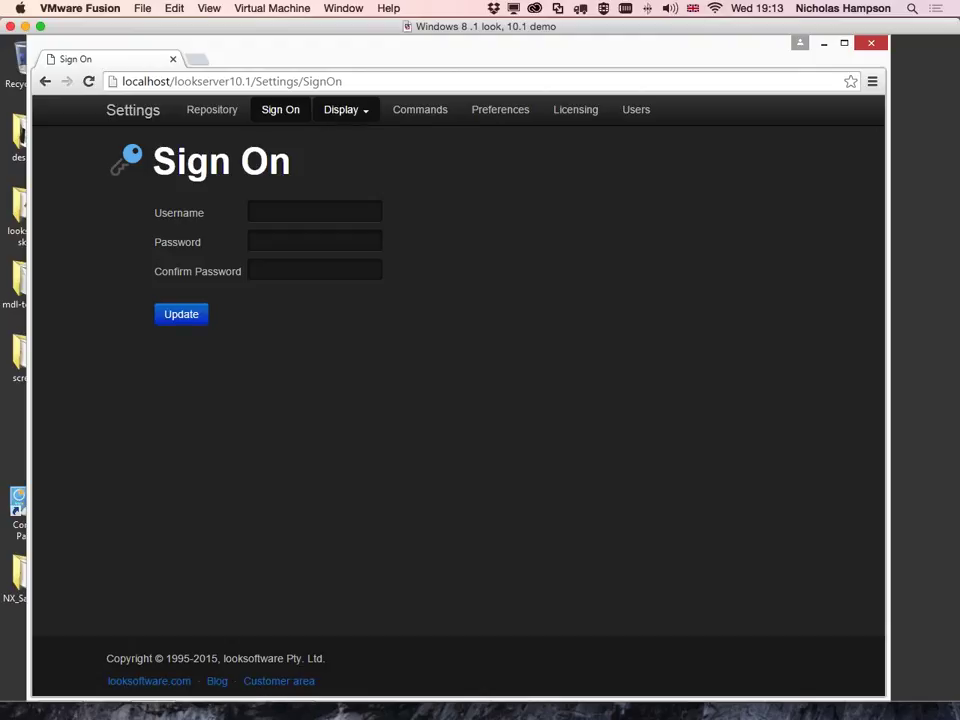
pyautogui.click(340, 114)
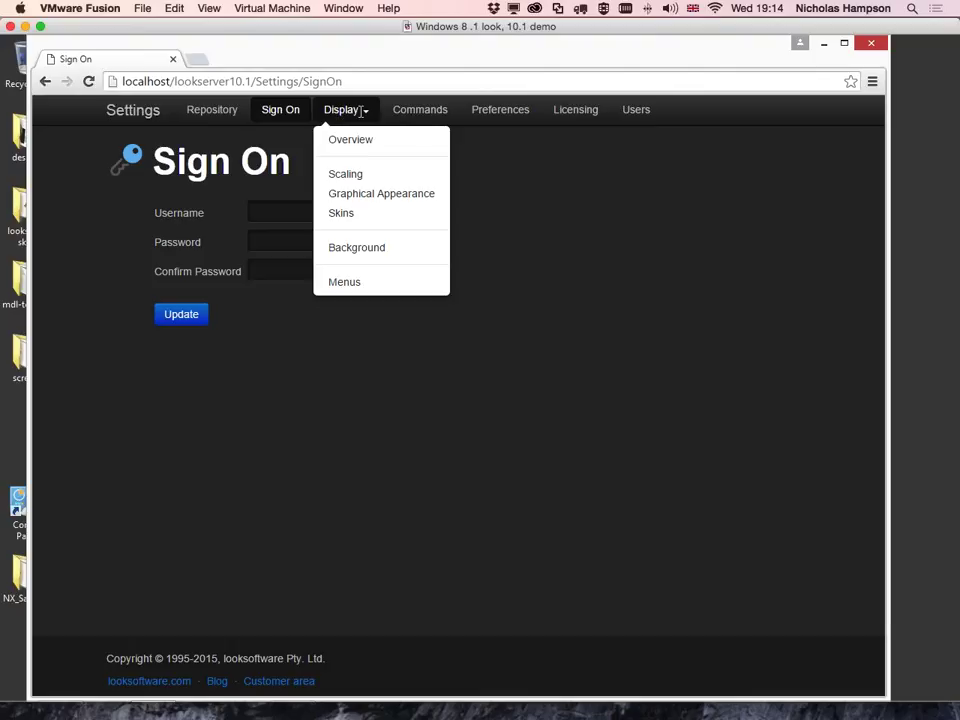
pyautogui.click(352, 142)
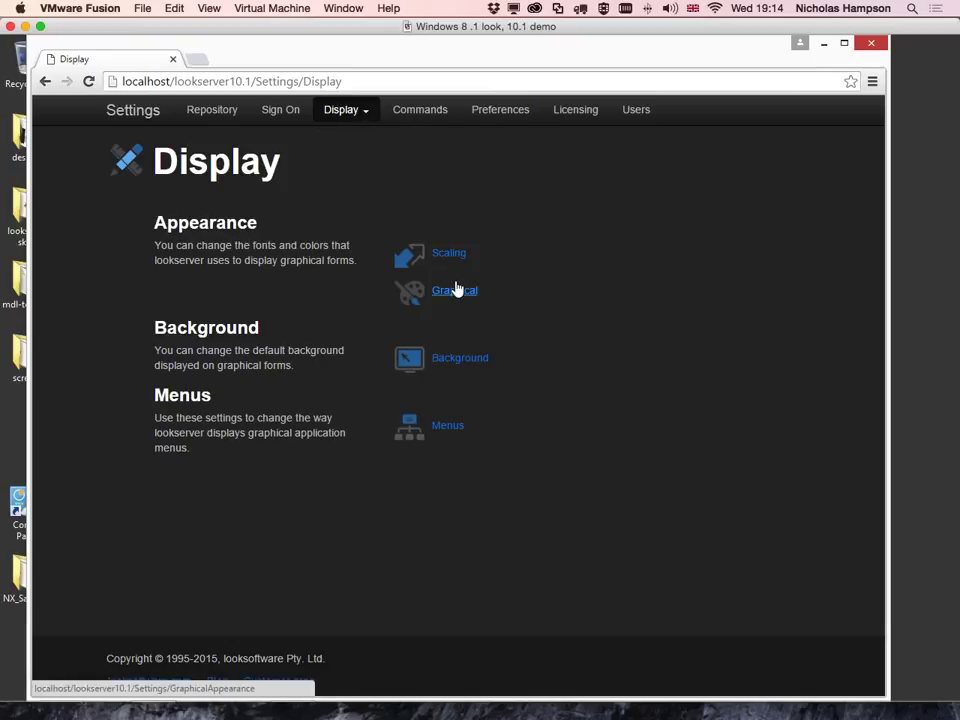
# Review the available screen scaling factors on the Scaling page and view the Graphical Appearance settings
pyautogui.click(344, 116)
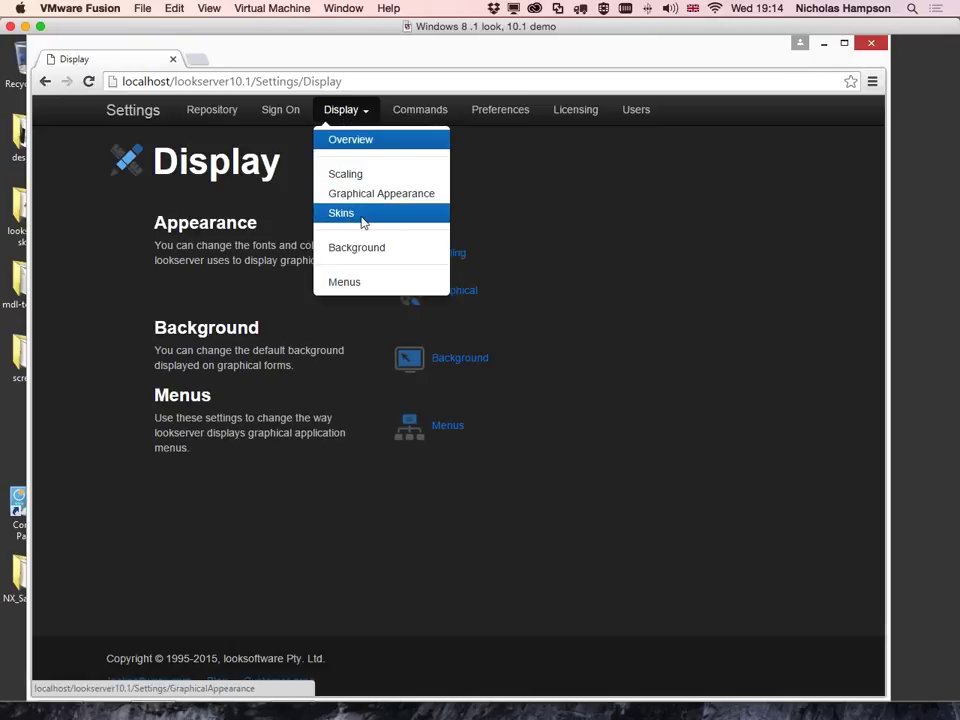
pyautogui.click(362, 167)
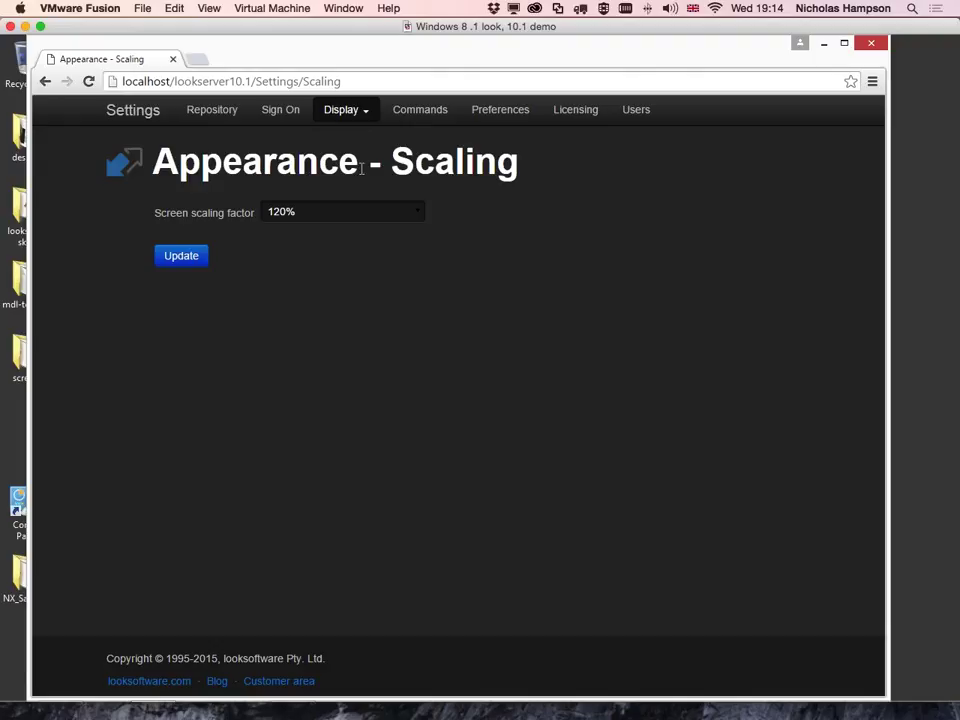
pyautogui.click(408, 213)
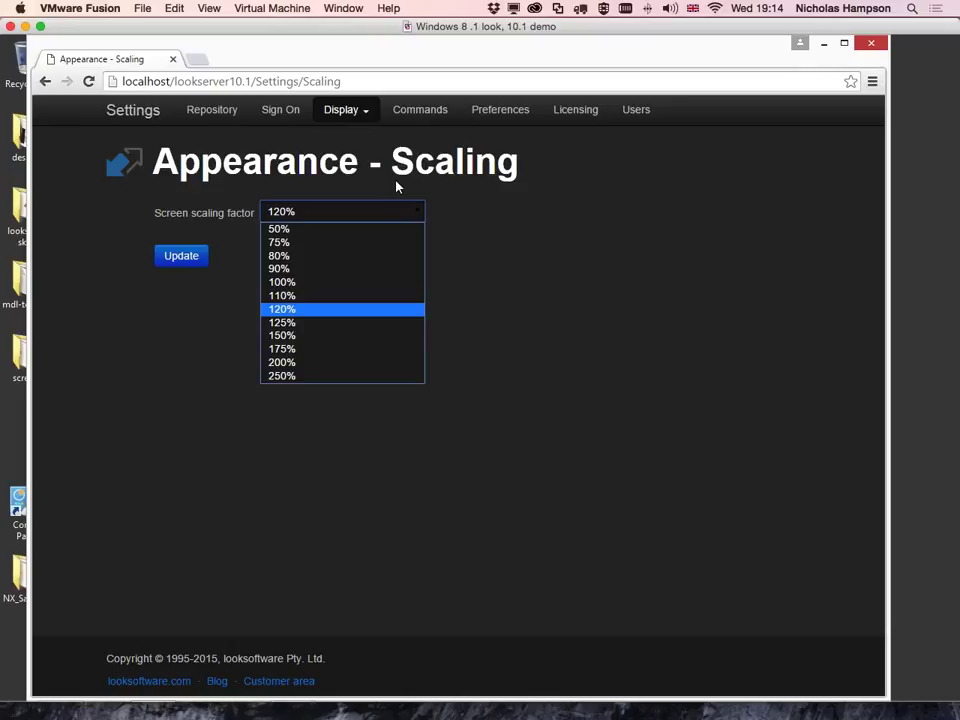
pyautogui.click(396, 186)
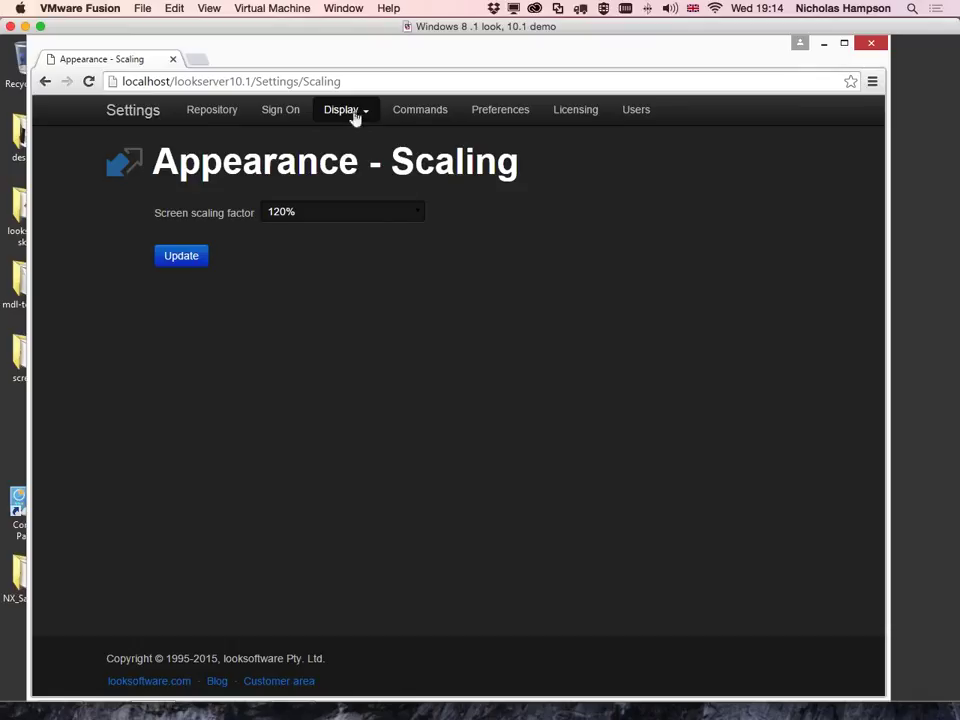
pyautogui.click(354, 113)
pyautogui.click(356, 192)
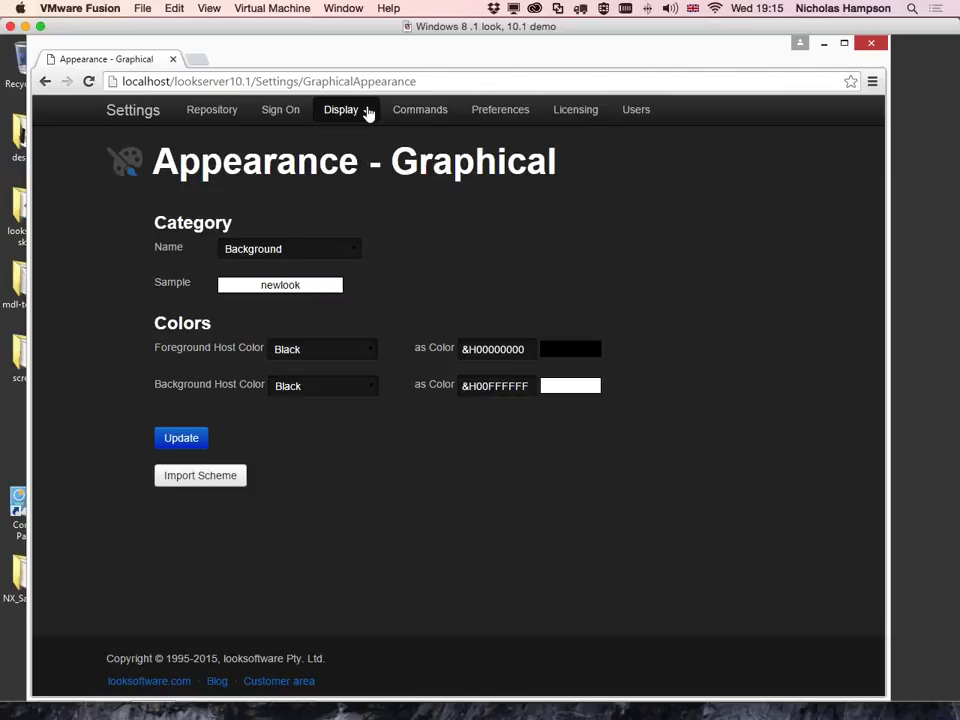
# Open the Skins page and browse through the installed skins past Material and Post Modern
pyautogui.click(368, 113)
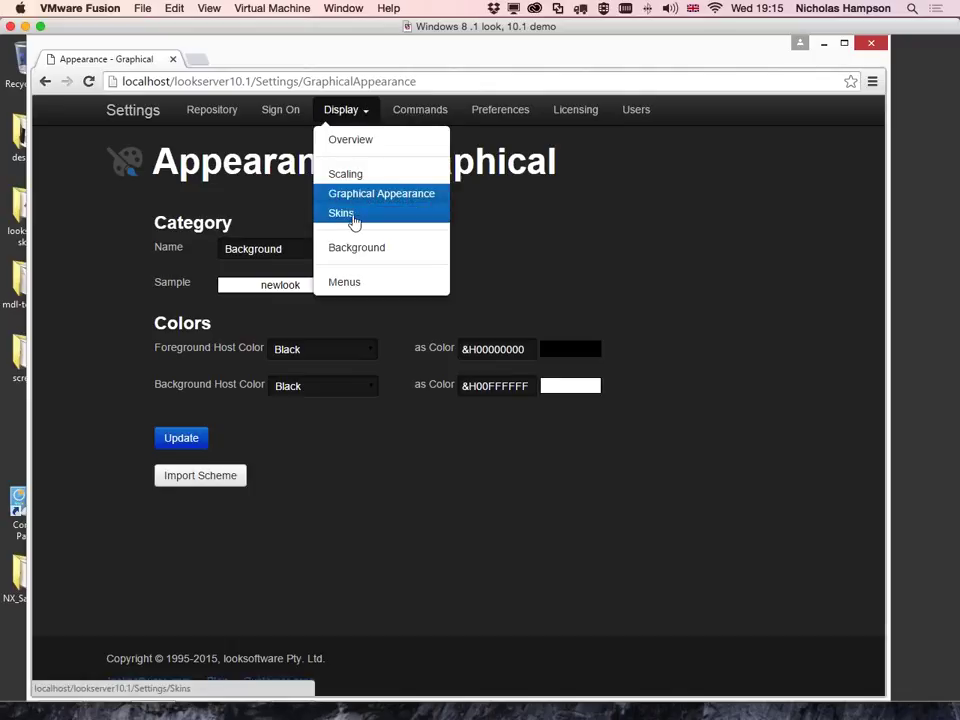
pyautogui.click(342, 214)
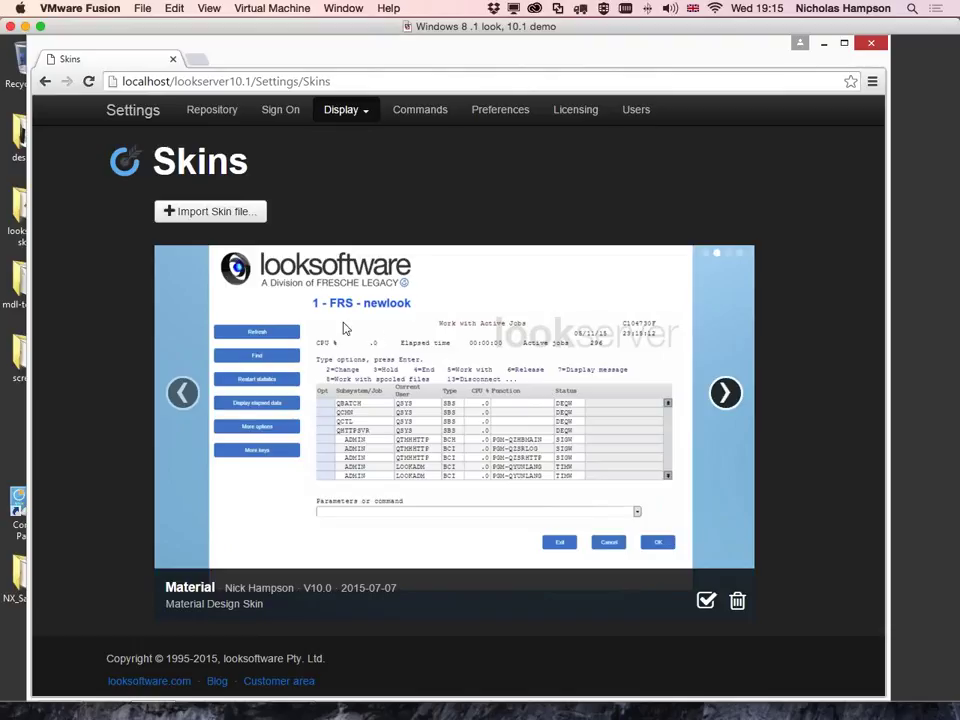
pyautogui.click(721, 394)
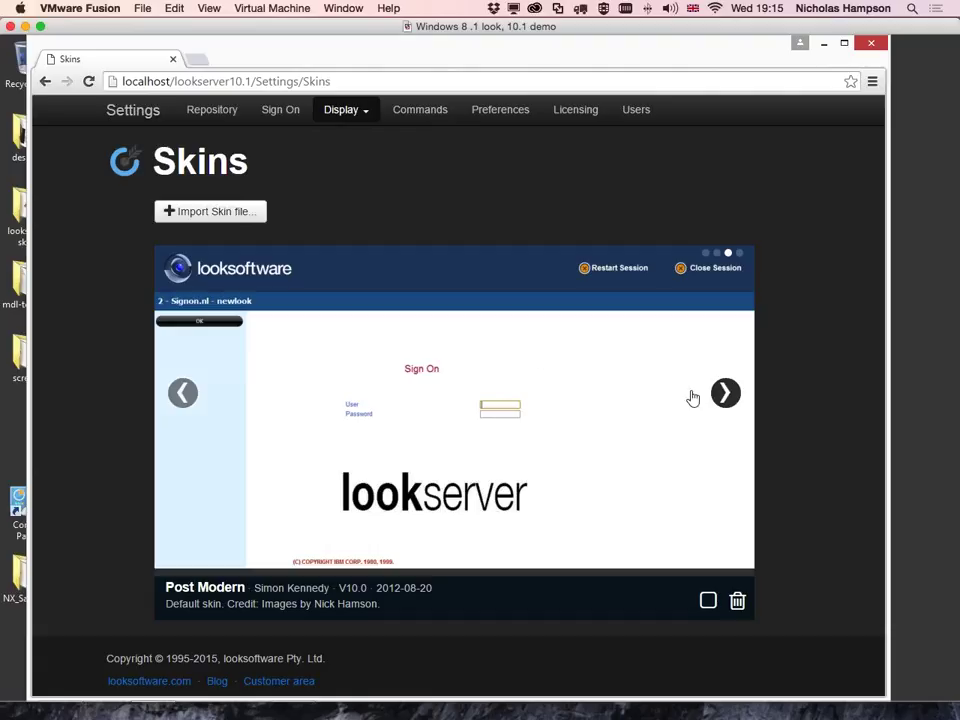
pyautogui.click(725, 393)
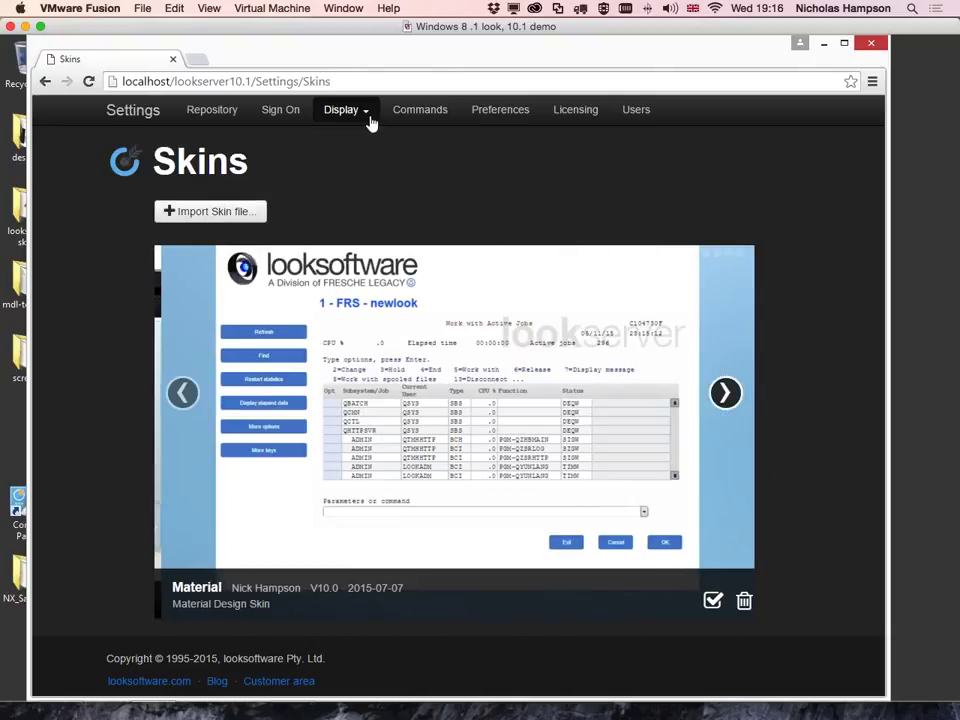
# View the Commands, Preferences, Licensing and Users settings pages in turn
pyautogui.click(422, 116)
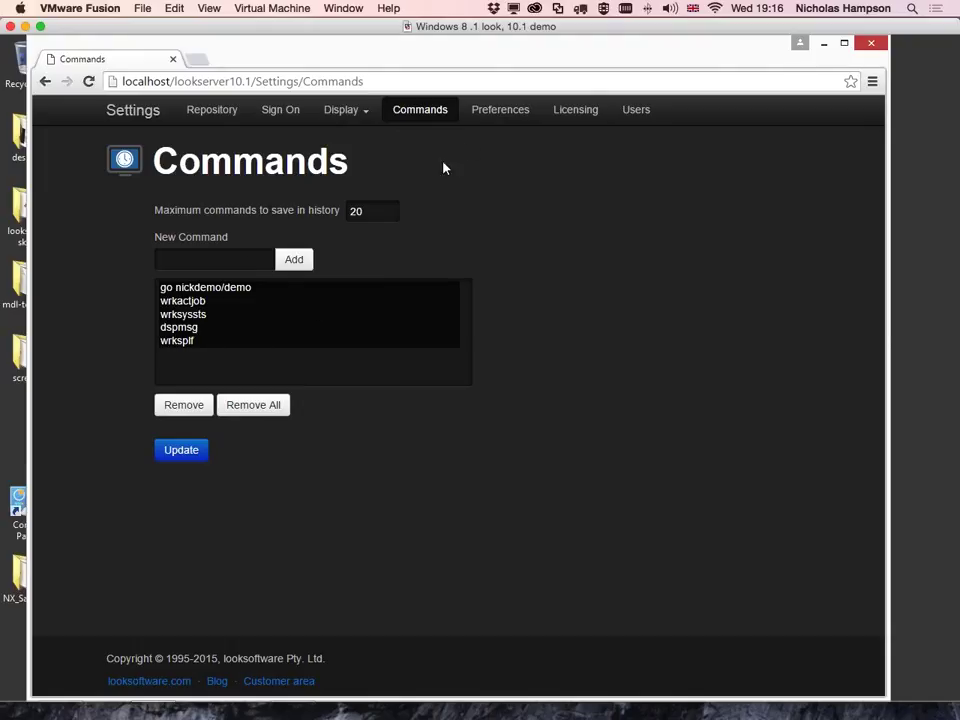
pyautogui.click(482, 116)
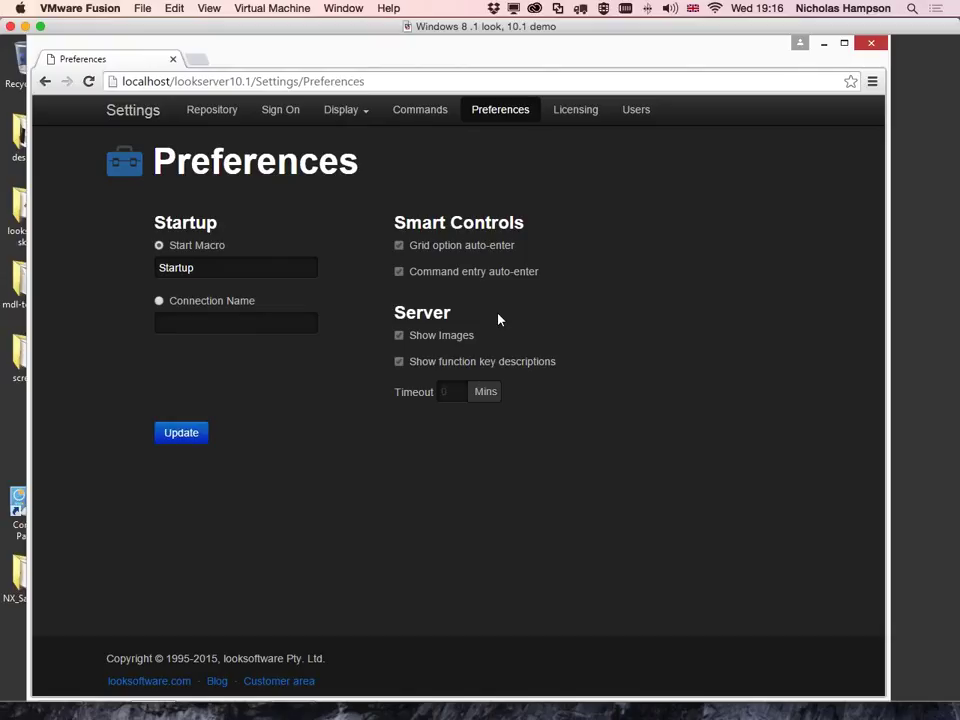
pyautogui.click(573, 112)
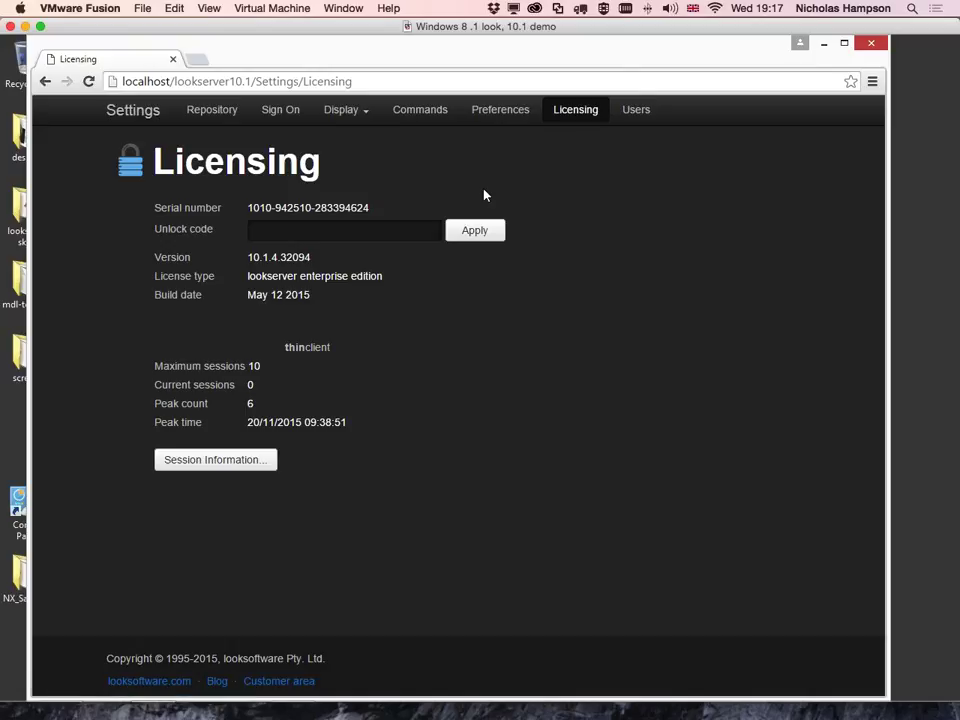
pyautogui.click(640, 115)
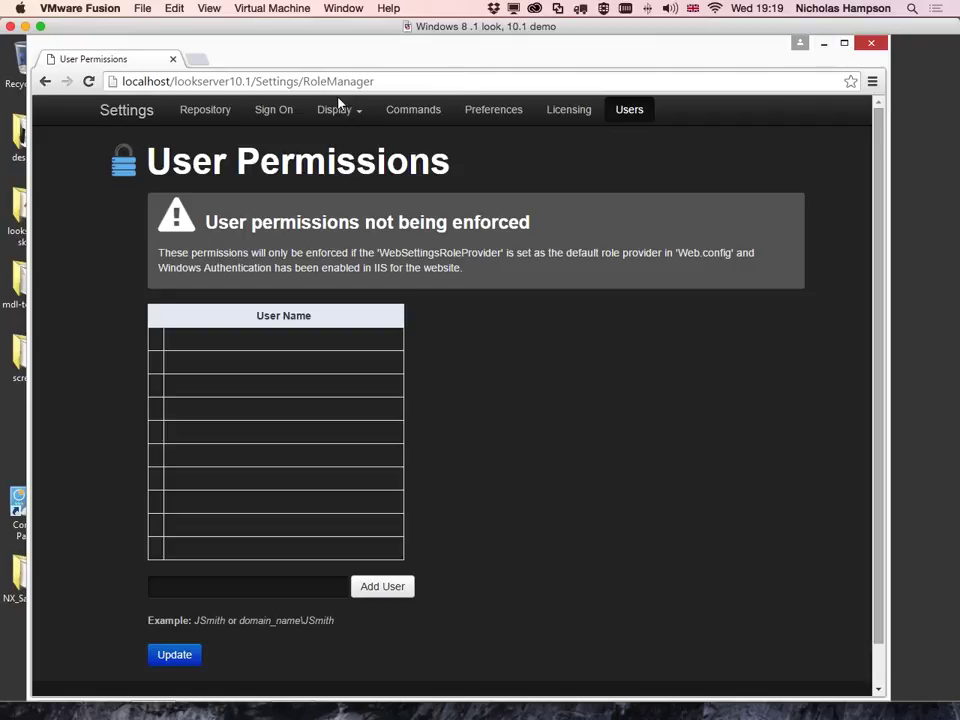
# Load the lookserver application at localhost/lookserver10.1/ and look over the welcome text on its Sign On page
pyautogui.click(257, 81)
pyautogui.click(257, 81)
pyautogui.moveTo(257, 81); pyautogui.dragTo(446, 77)
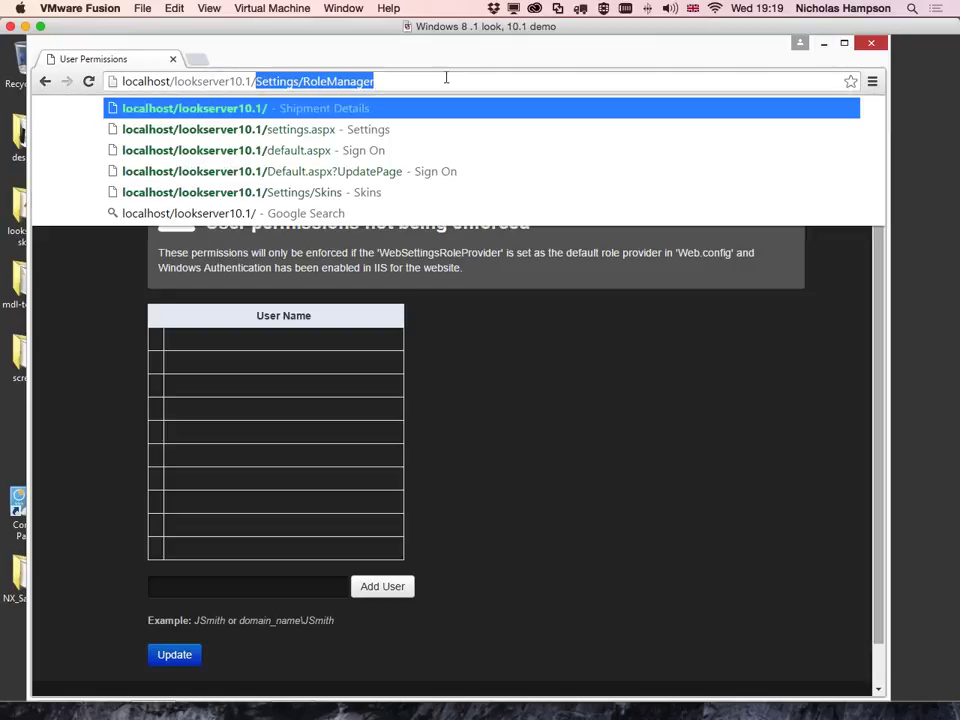
pyautogui.press('BackSpace')
pyautogui.press('Return')
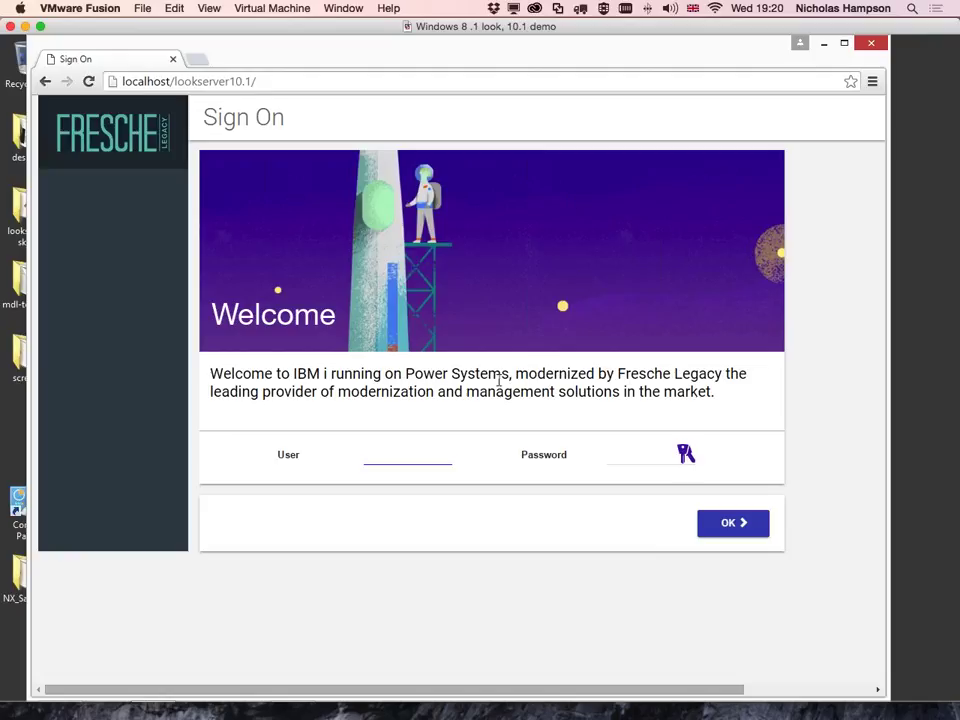
pyautogui.moveTo(530, 392); pyautogui.dragTo(304, 368)
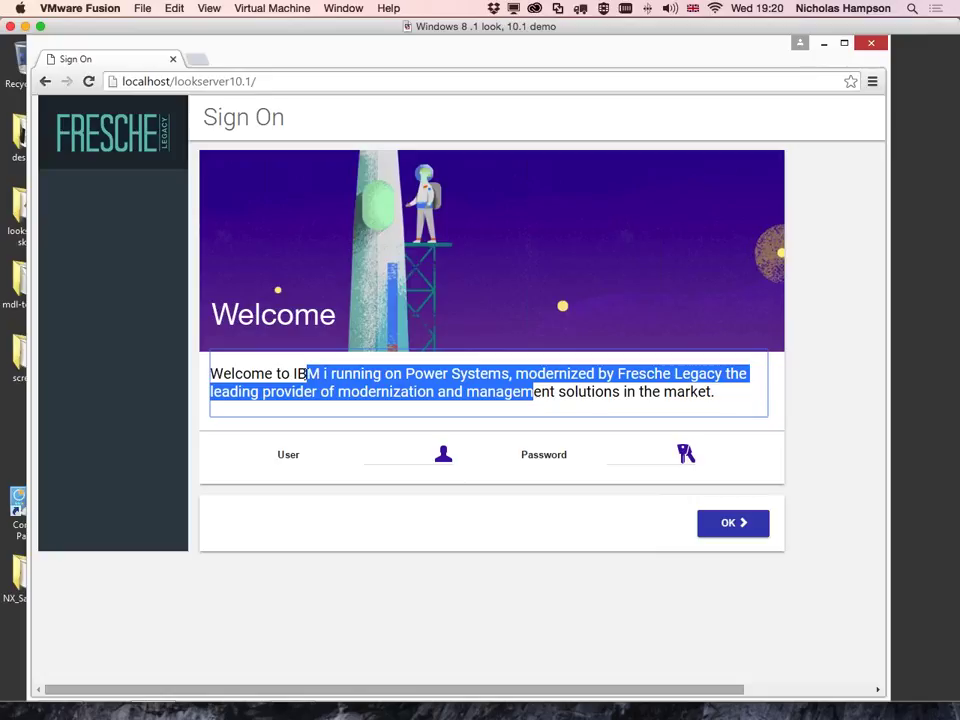
pyautogui.click(572, 394)
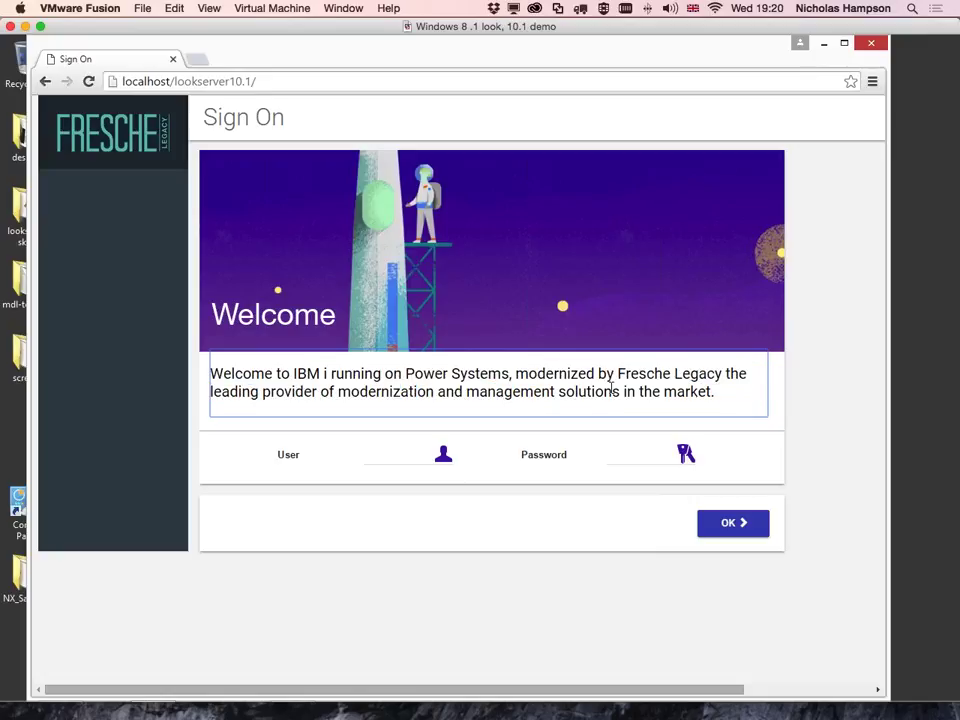
# Sign on to the application with the user name and account password
pyautogui.click(400, 462)
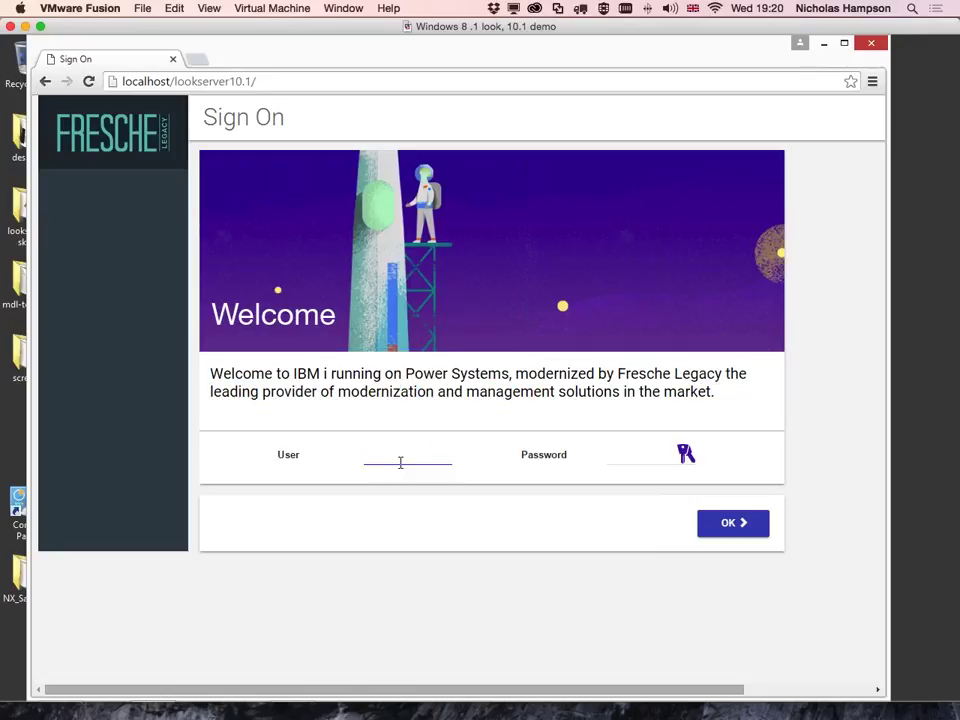
pyautogui.write('NICK')
pyautogui.press('Tab')
pyautogui.write('*****')
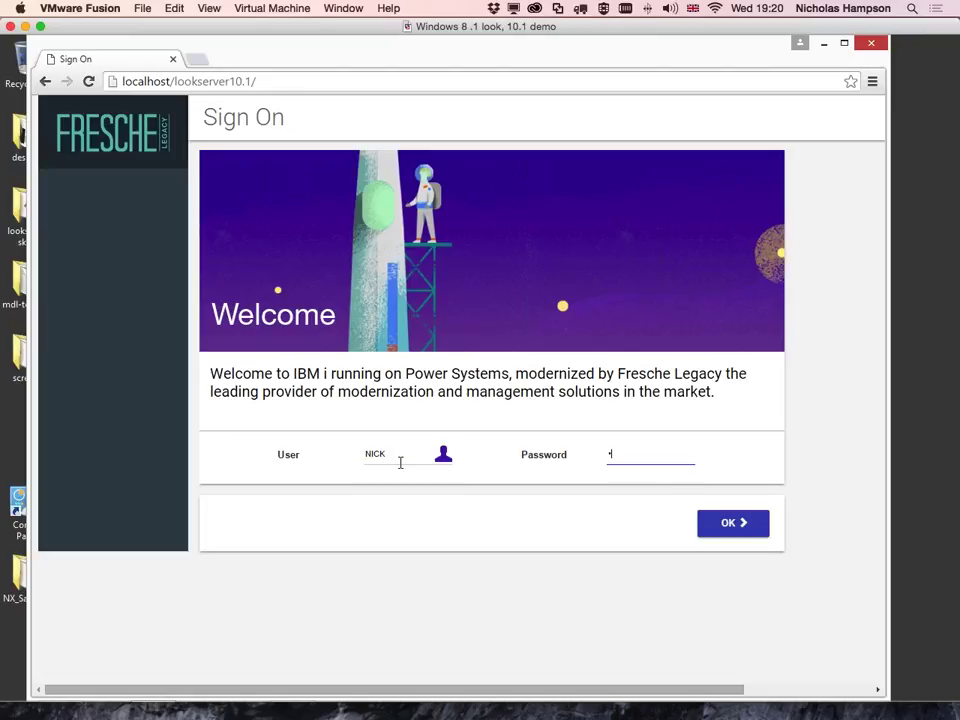
pyautogui.click(710, 521)
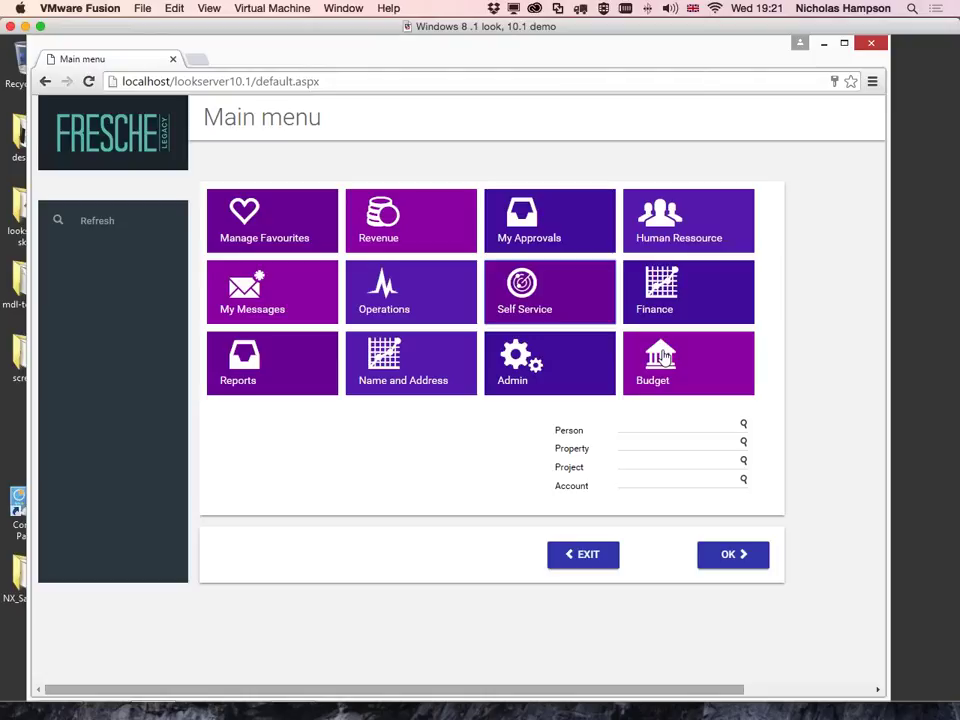
# Go from the main menu to the Name Address System Master Maintenance screen and move through its fields from City to E-mail
pyautogui.click(656, 390)
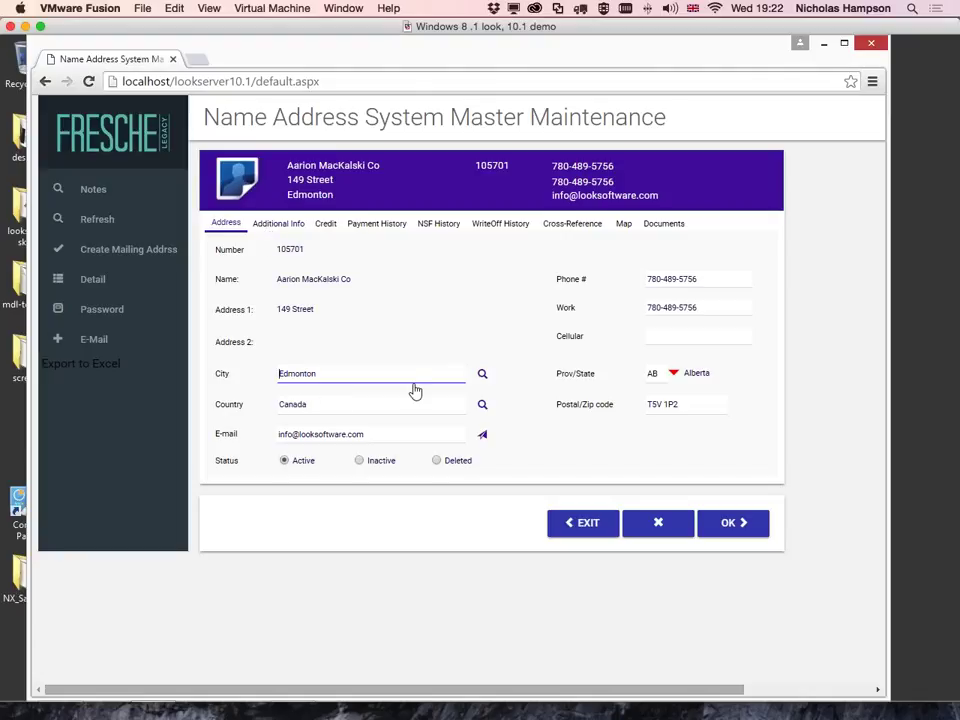
pyautogui.press('Tab')
pyautogui.press('Tab')
pyautogui.press('Tab')
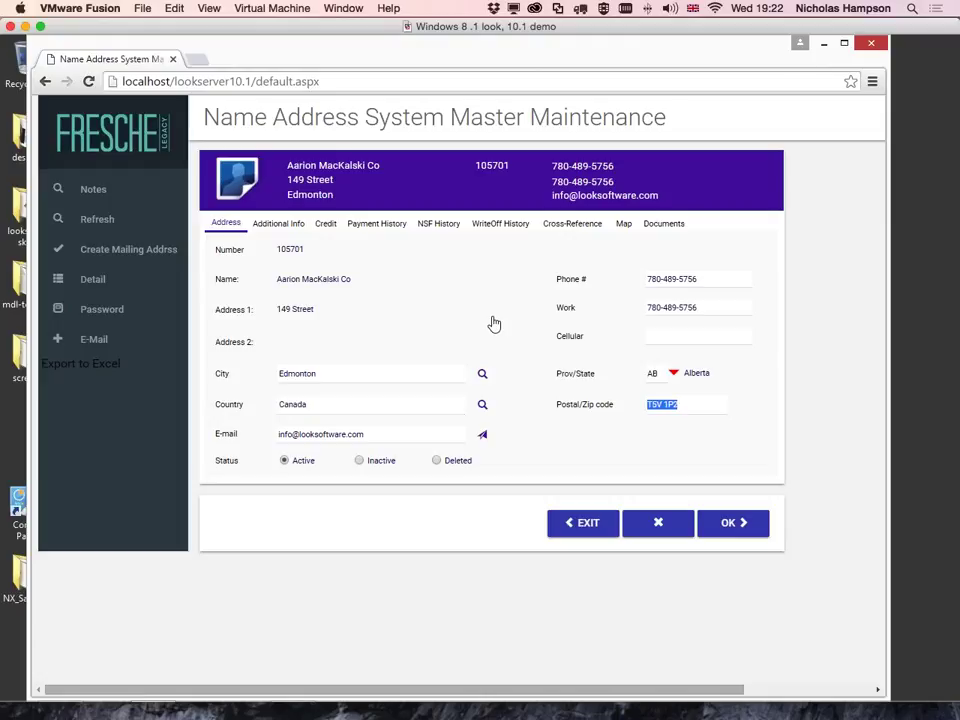
pyautogui.press('Tab')
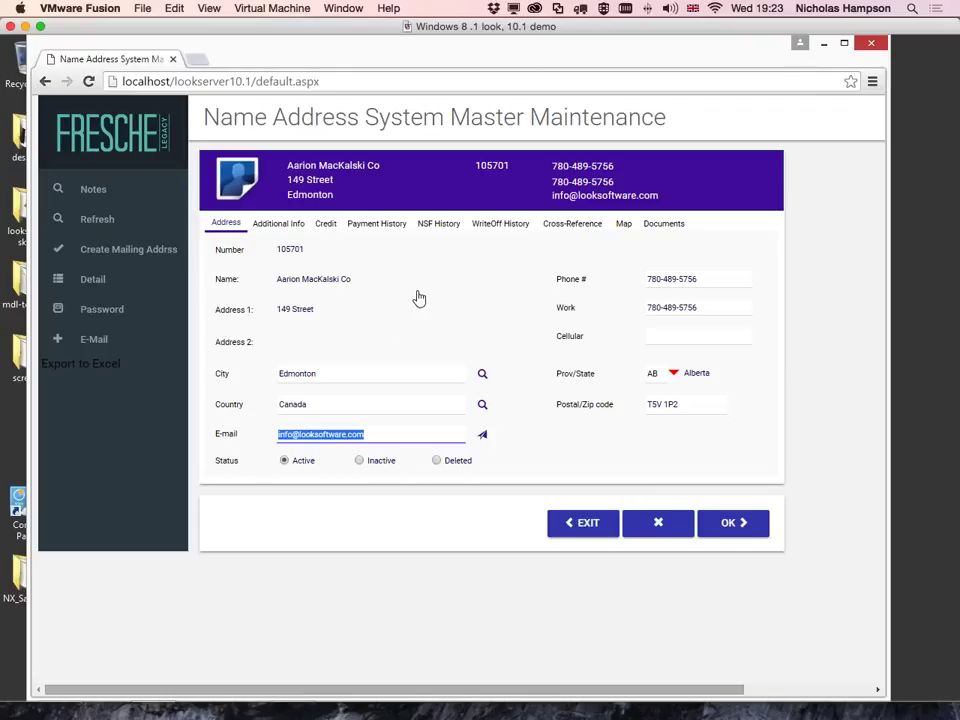
# Leave the address record for the Shipment Details screen and show its Packs options and Arrival Date calendar
pyautogui.press('F3')
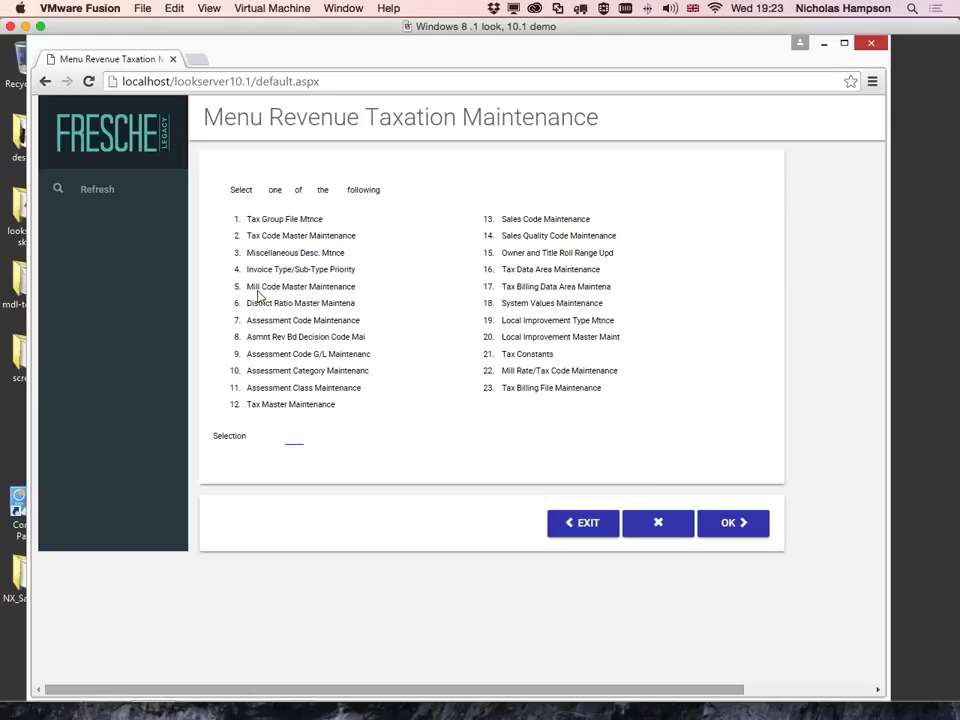
pyautogui.click(473, 371)
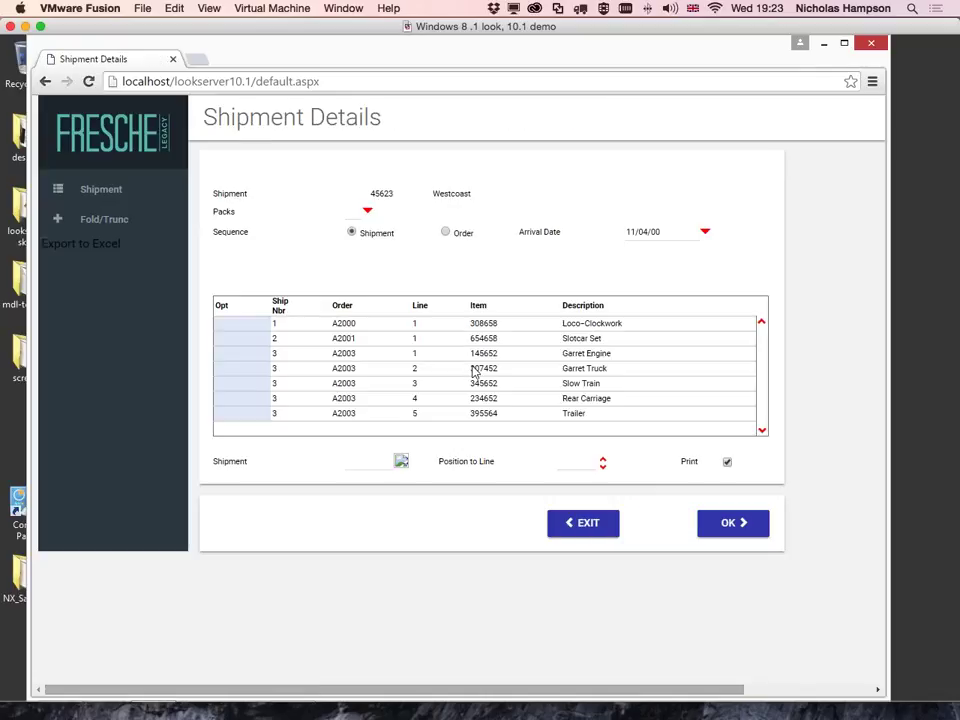
pyautogui.click(367, 211)
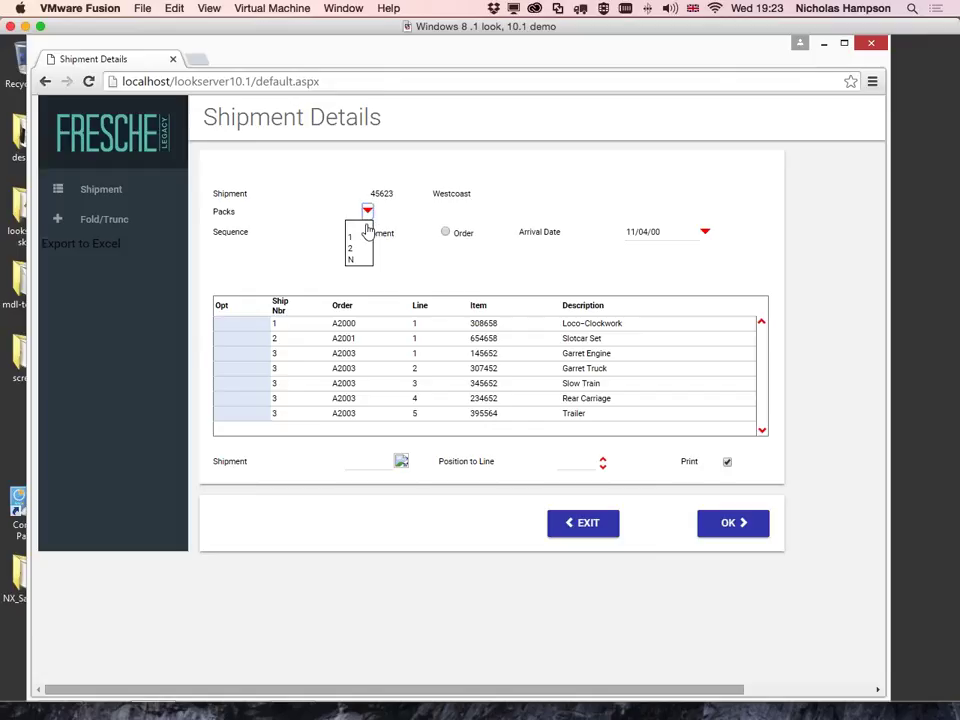
pyautogui.click(705, 233)
pyautogui.click(705, 233)
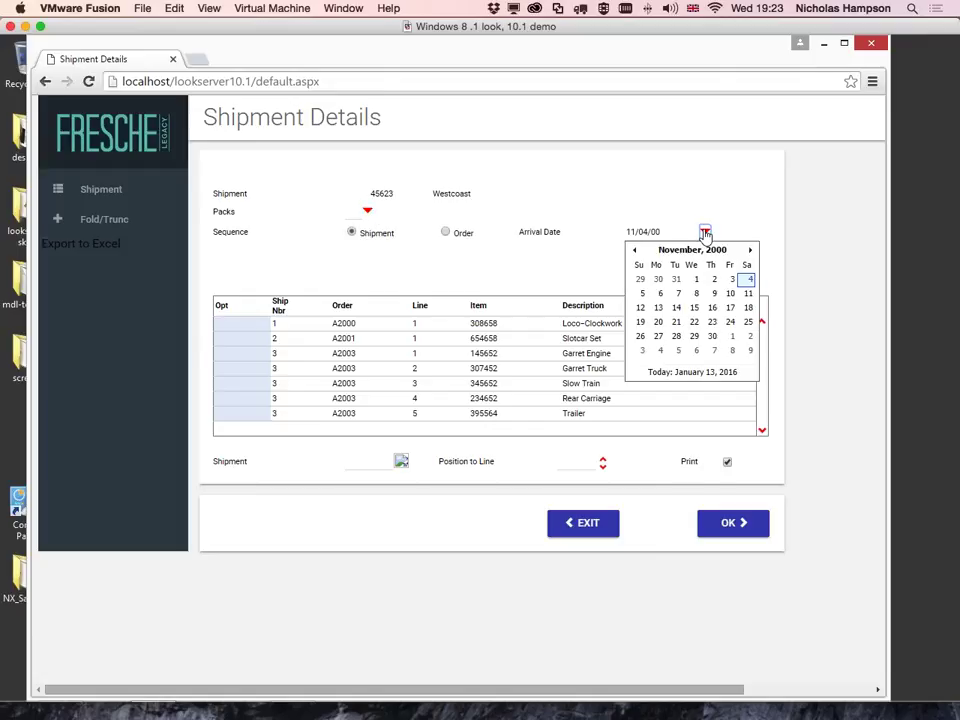
# Show the options for the first shipment row and try stepping the Position to Line value up and down
pyautogui.rightClick(285, 325)
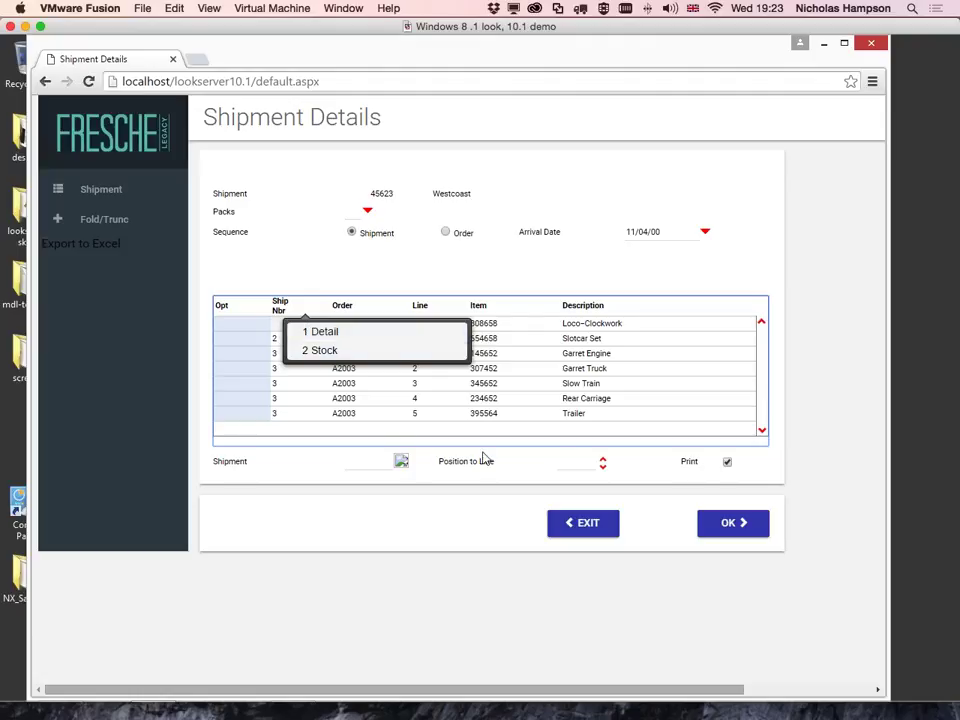
pyautogui.click(603, 460)
pyautogui.click(603, 460)
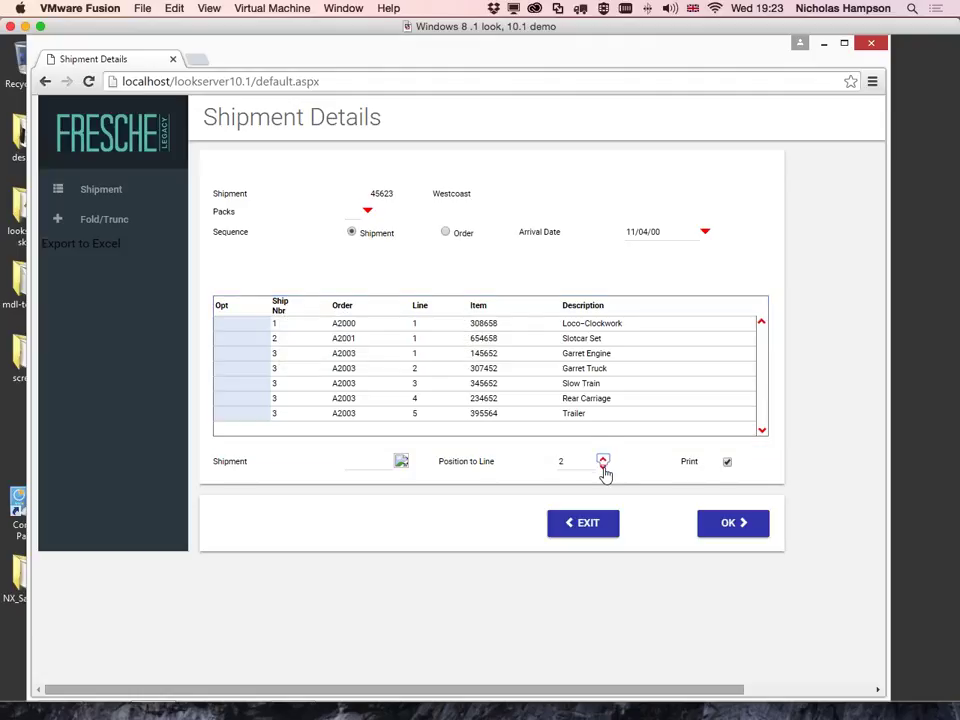
pyautogui.click(603, 466)
# Close Chrome and open the Material skin folder inside App_Themes in the lookserver10.1 directory
pyautogui.click(874, 43)
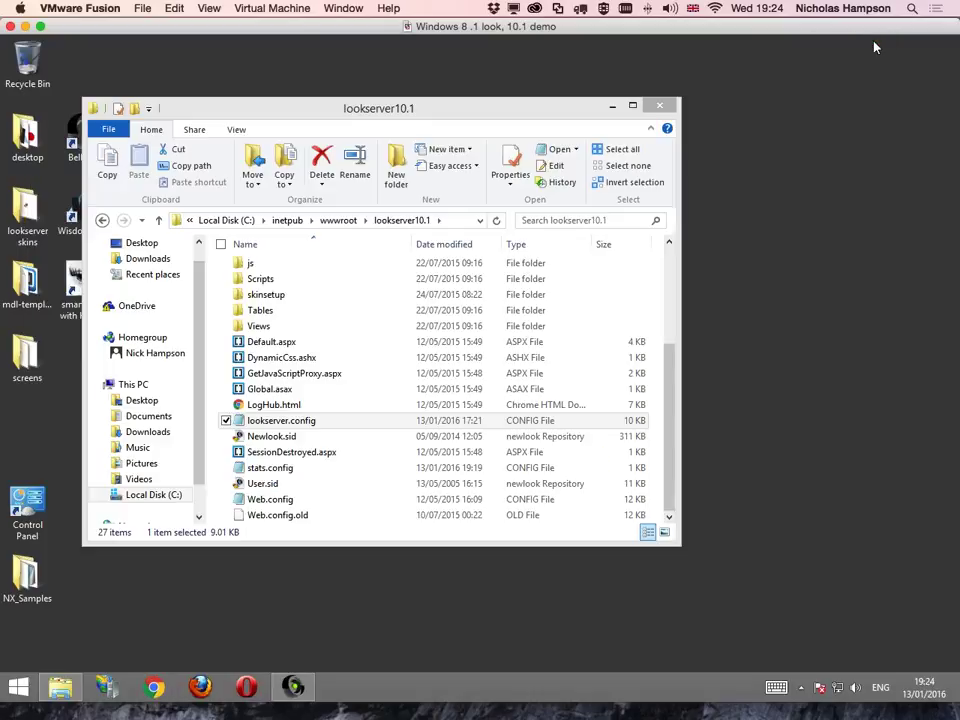
pyautogui.click(385, 328)
pyautogui.scroll(4, 384, 332)
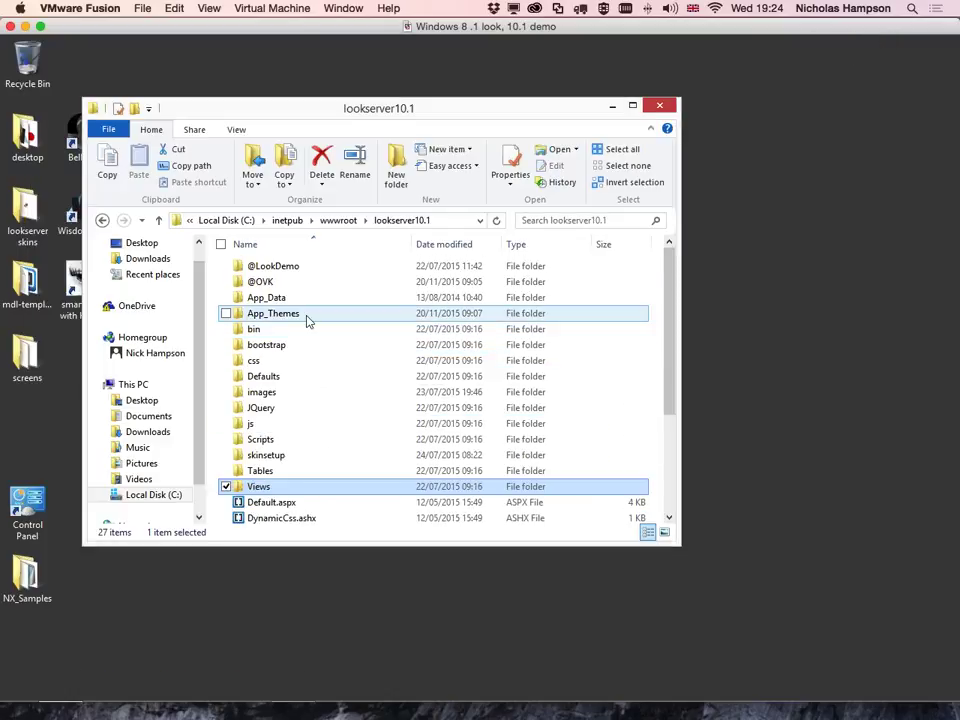
pyautogui.doubleClick(290, 315)
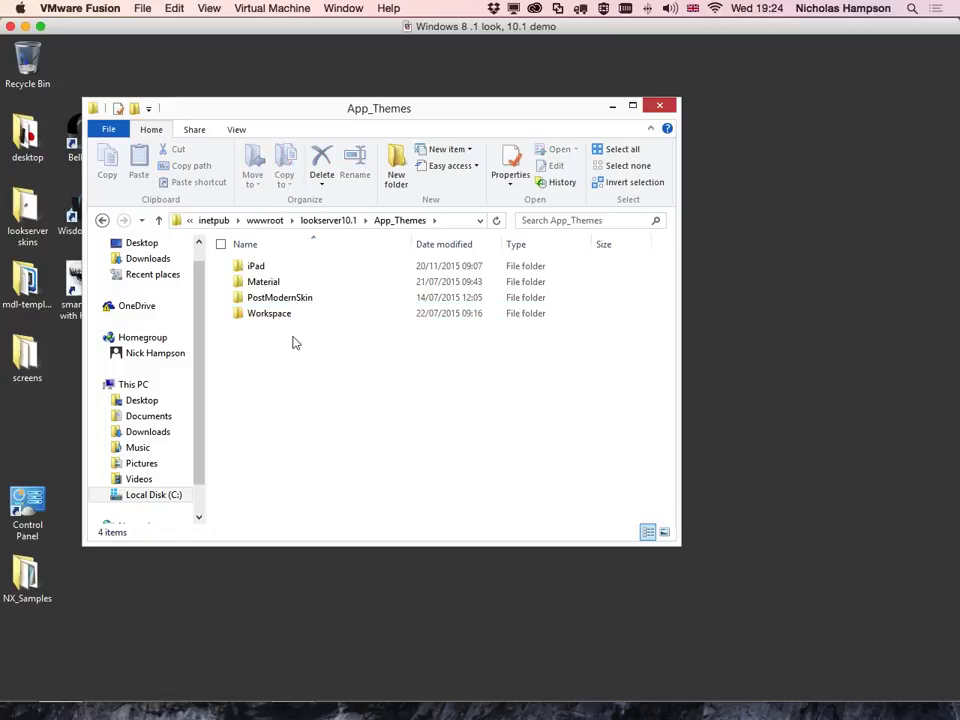
pyautogui.doubleClick(266, 283)
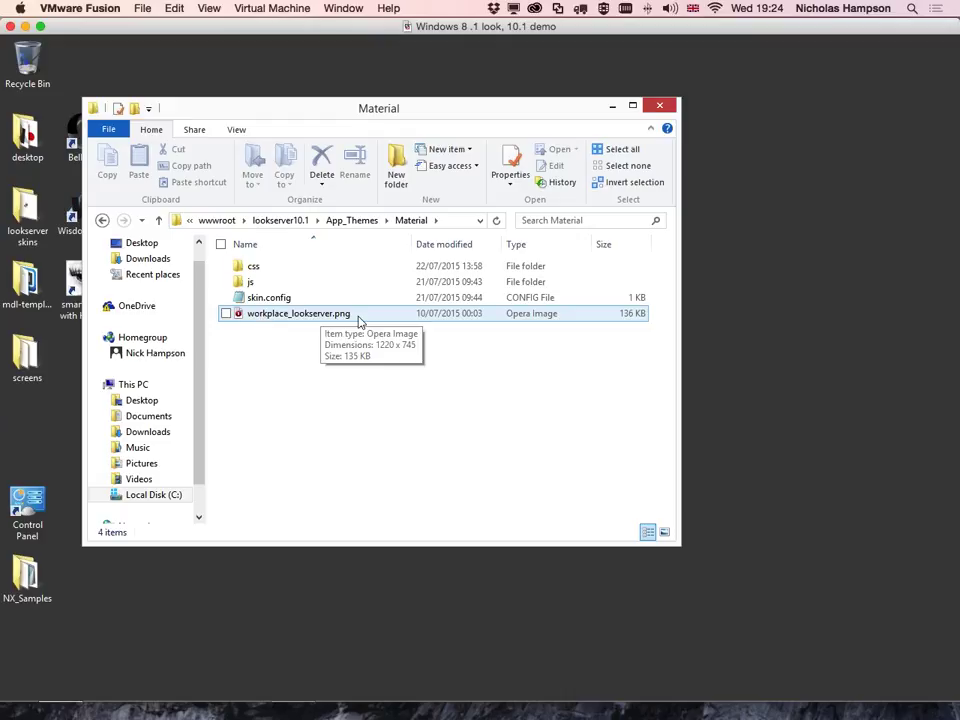
# Open skin.config in Notepad and highlight the snapshot file name workplace_lookserver.png
pyautogui.click(265, 301)
pyautogui.doubleClick(265, 298)
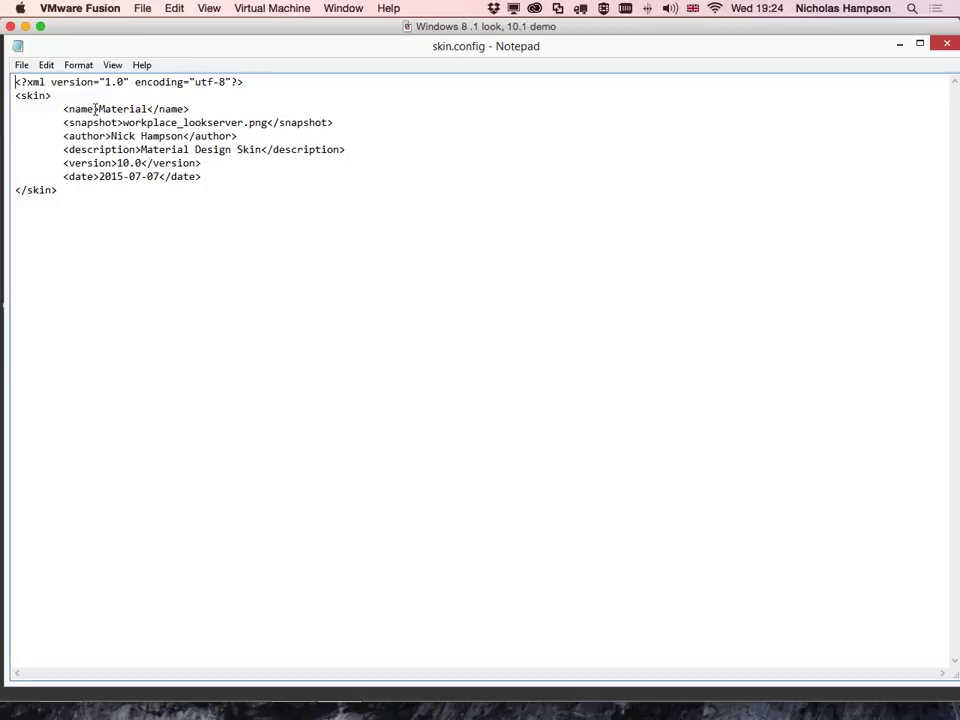
pyautogui.moveTo(94, 109); pyautogui.dragTo(268, 122)
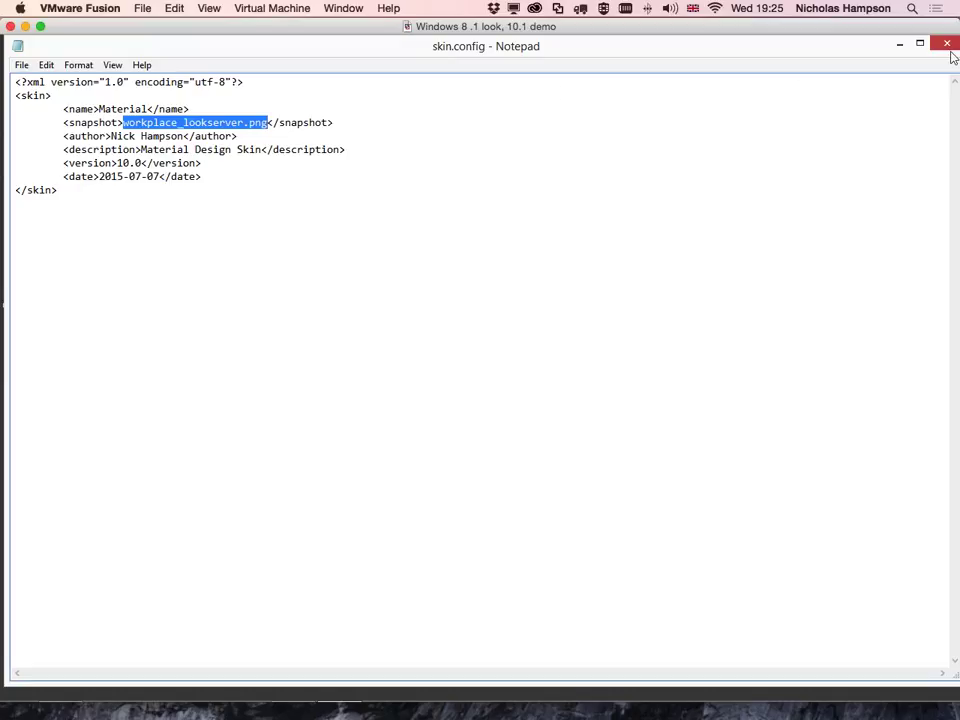
# Close skin.config, look inside the Material skin's js folder and return to the Material folder
pyautogui.click(946, 45)
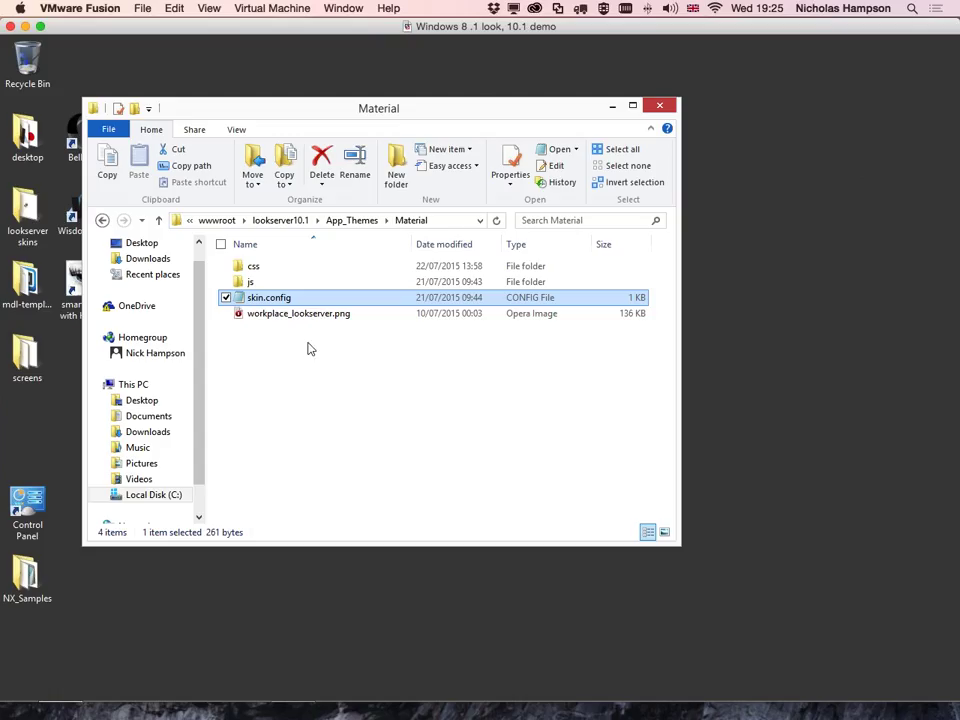
pyautogui.doubleClick(266, 284)
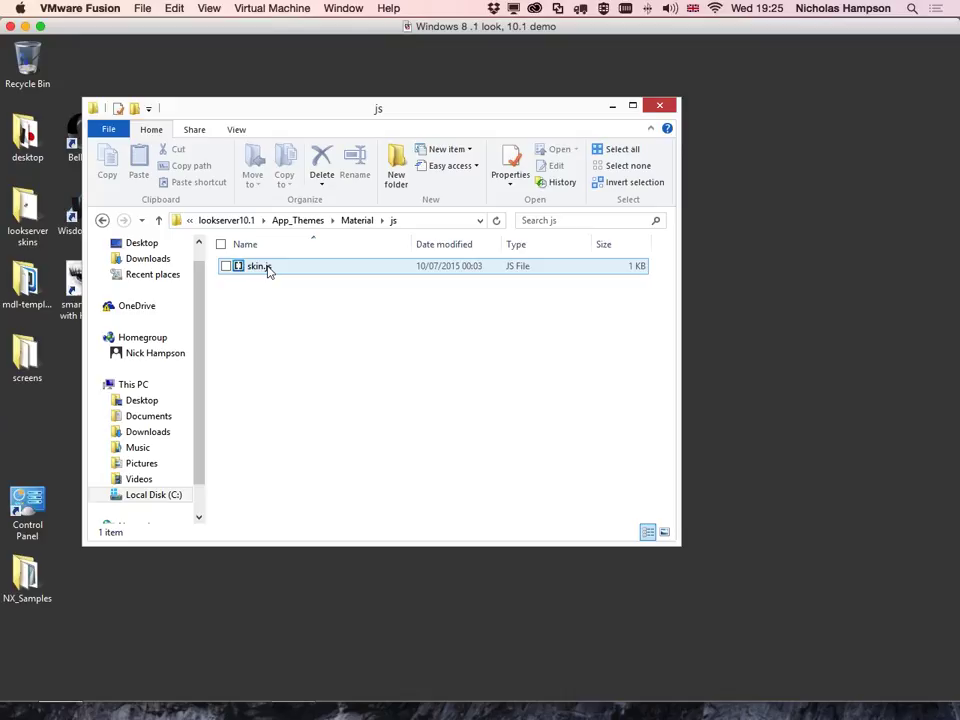
pyautogui.click(362, 221)
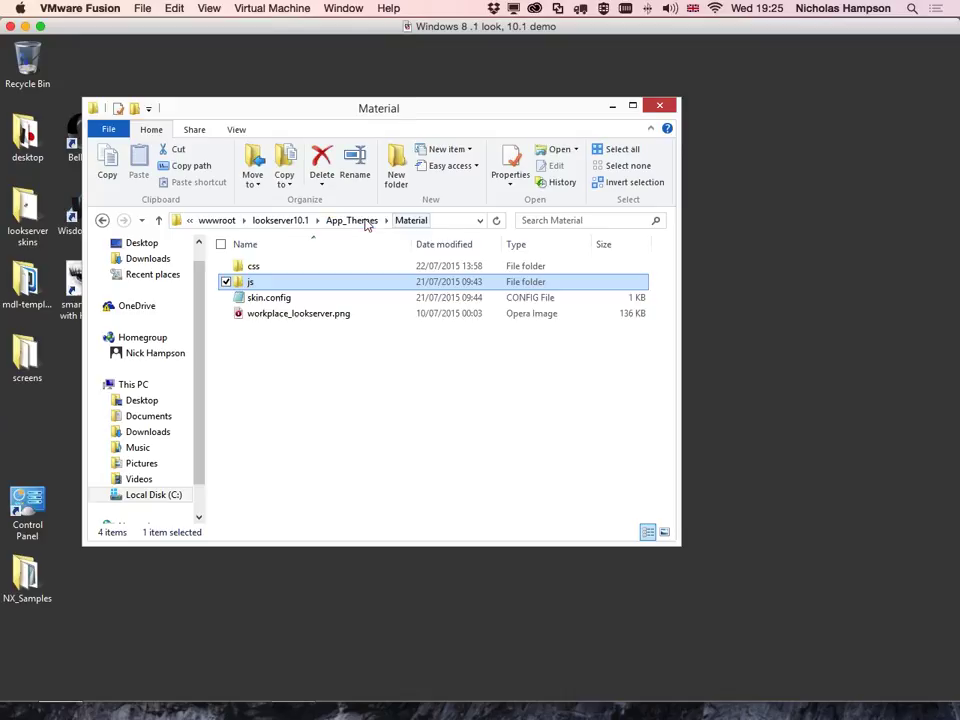
# Open the Material skin's css folder and open material.css.template in Notepad
pyautogui.doubleClick(255, 266)
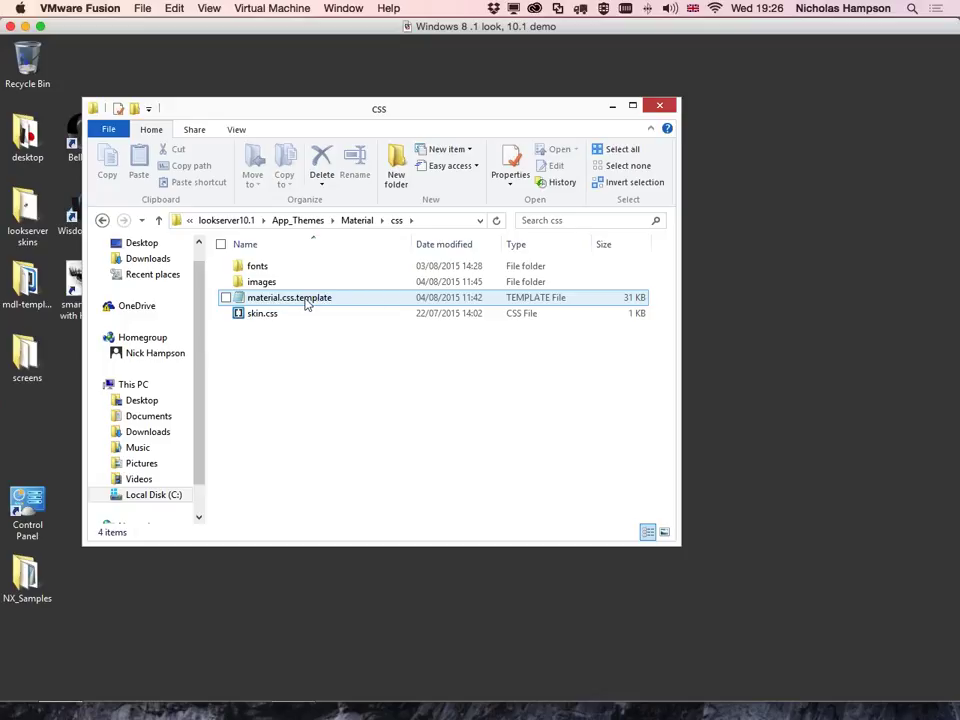
pyautogui.click(272, 314)
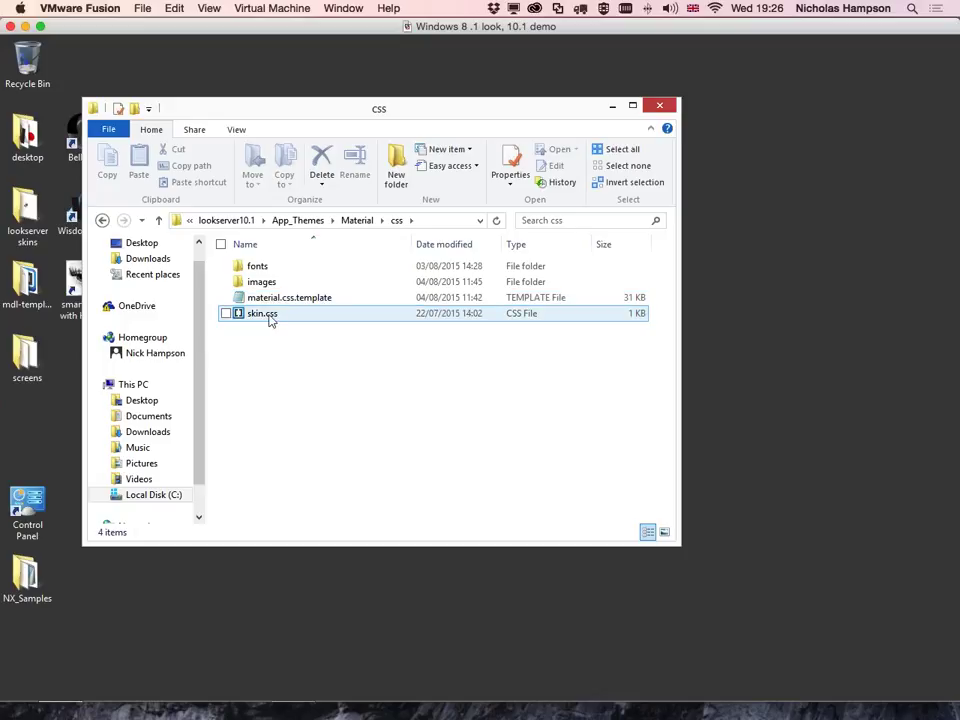
pyautogui.click(269, 318)
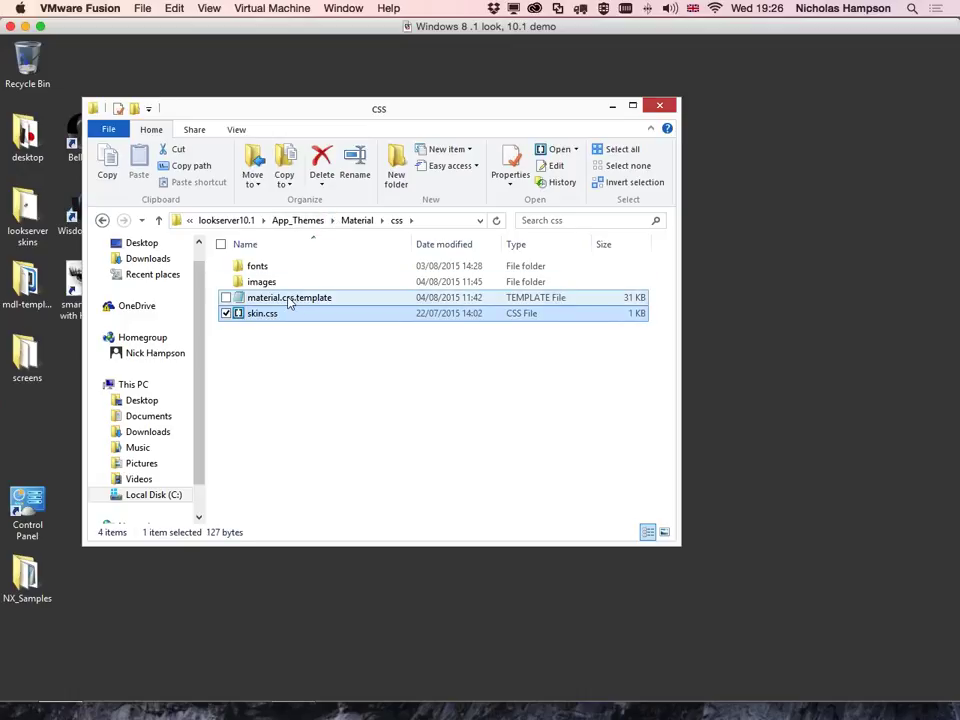
pyautogui.click(289, 300)
pyautogui.rightClick(289, 300)
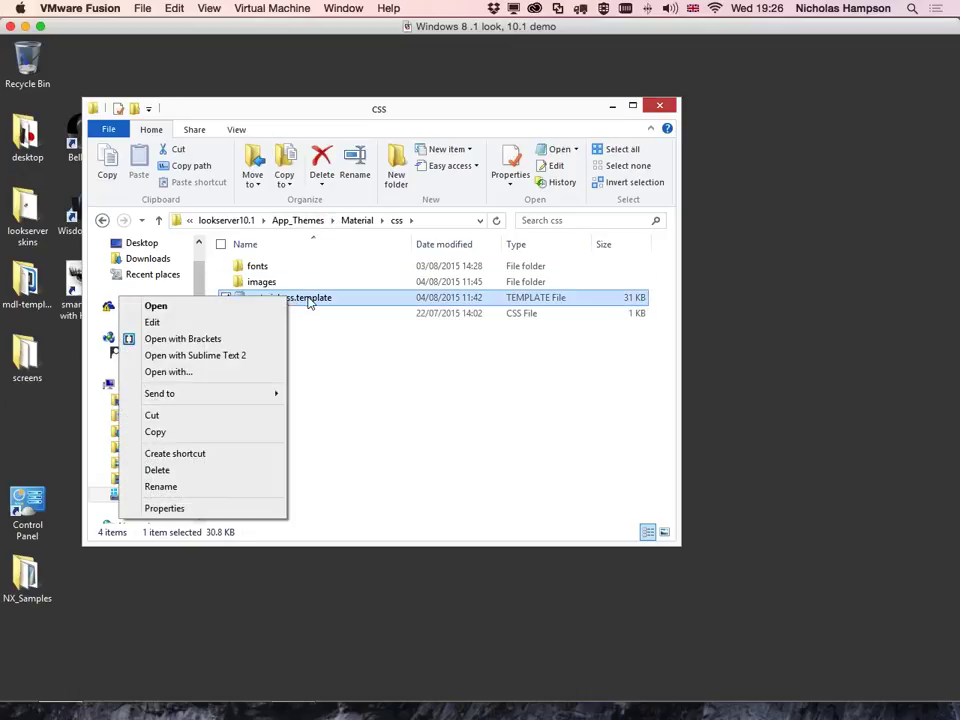
pyautogui.press('Escape')
pyautogui.press('Return')
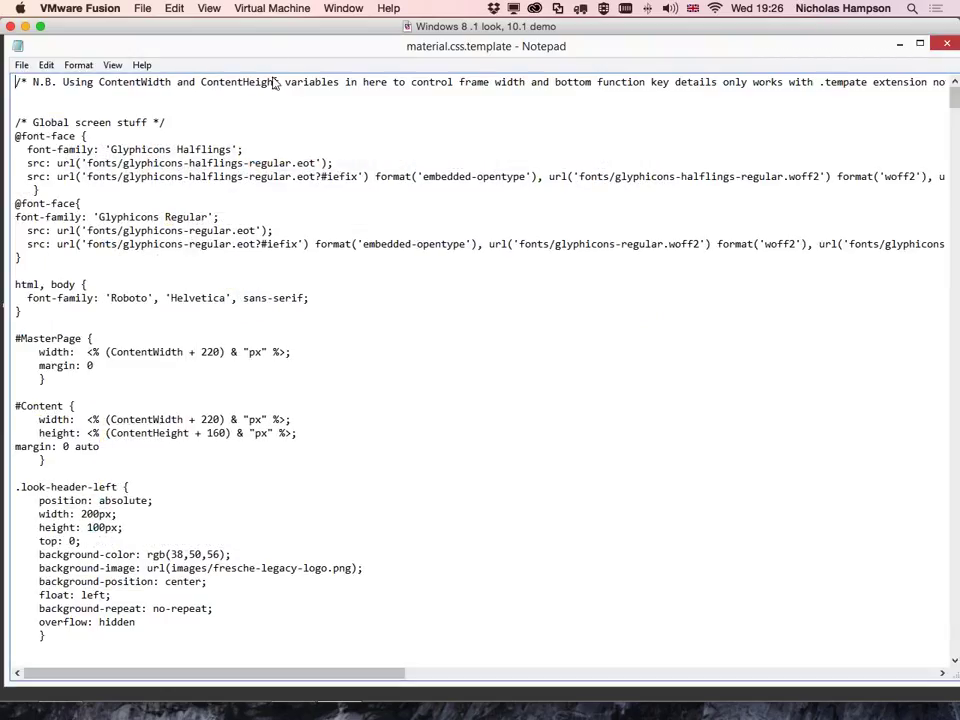
pyautogui.moveTo(272, 49); pyautogui.dragTo(287, 51)
pyautogui.moveTo(287, 51); pyautogui.dragTo(267, 51)
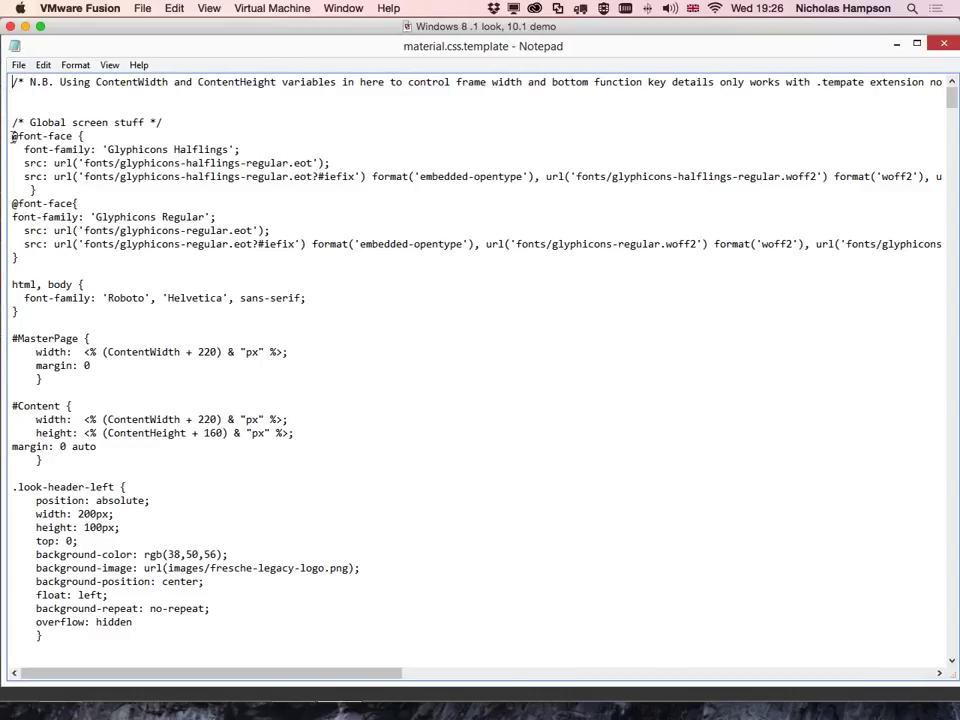
pyautogui.moveTo(12, 135); pyautogui.dragTo(372, 256)
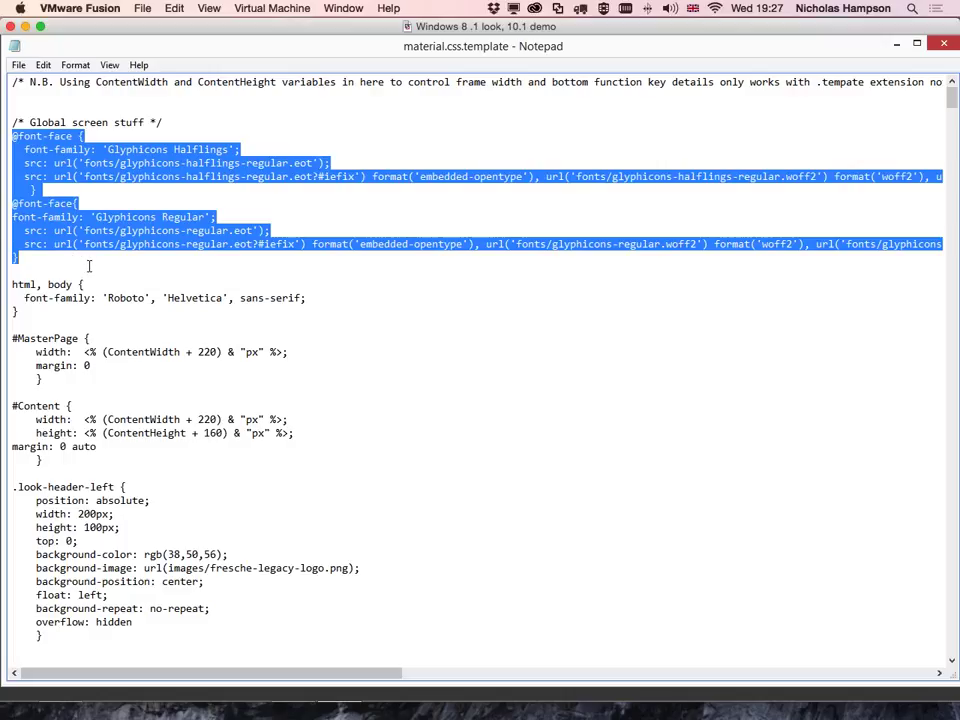
pyautogui.scroll(-2, 92, 268)
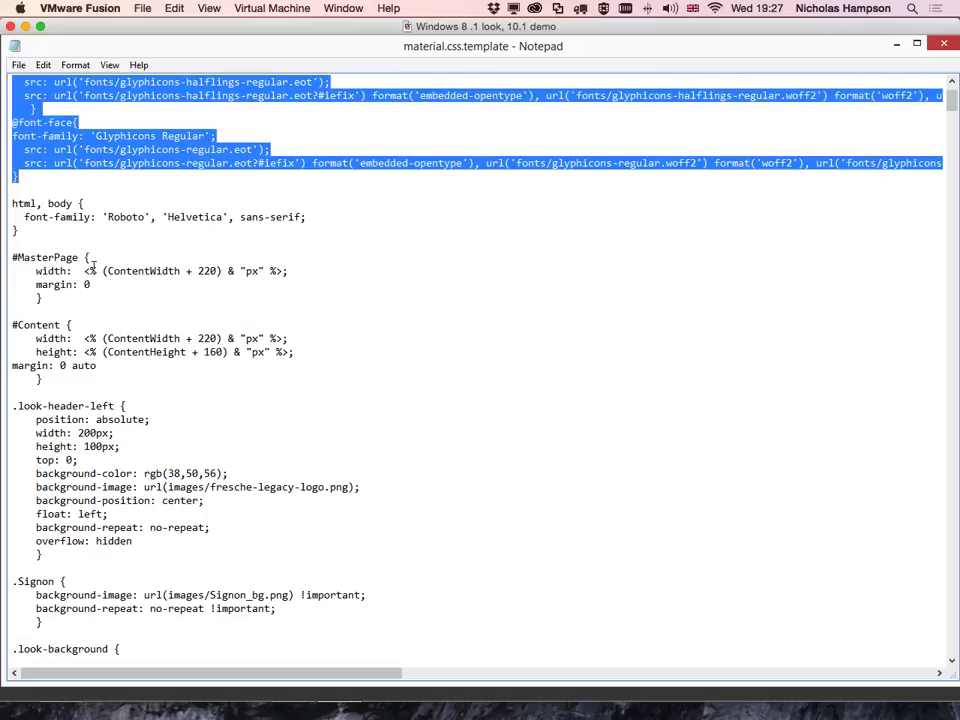
pyautogui.doubleClick(112, 338)
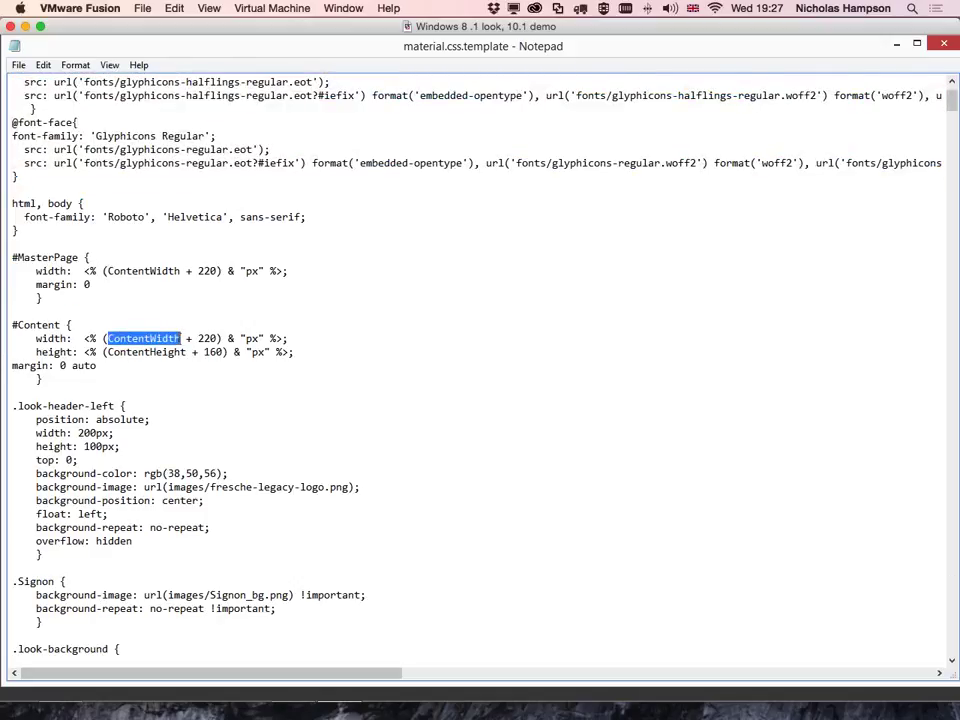
pyautogui.moveTo(186, 352); pyautogui.dragTo(108, 352)
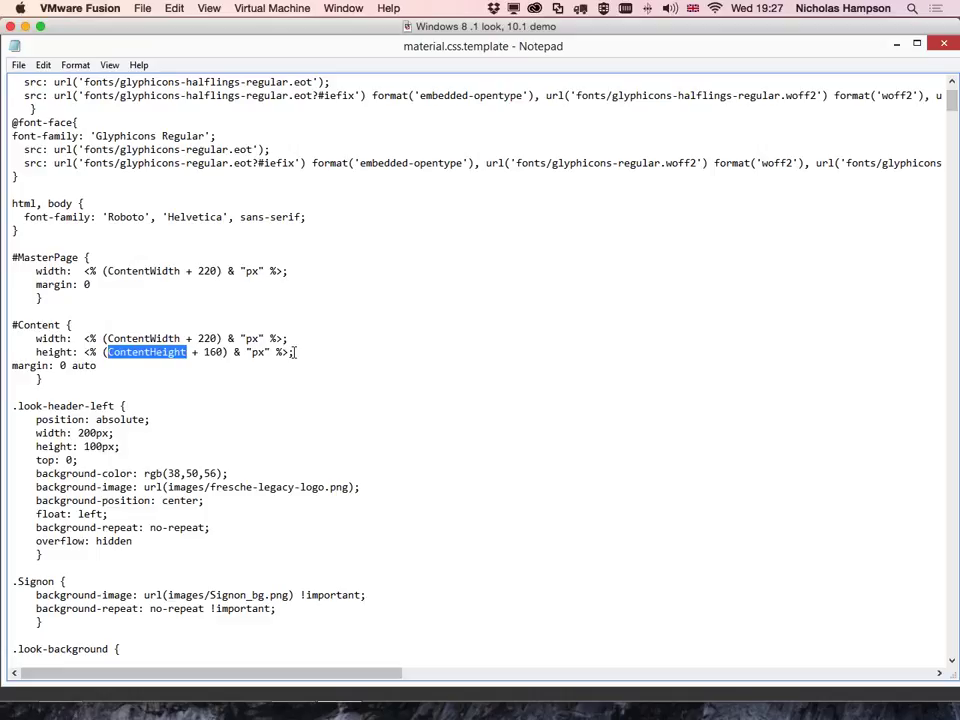
# Highlight the box-shadow line in the .look-background rule and view the rules below it
pyautogui.scroll(2, 294, 365)
pyautogui.scroll(-2, 295, 377)
pyautogui.scroll(-3, 295, 378)
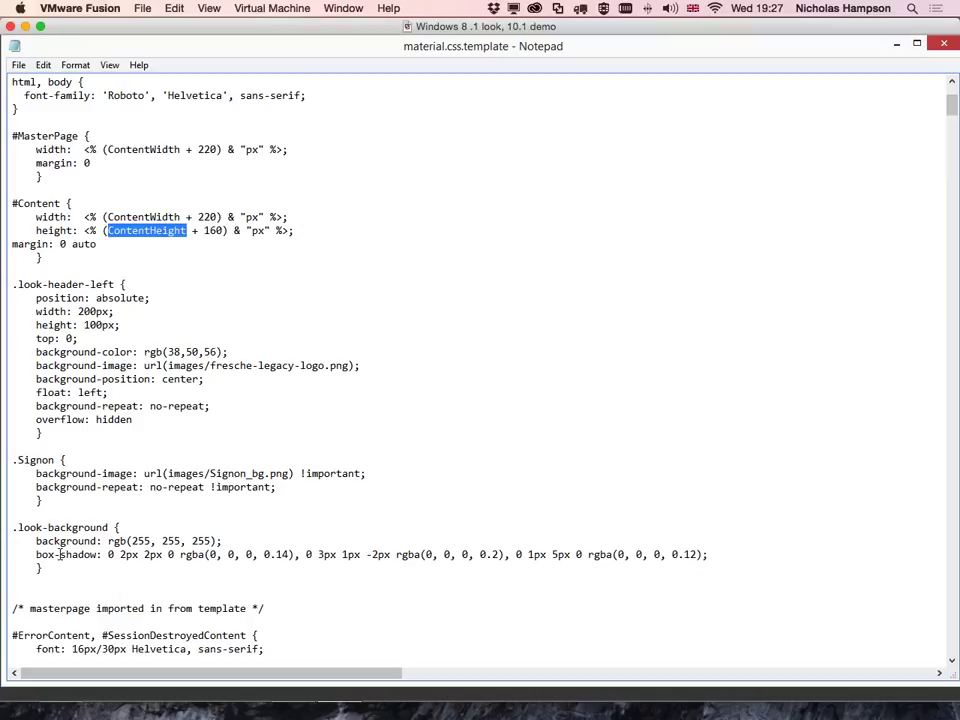
pyautogui.moveTo(37, 556); pyautogui.dragTo(702, 562)
pyautogui.click(702, 562)
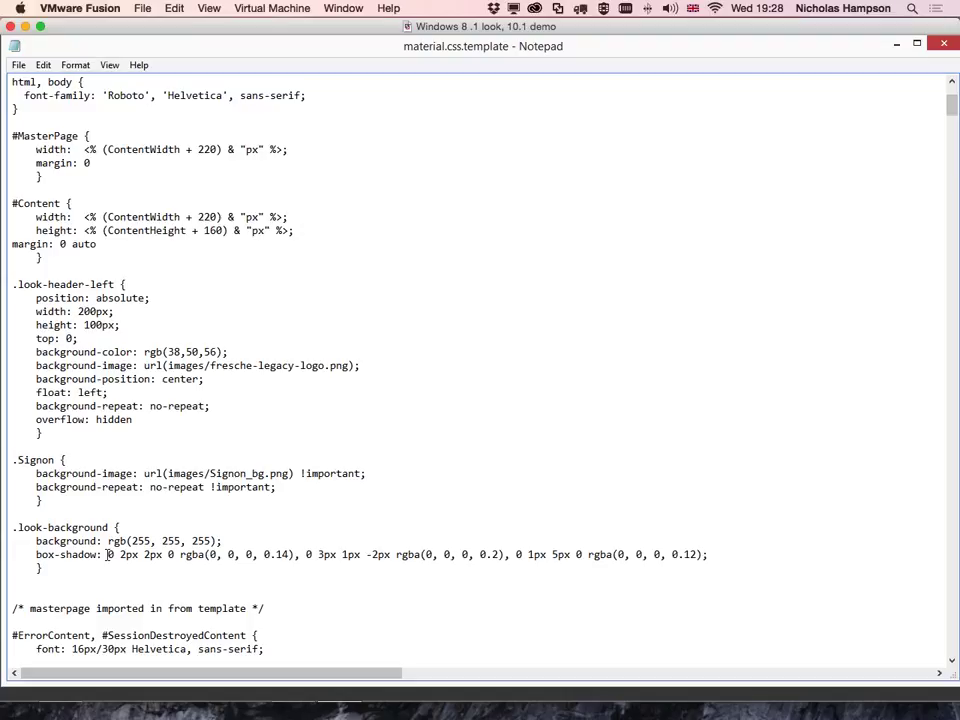
pyautogui.scroll(-2, 198, 549)
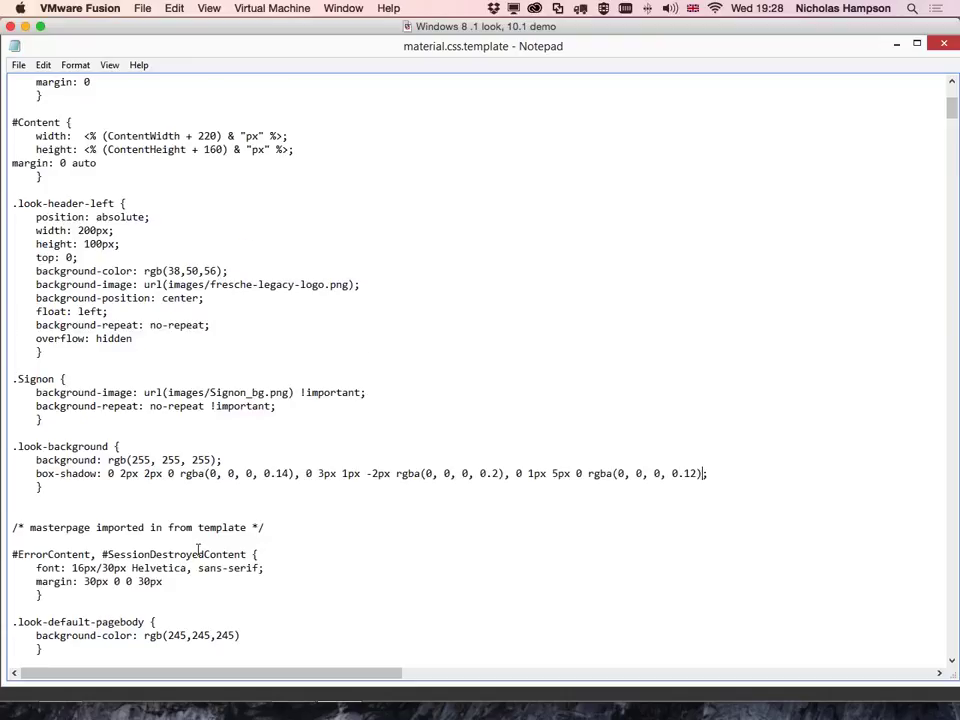
pyautogui.scroll(-2, 198, 549)
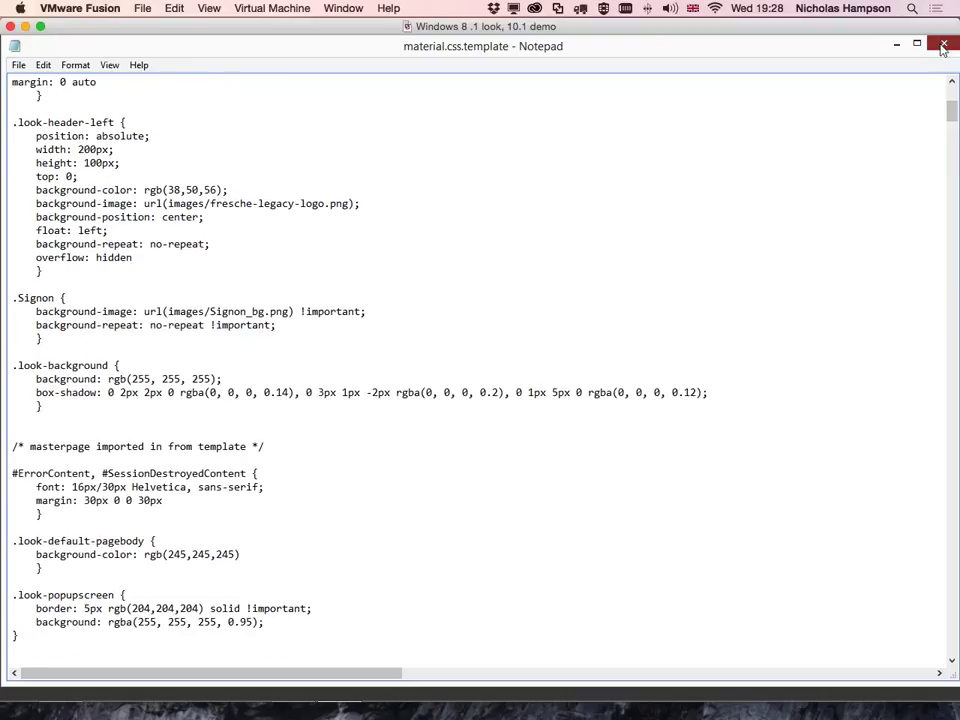
# Close material.css.template and go back up to the Material folder
pyautogui.click(942, 46)
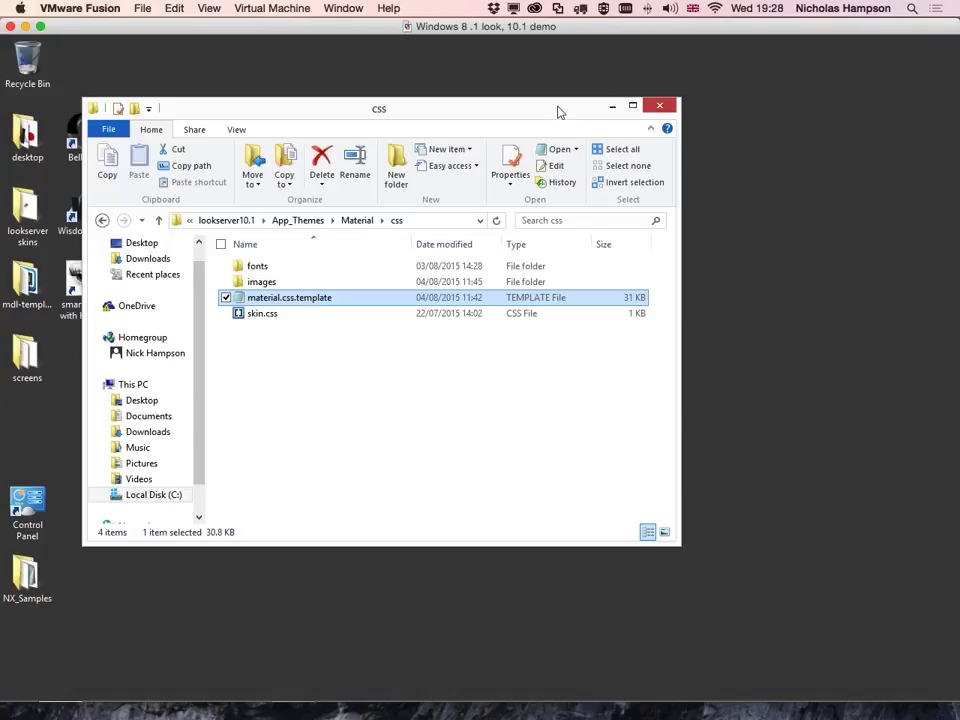
pyautogui.moveTo(560, 111); pyautogui.dragTo(537, 99)
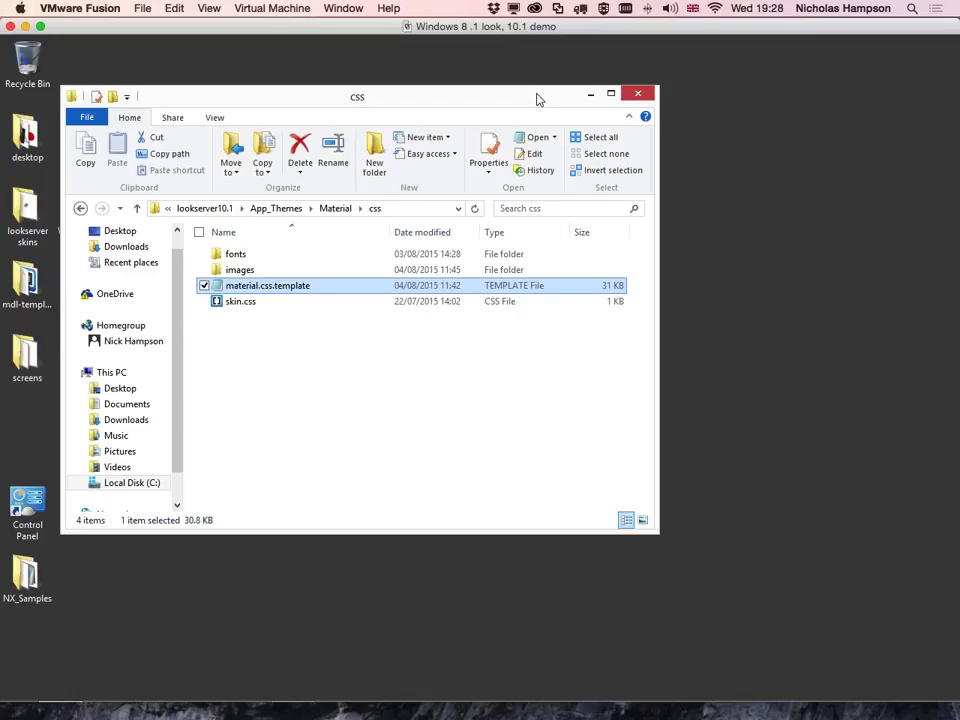
pyautogui.click(335, 209)
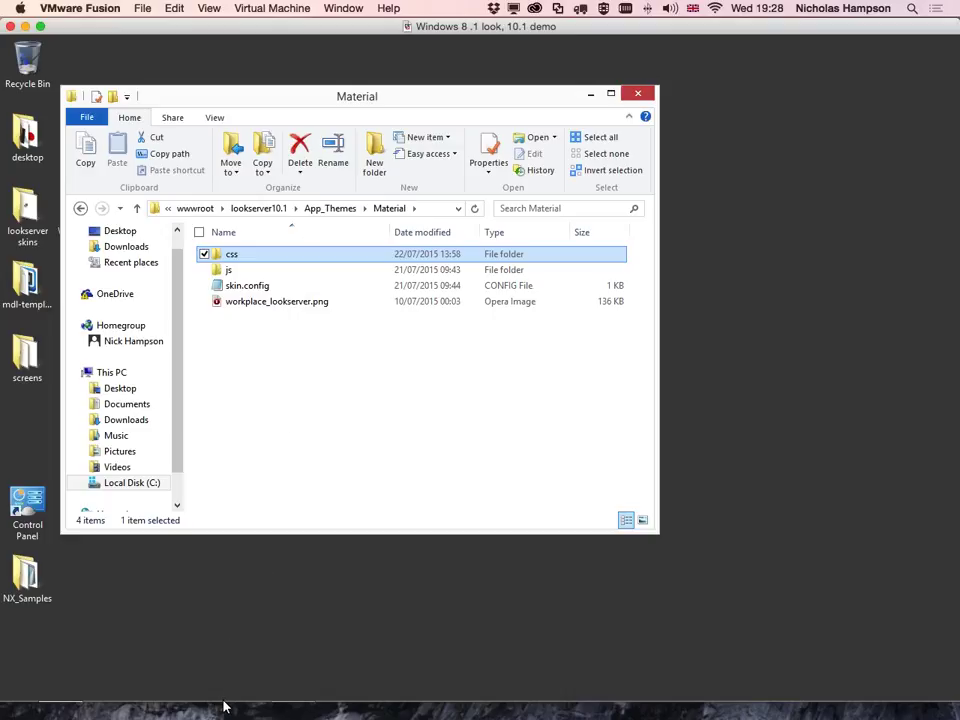
# Switch to soarchitect, give the Sign On form the device format Custom Size (Allow Dragging) and stretch the form taller
pyautogui.moveTo(224, 705)
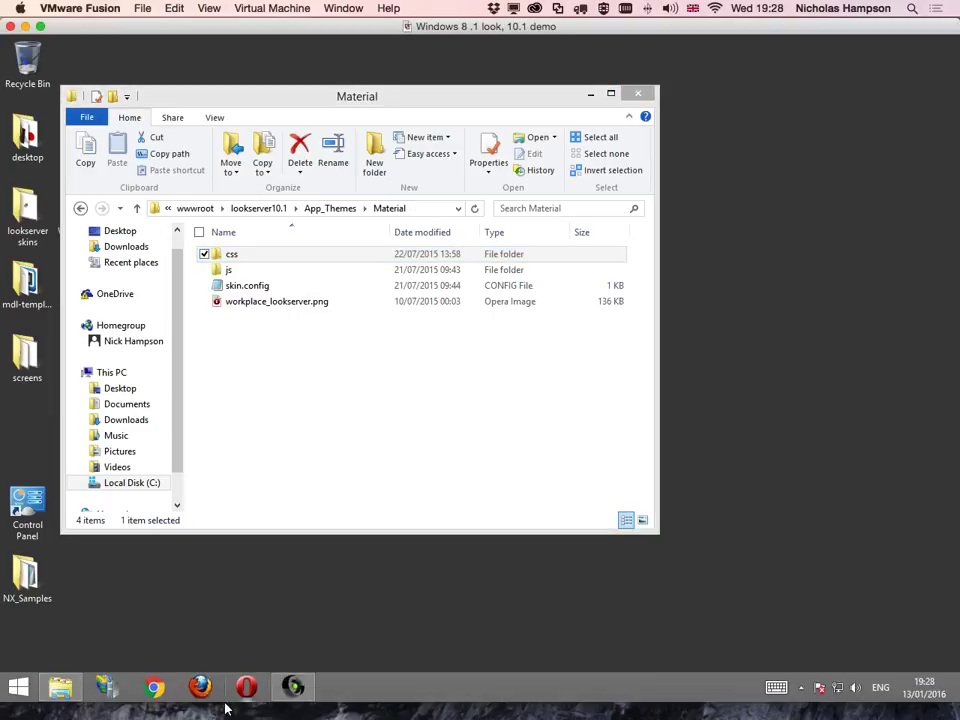
pyautogui.click(293, 686)
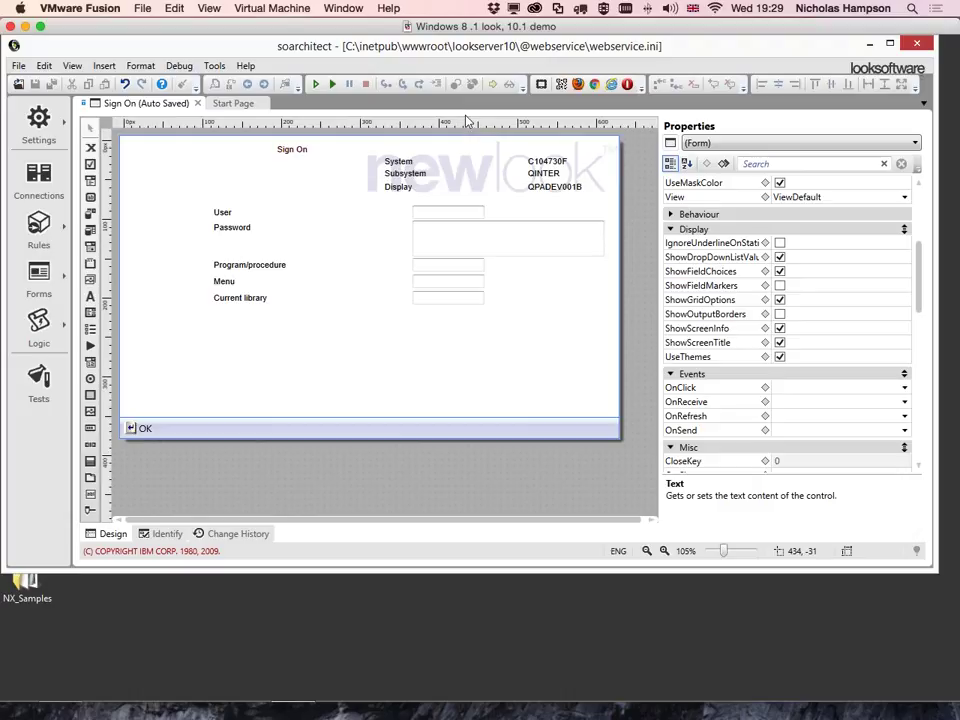
pyautogui.click(138, 67)
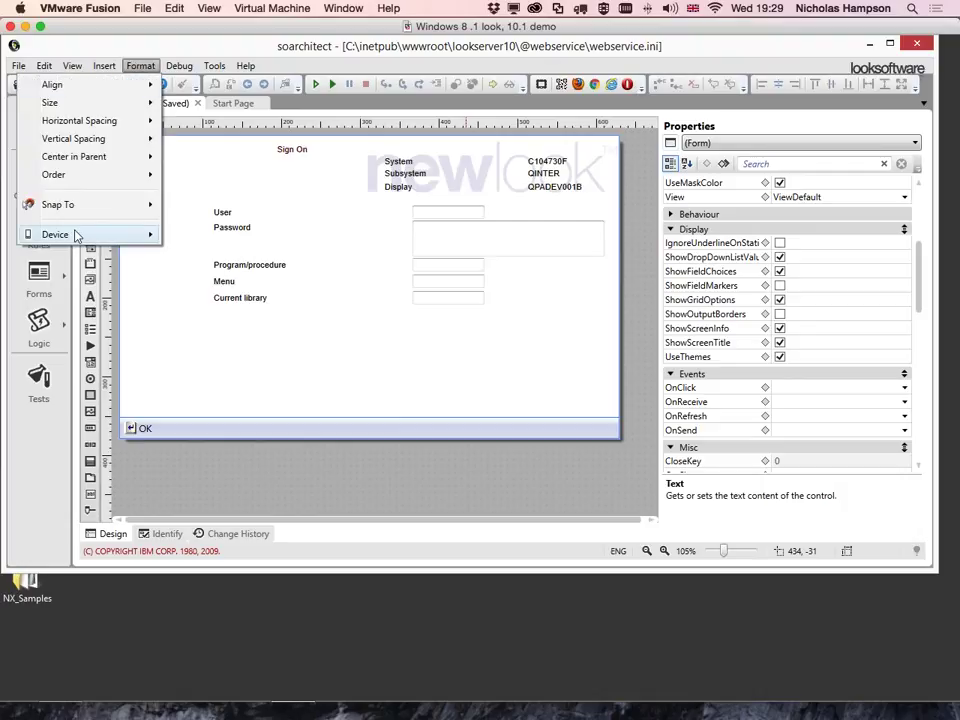
pyautogui.moveTo(76, 235)
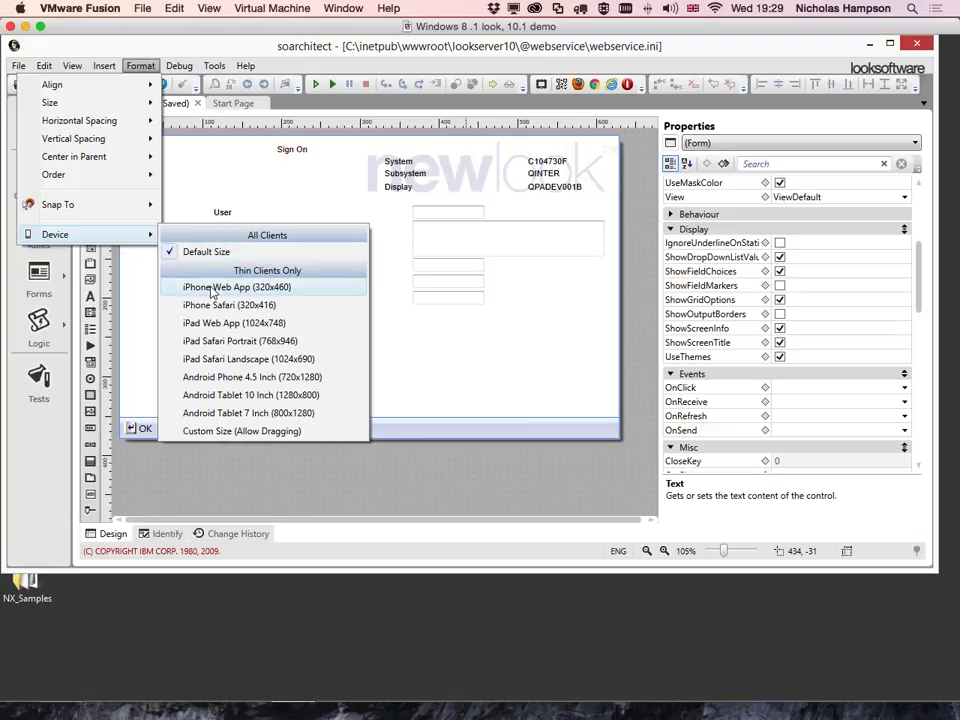
pyautogui.click(207, 430)
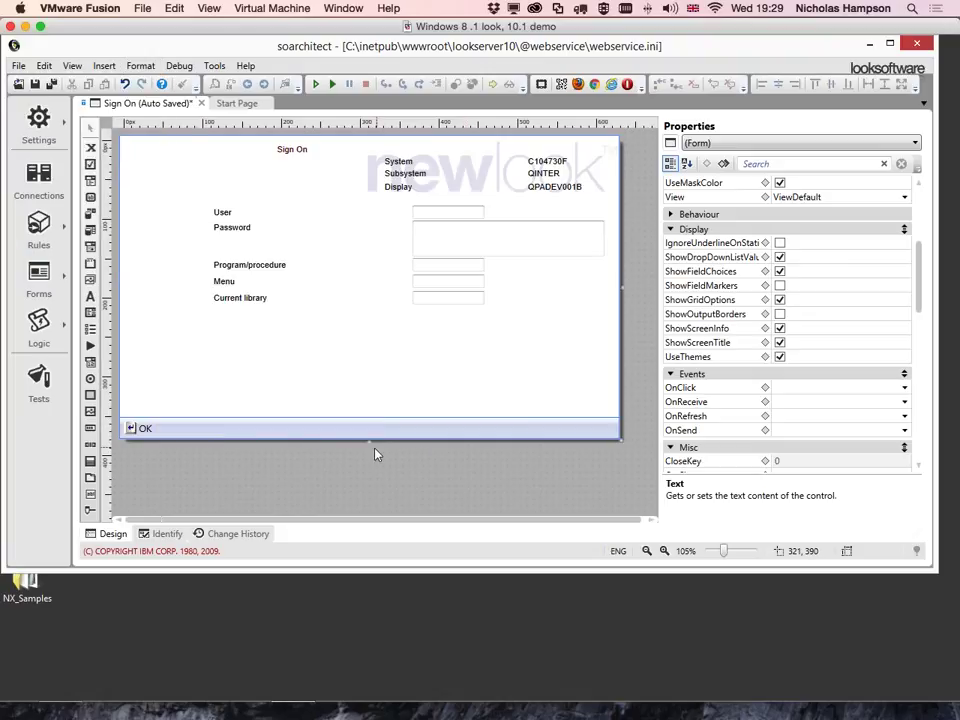
pyautogui.moveTo(371, 443); pyautogui.dragTo(372, 540)
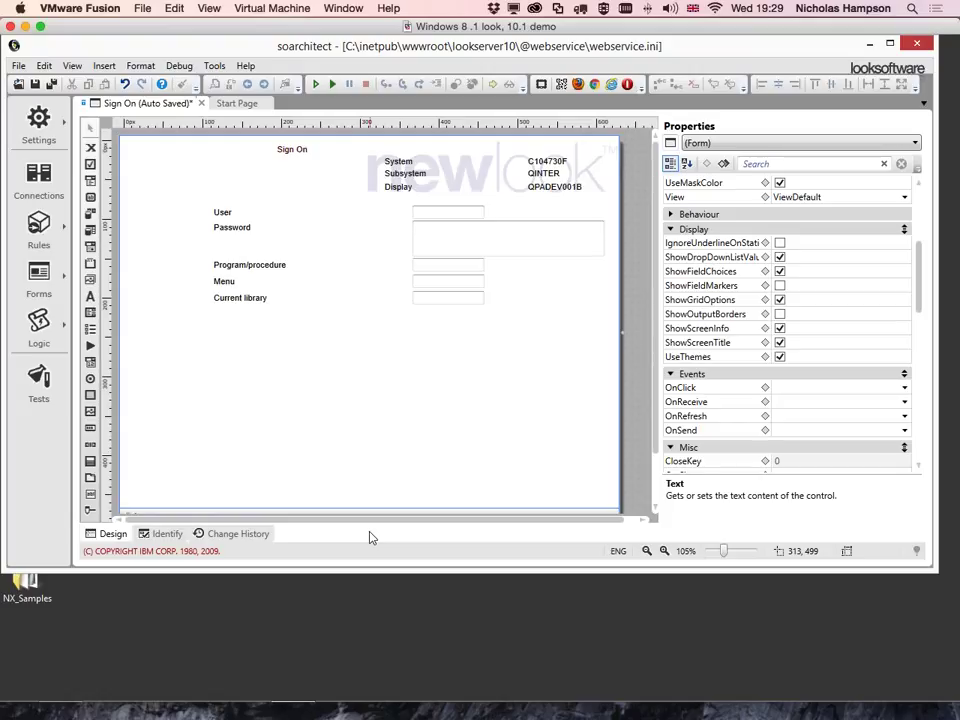
pyautogui.moveTo(403, 566); pyautogui.dragTo(403, 626)
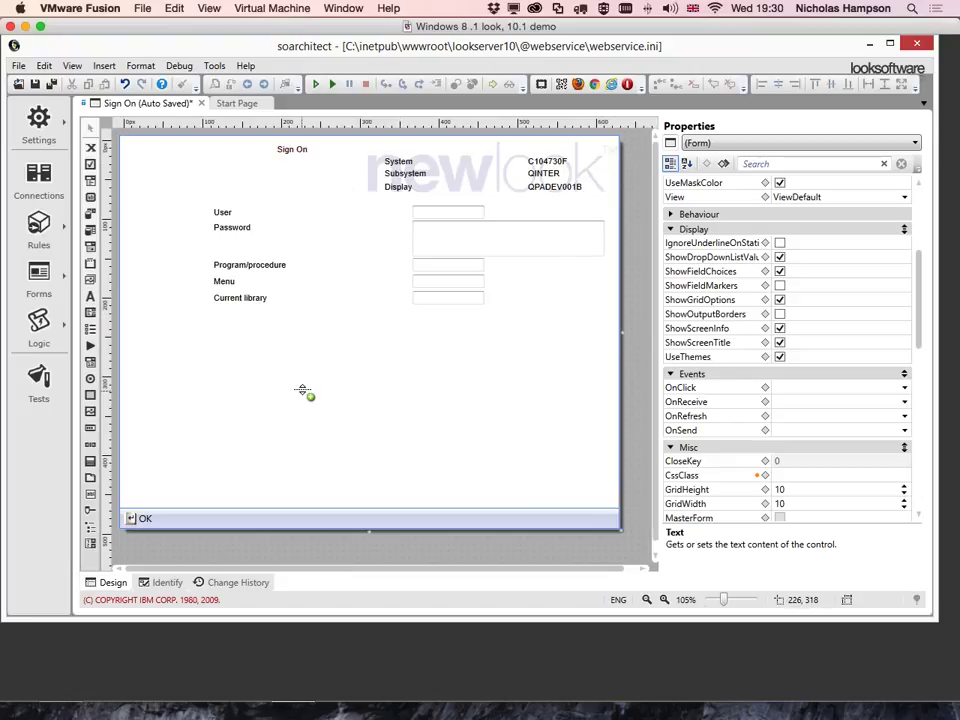
# Try a 320-pixel-wide phone format on the Sign On form and stretch the form back to about its default size
pyautogui.click(139, 65)
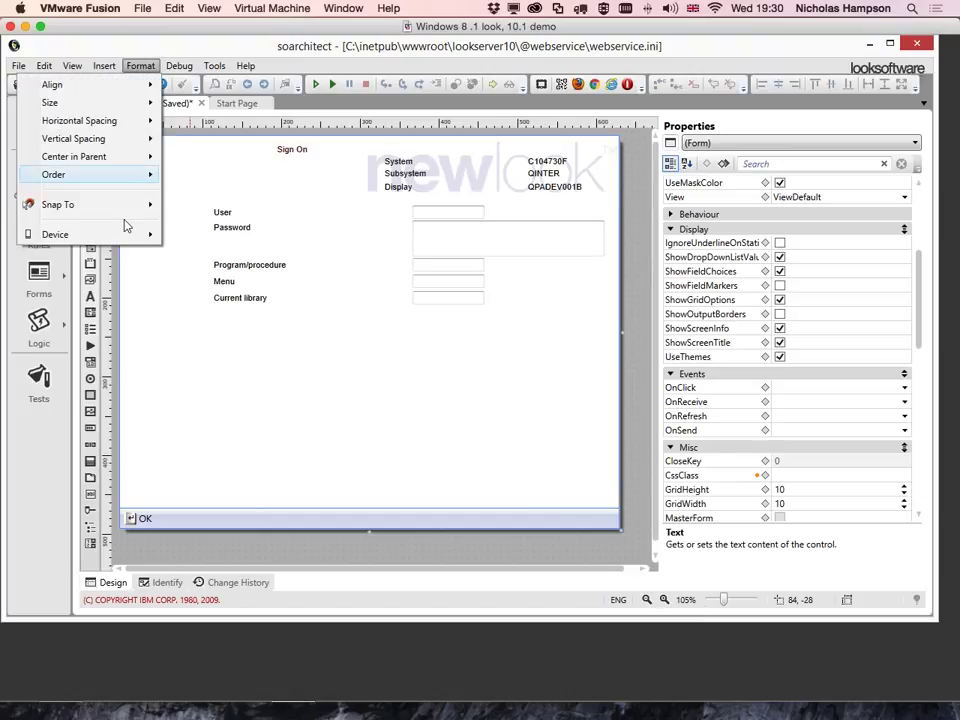
pyautogui.moveTo(124, 236)
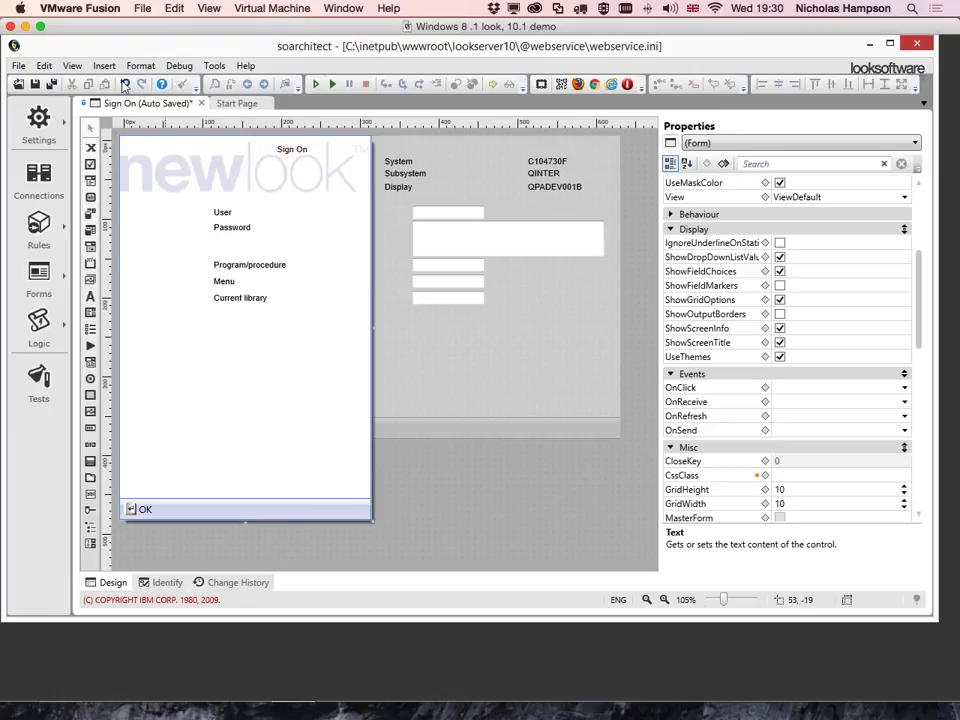
pyautogui.click(124, 85)
pyautogui.moveTo(372, 520); pyautogui.dragTo(620, 433)
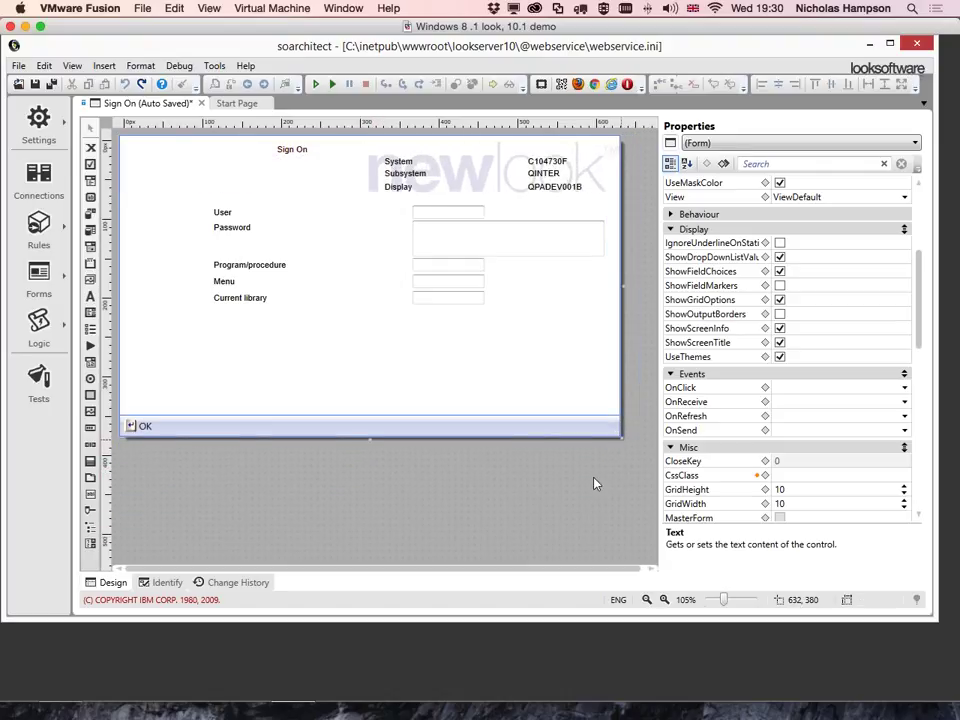
# Select the User text box on the Sign On form and show the description of its Placeholder property
pyautogui.click(436, 212)
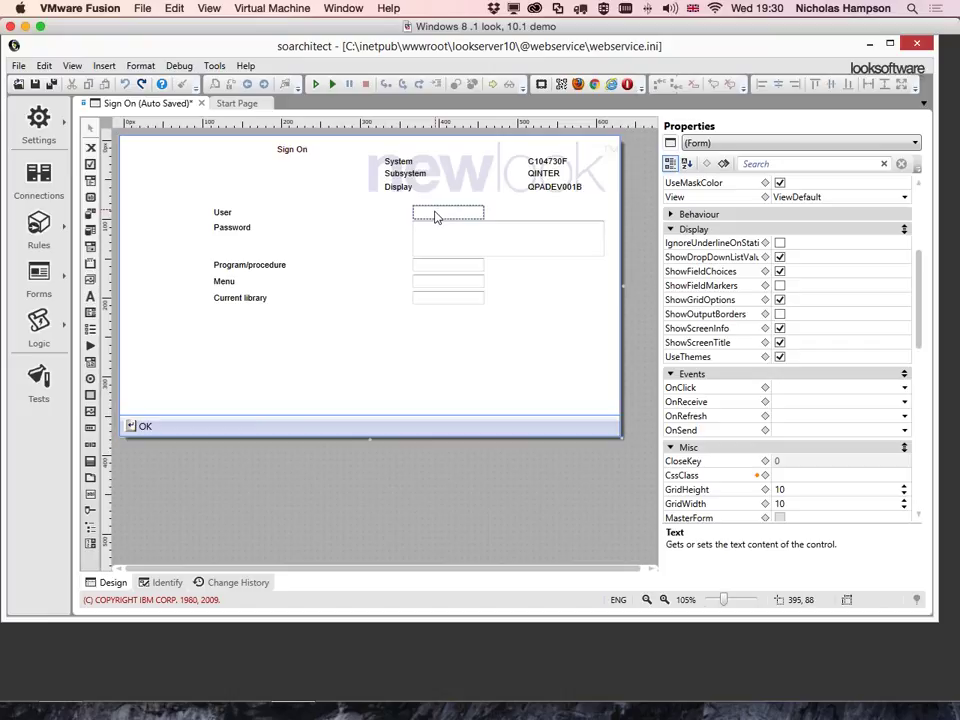
pyautogui.click(436, 216)
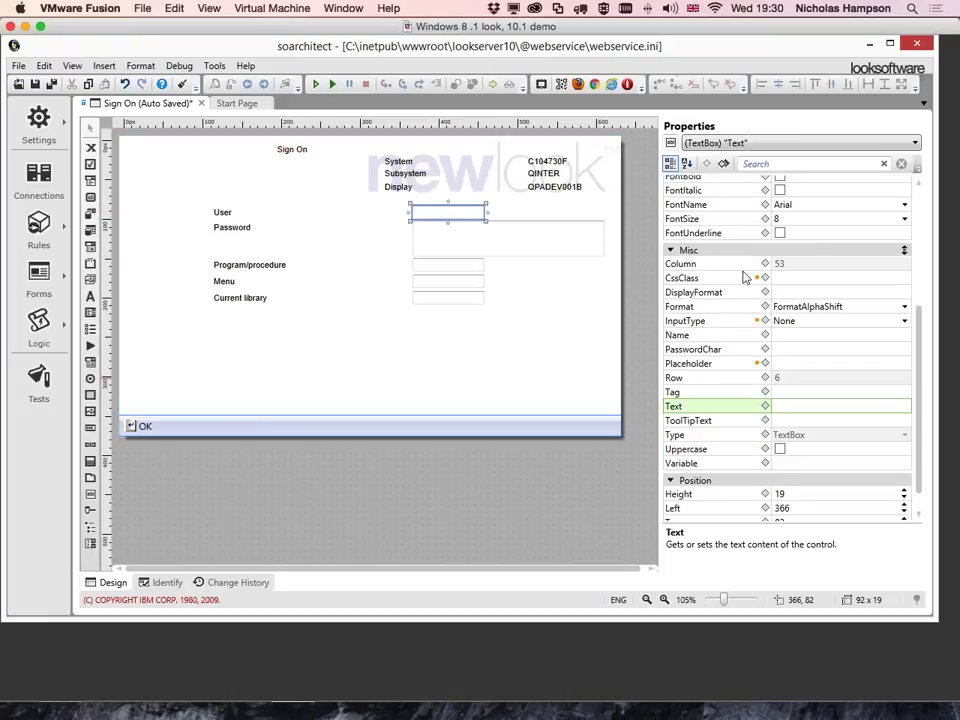
pyautogui.click(756, 364)
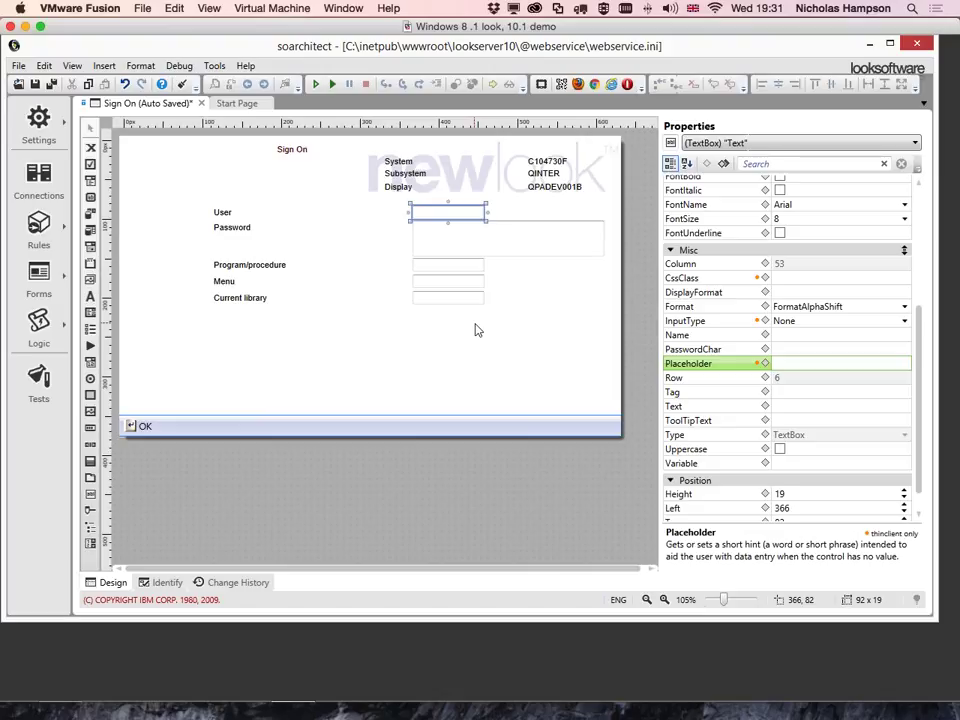
# Set the User text box's CssClass property to a custom class named with the presenter's first name
pyautogui.click(790, 282)
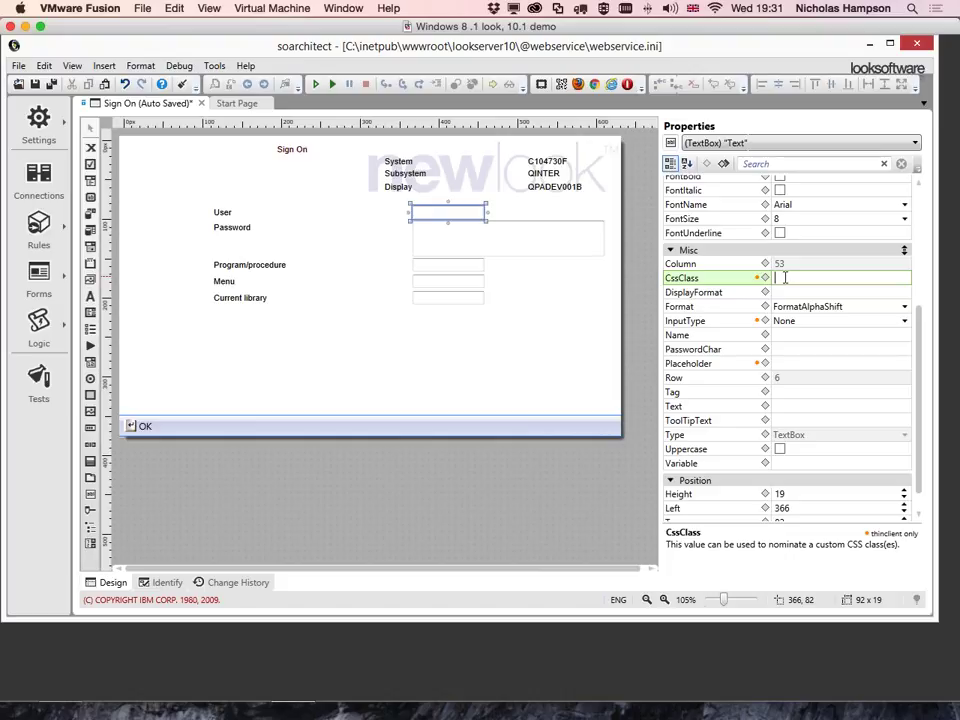
pyautogui.write('Nick')
pyautogui.press('BackSpace')
pyautogui.press('BackSpace')
pyautogui.press('BackSpace')
pyautogui.write('ick')
pyautogui.click(792, 292)
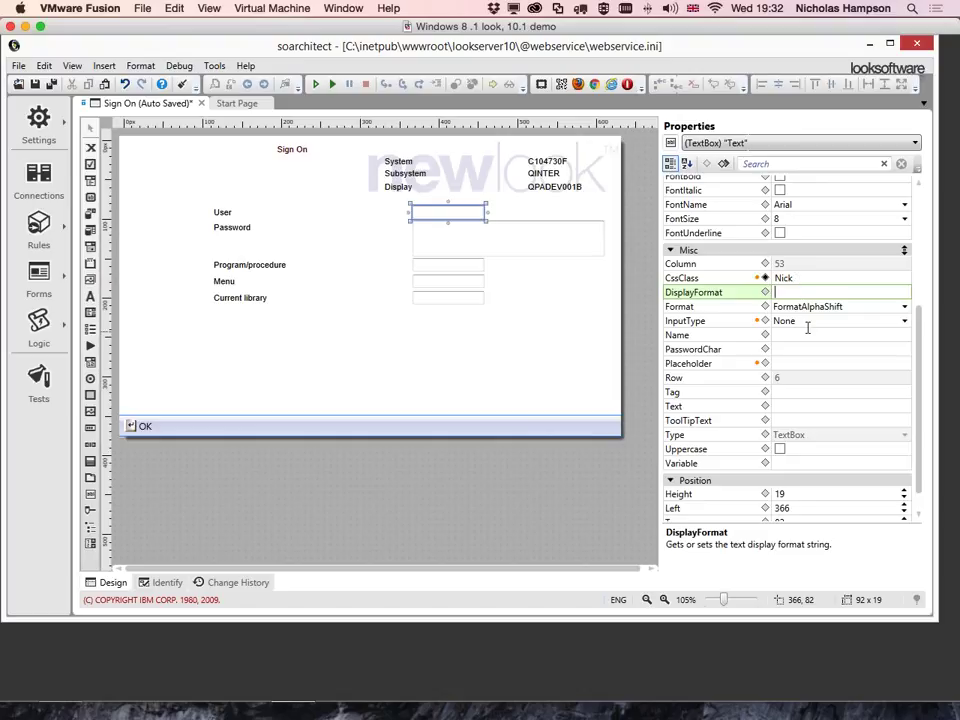
# Review the HTML5 input types available for the User text box's InputType property and keep None
pyautogui.click(808, 320)
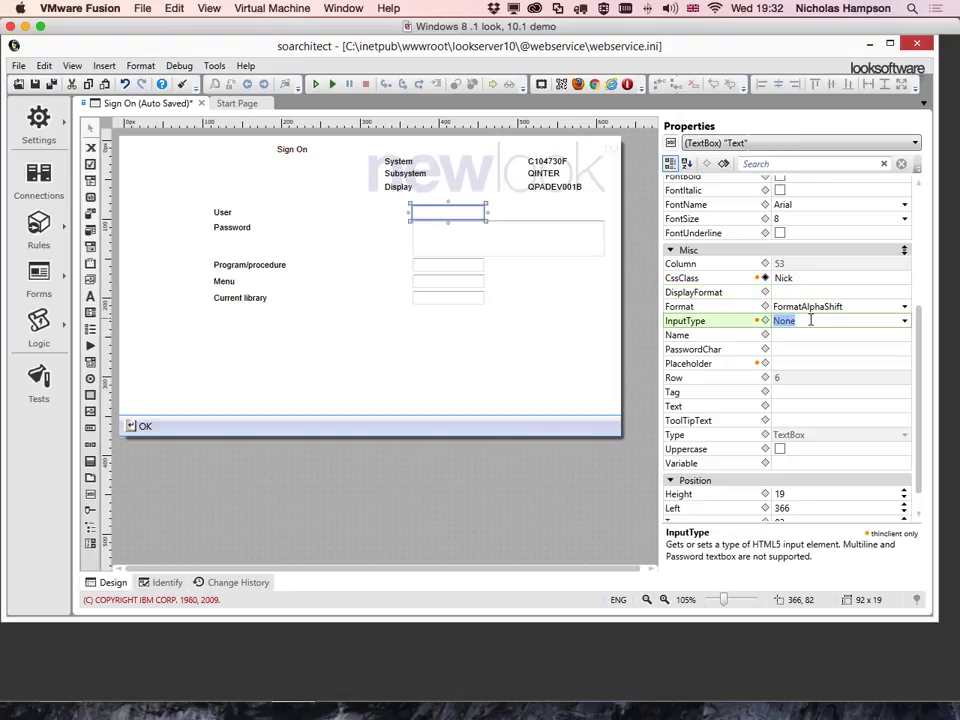
pyautogui.click(904, 321)
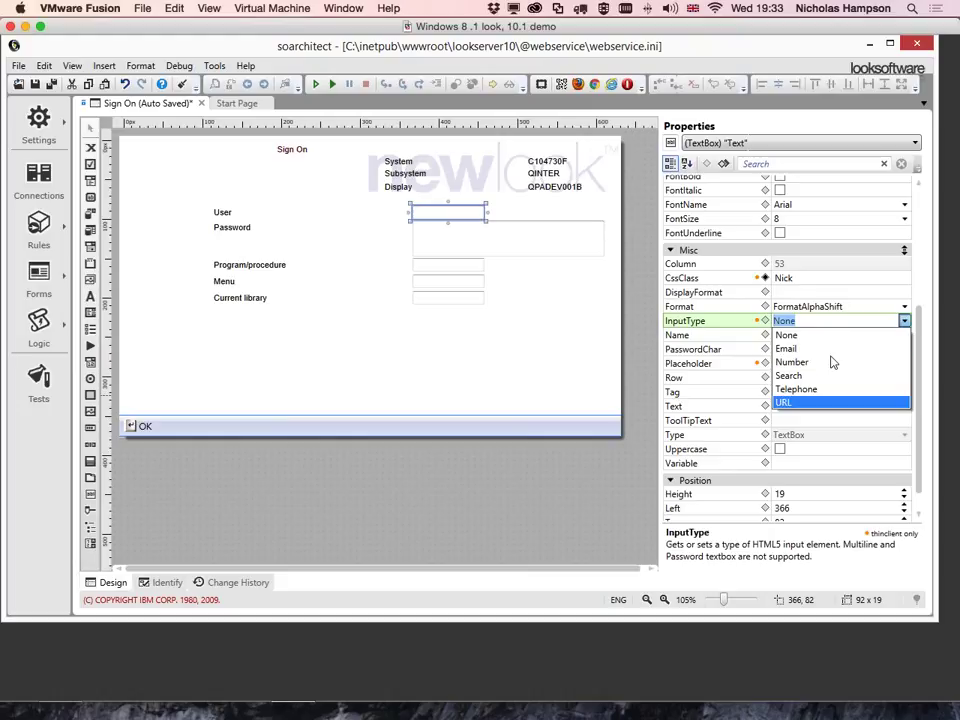
pyautogui.click(786, 334)
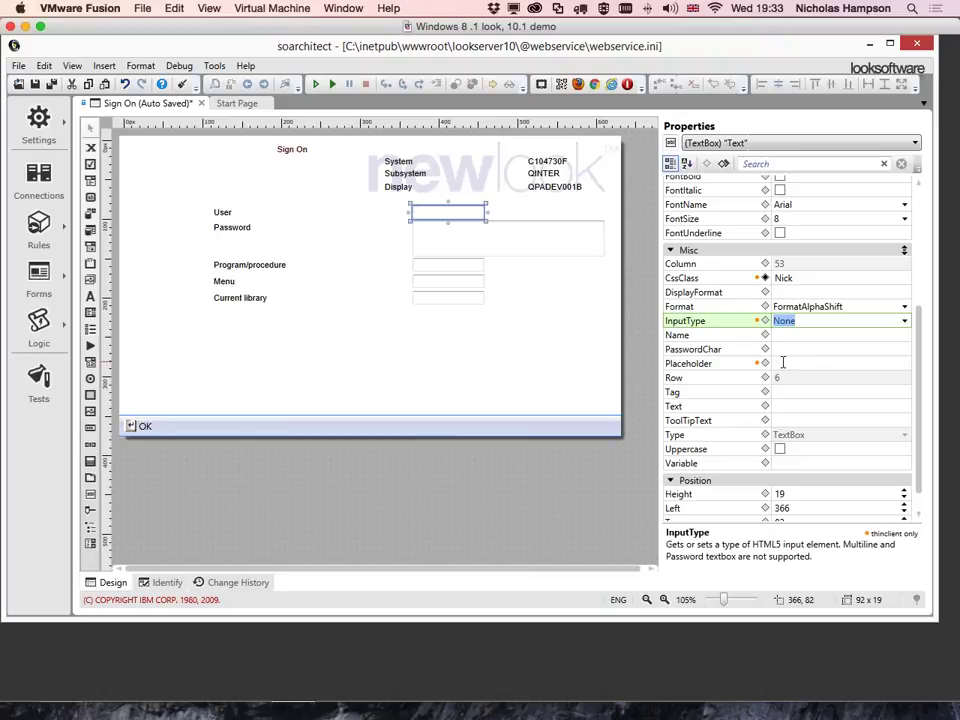
# Set the User text box's Placeholder property to the presenter's surname in capitals
pyautogui.click(790, 362)
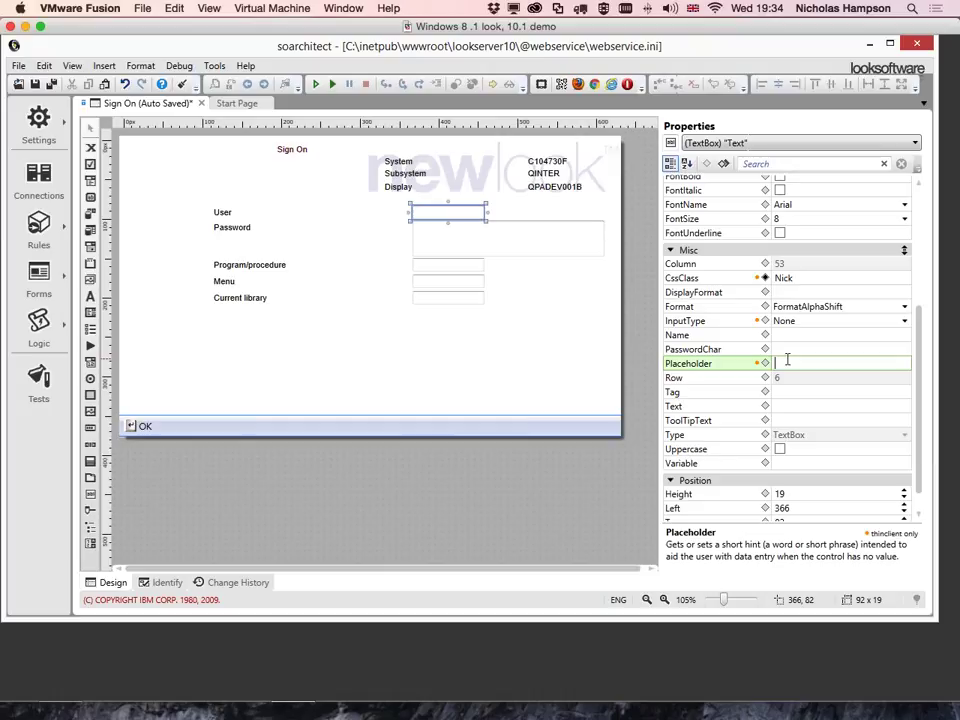
pyautogui.write('JOhn Smo')
pyautogui.press('BackSpace')
pyautogui.press('BackSpace')
pyautogui.press('BackSpace')
pyautogui.press('BackSpace')
pyautogui.press('BackSpace')
pyautogui.press('BackSpace')
pyautogui.press('BackSpace')
pyautogui.press('BackSpace')
pyautogui.write('HAMPSON')
pyautogui.click(783, 336)
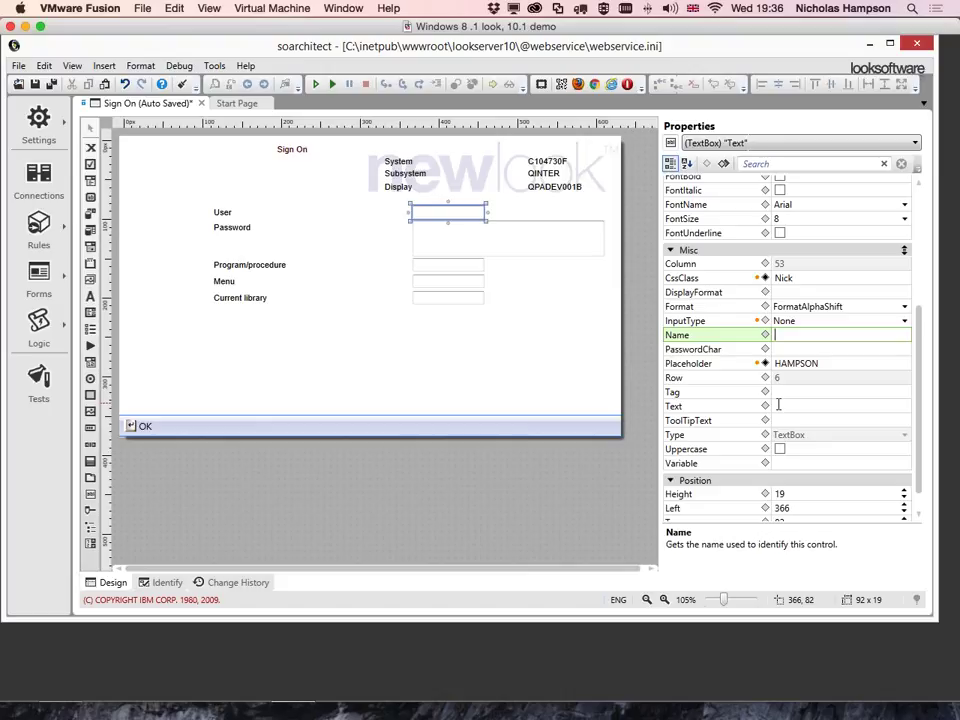
# Expand the full list of event properties for the User text box and compare it with the form's own events
pyautogui.scroll(-1, 778, 404)
pyautogui.scroll(2, 778, 406)
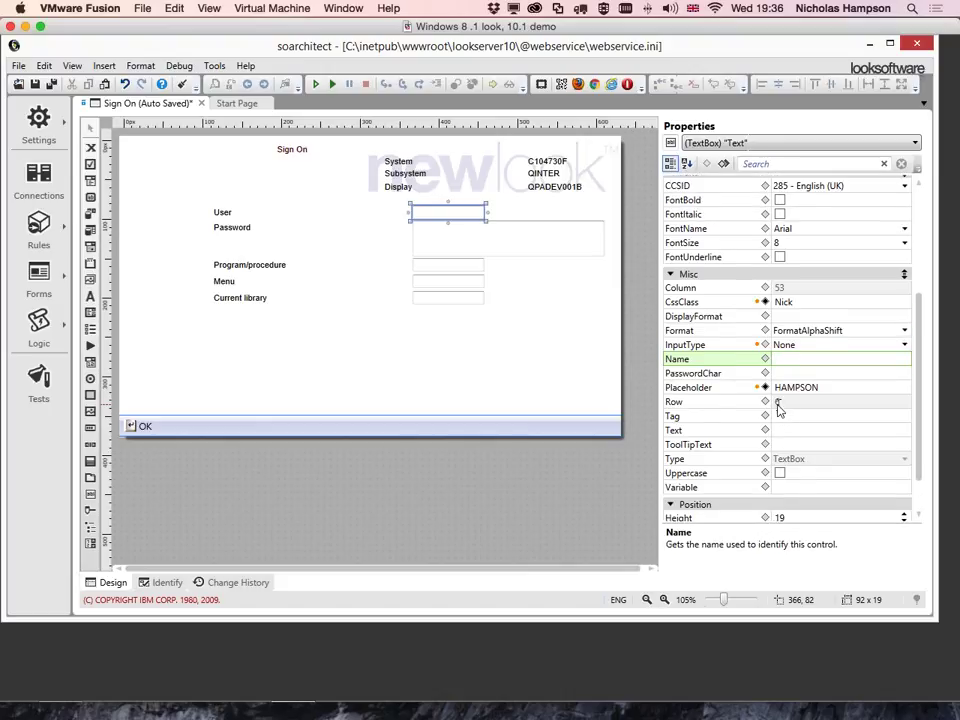
pyautogui.scroll(1, 778, 404)
pyautogui.scroll(3, 752, 364)
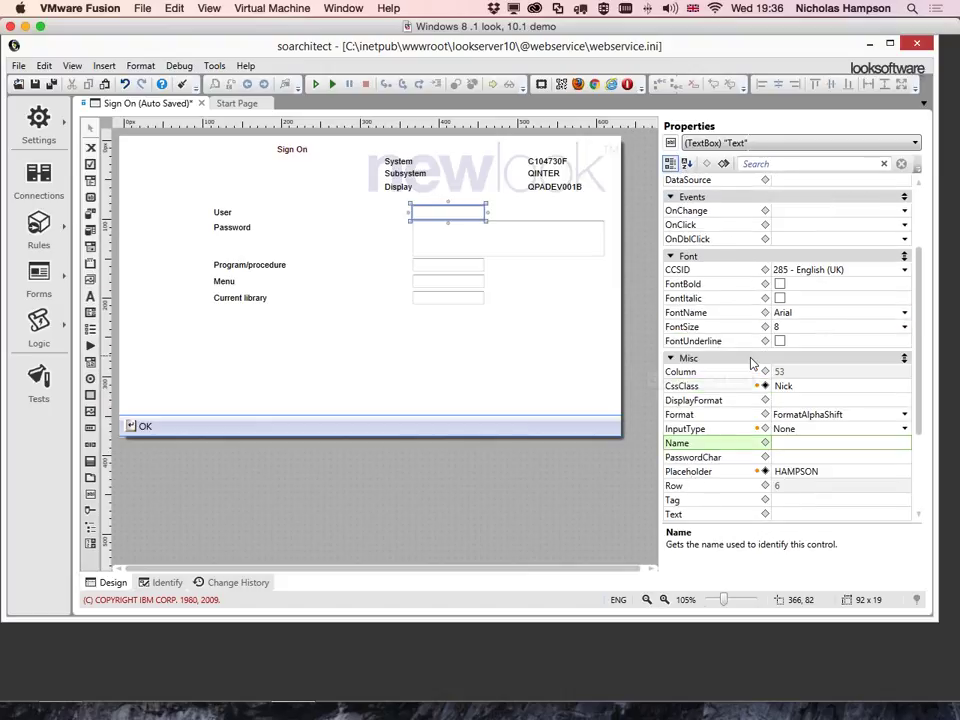
pyautogui.scroll(4, 745, 370)
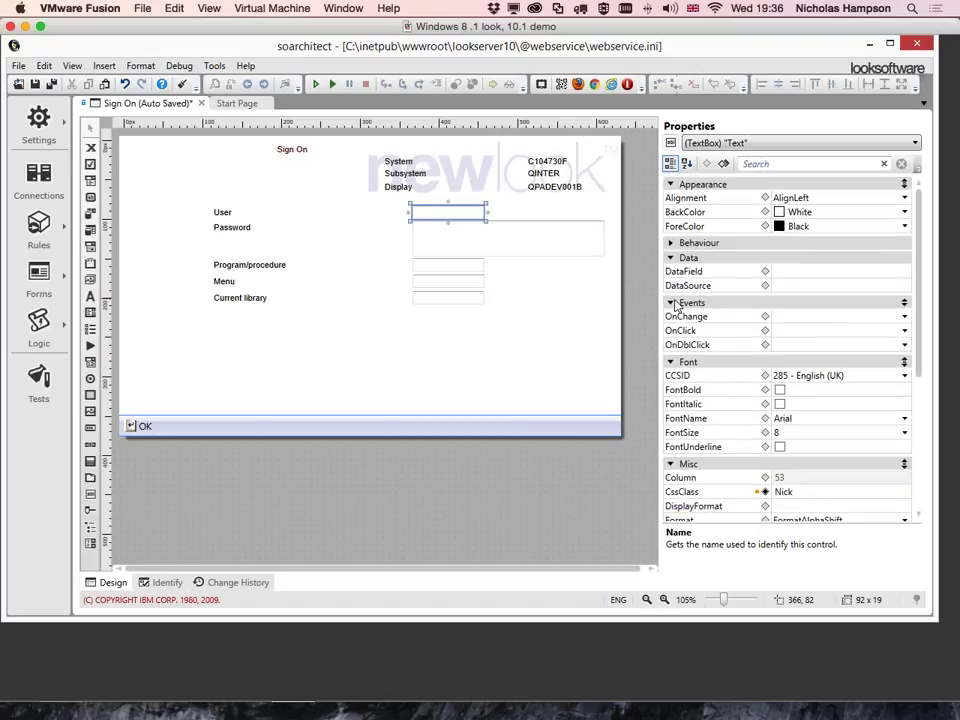
pyautogui.click(906, 304)
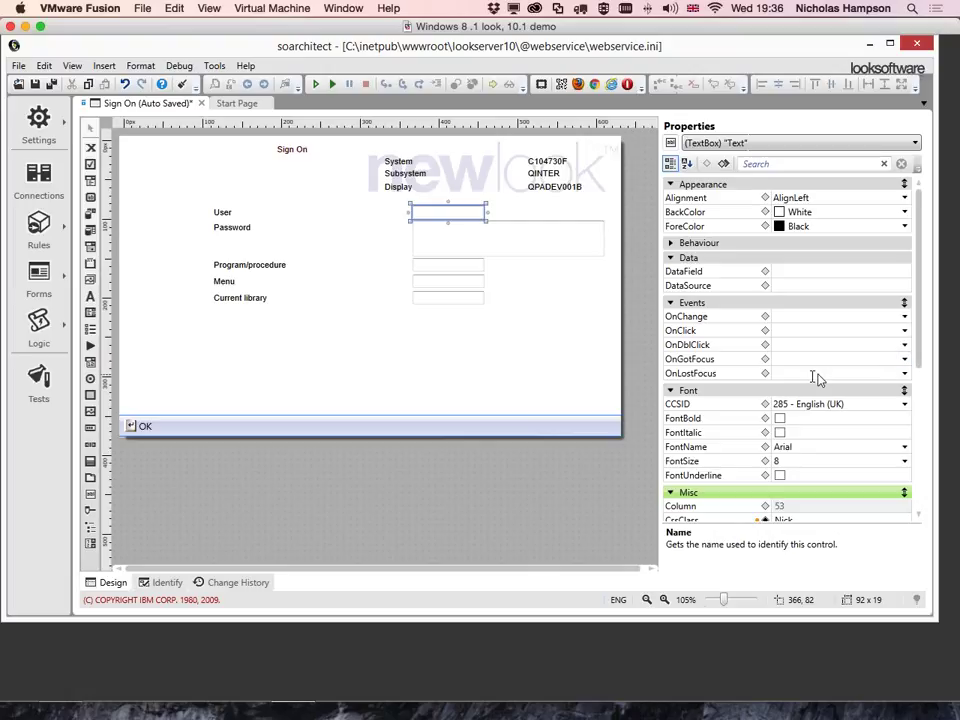
pyautogui.click(584, 342)
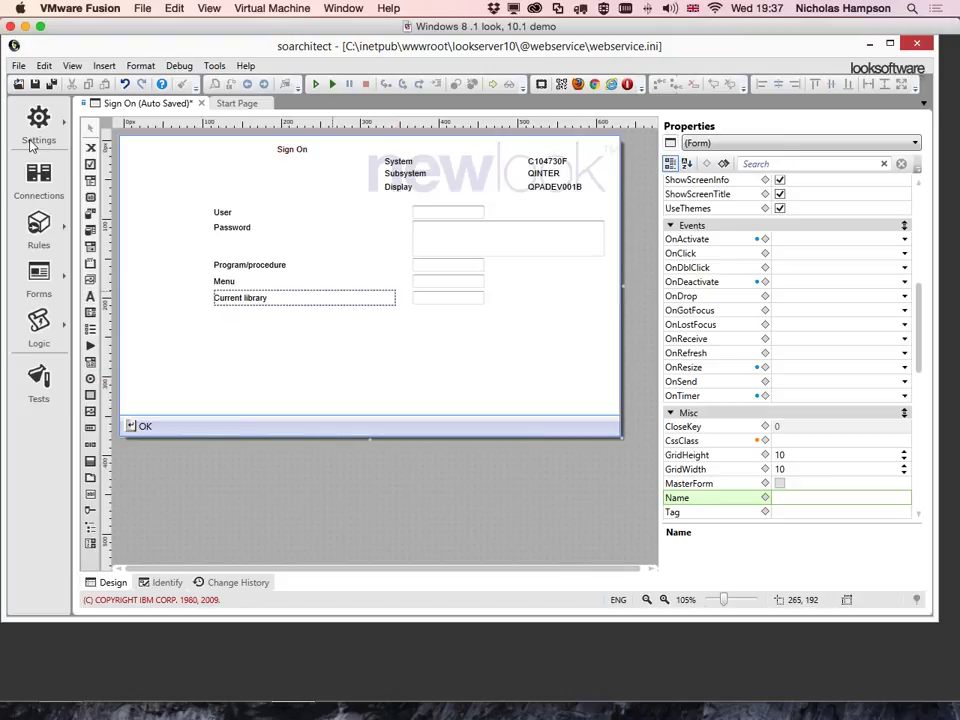
# Try limiting the Sign On form's override to thin and mobile clients in the Save Form As options, and cancel without saving
pyautogui.click(18, 66)
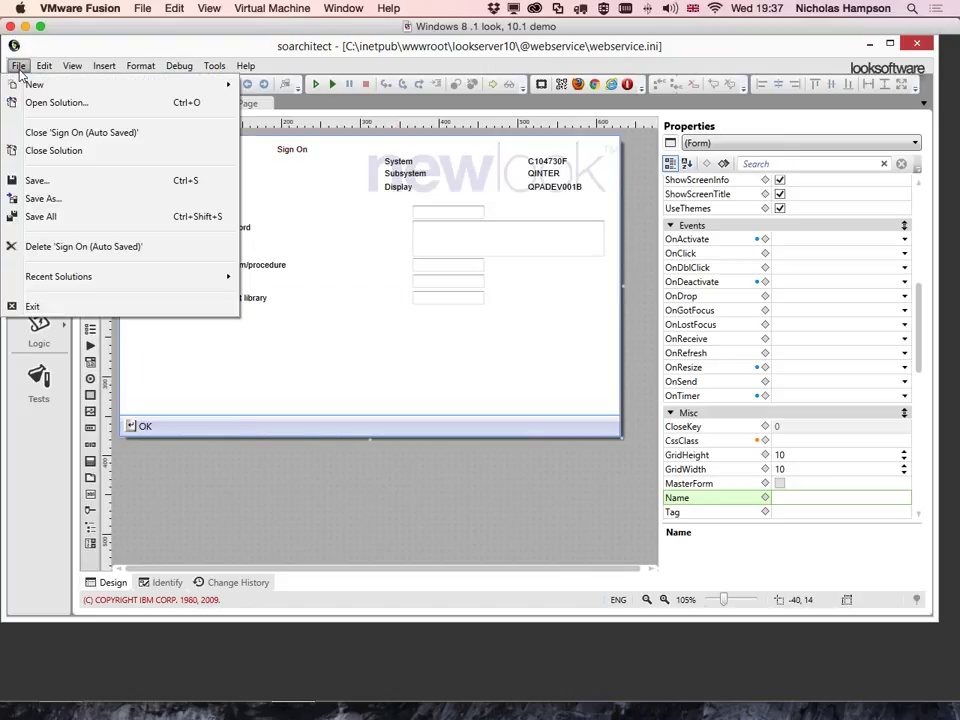
pyautogui.click(44, 198)
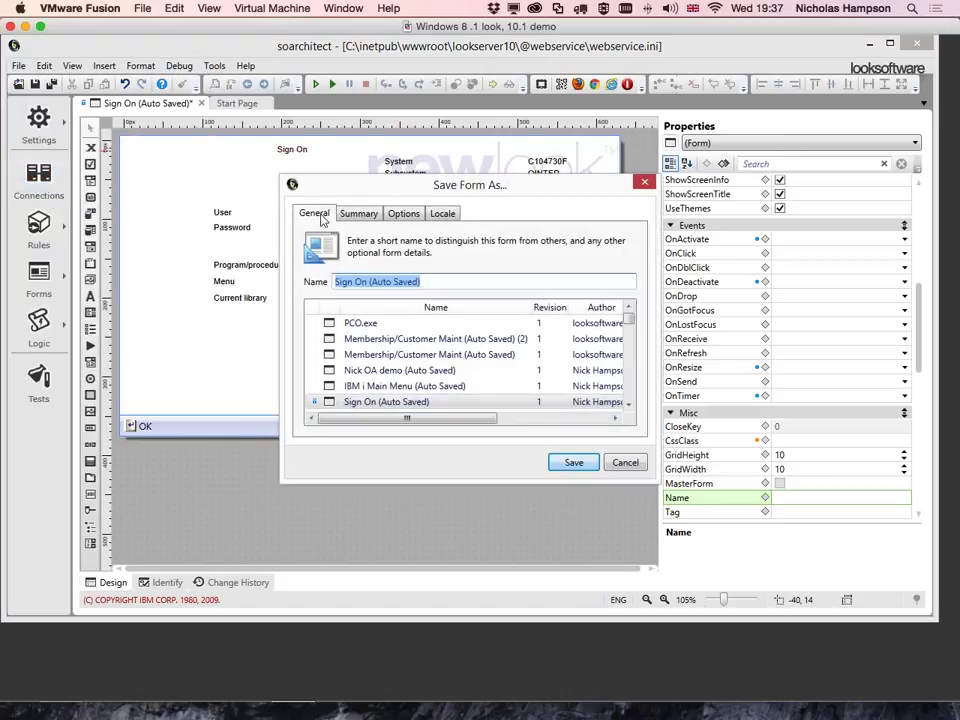
pyautogui.click(404, 214)
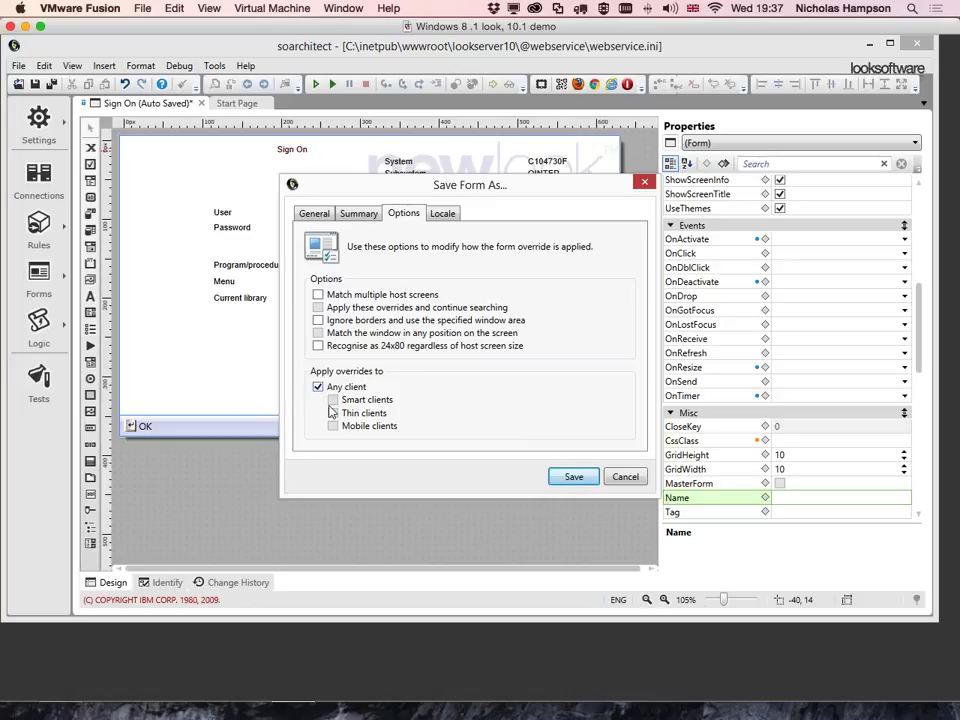
pyautogui.click(324, 388)
pyautogui.click(333, 413)
pyautogui.click(333, 426)
pyautogui.click(624, 481)
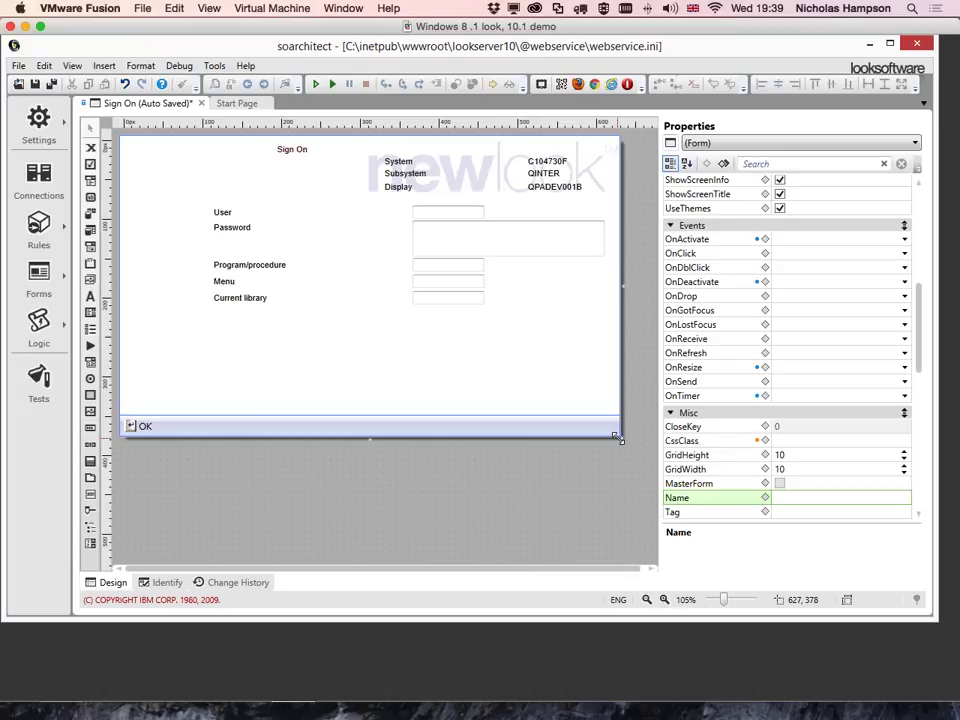
# Minimise soarchitect, close the Material folder window and launch the Bellamy smart client from the desktop
pyautogui.click(871, 44)
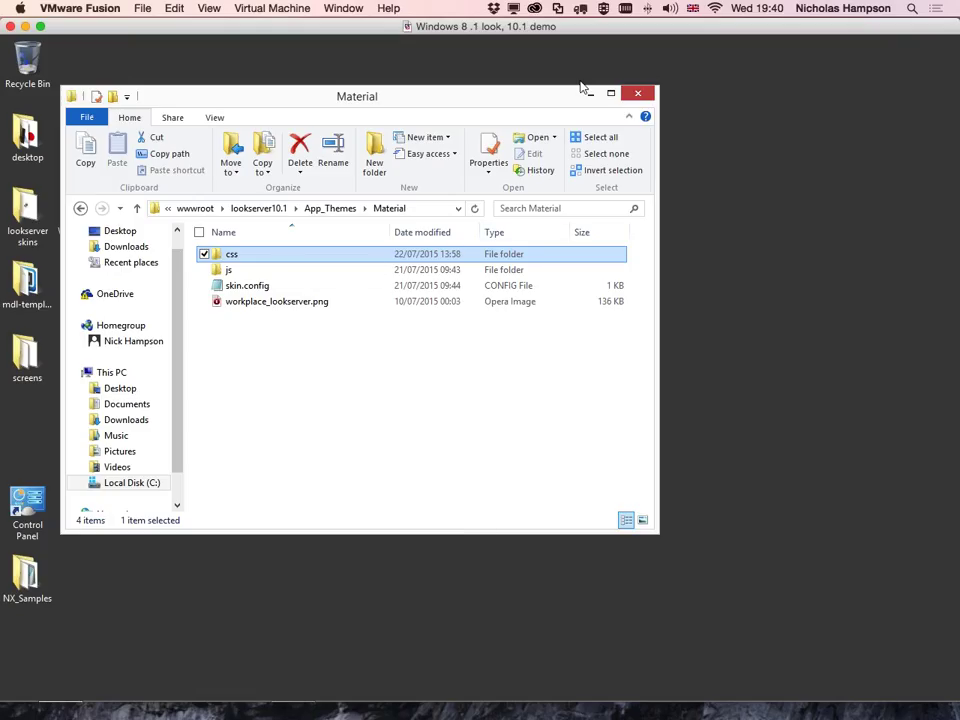
pyautogui.click(637, 93)
pyautogui.doubleClick(96, 155)
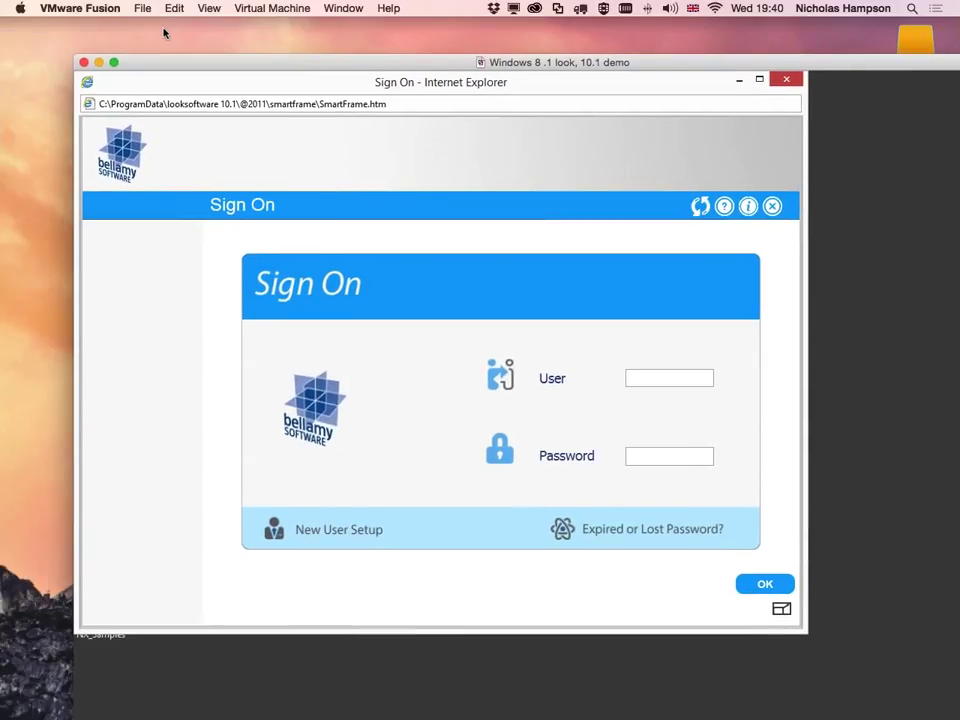
pyautogui.moveTo(214, 54); pyautogui.dragTo(318, 97)
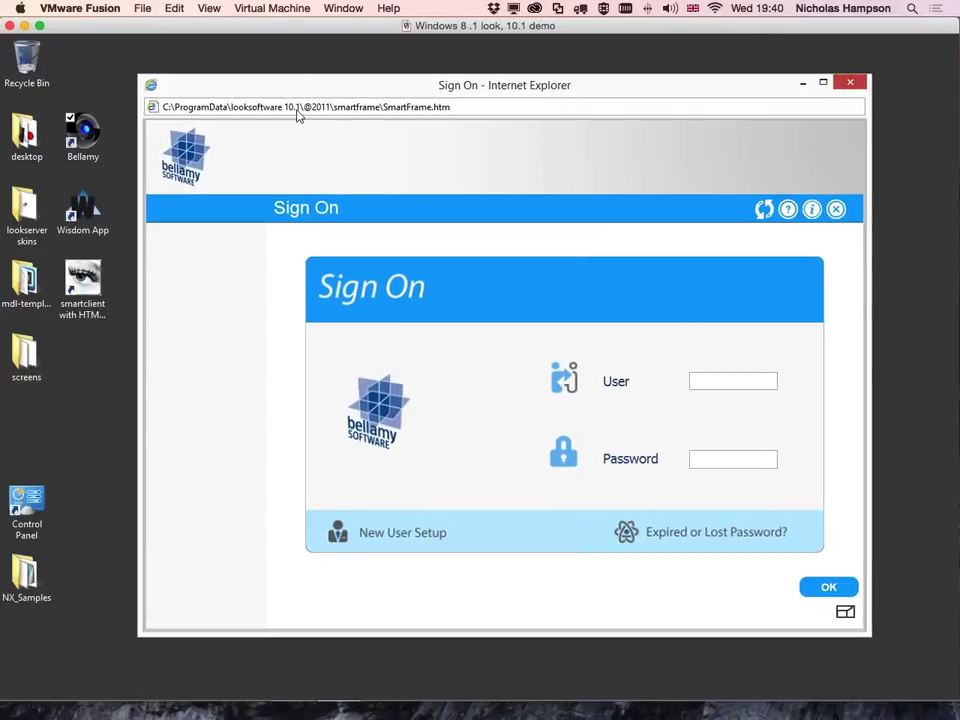
# Sign on to the Bellamy smart client with the user name
pyautogui.click(701, 383)
pyautogui.write('NICK')
pyautogui.press('Return')
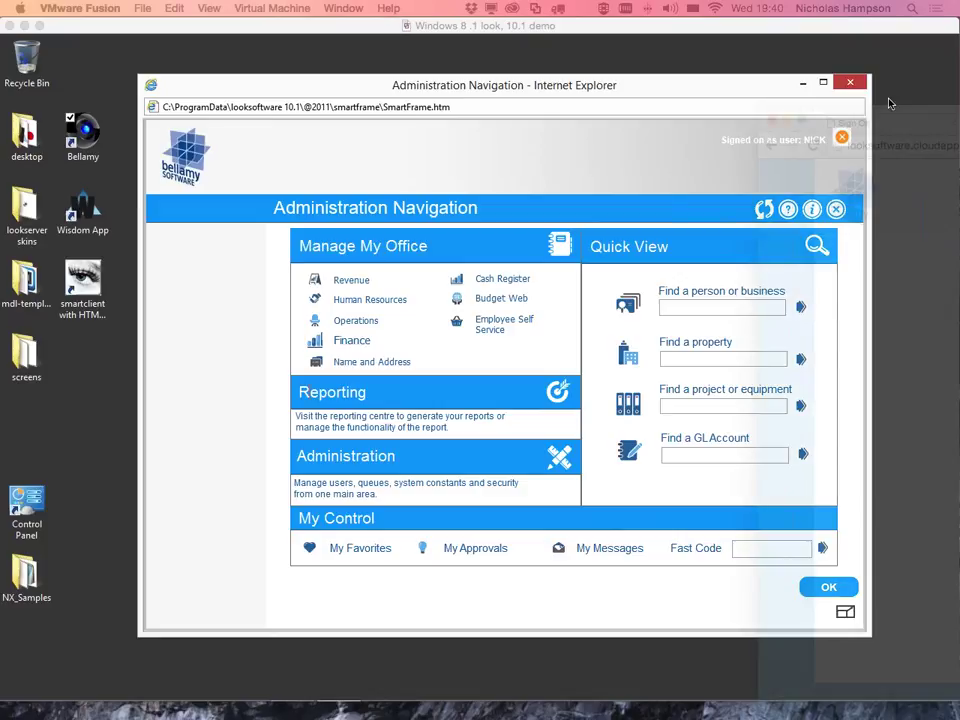
# Switch to Chrome and sign on to the web version of Bellamy at looksoftware.cloudapp.net with the same user name
pyautogui.press('super+Tab')
pyautogui.moveTo(362, 76); pyautogui.dragTo(259, 66)
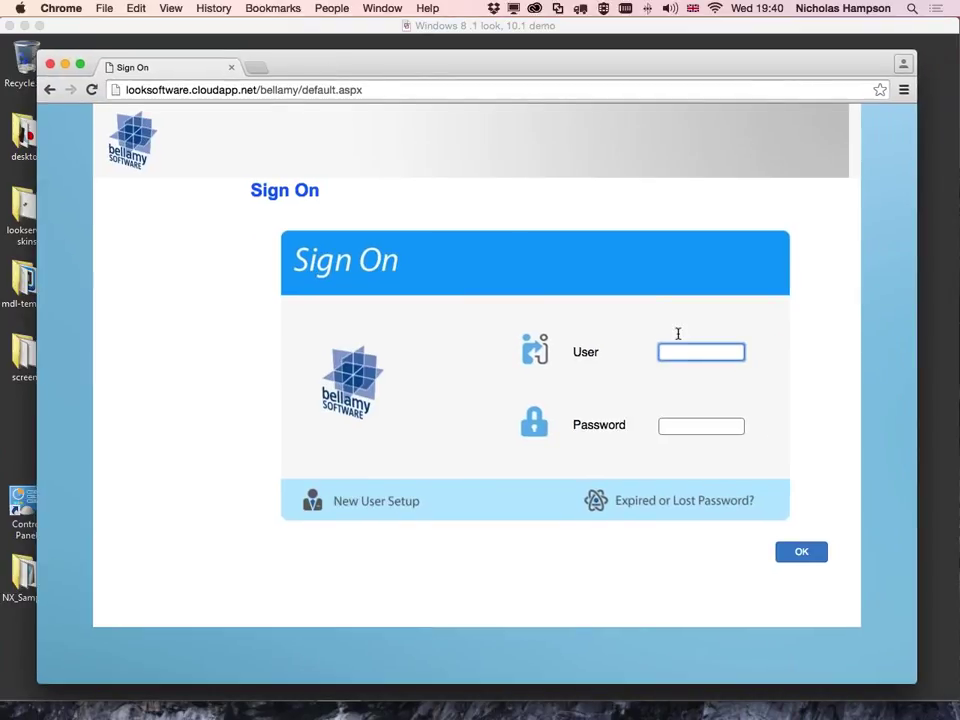
pyautogui.write('NICK')
pyautogui.press('Return')
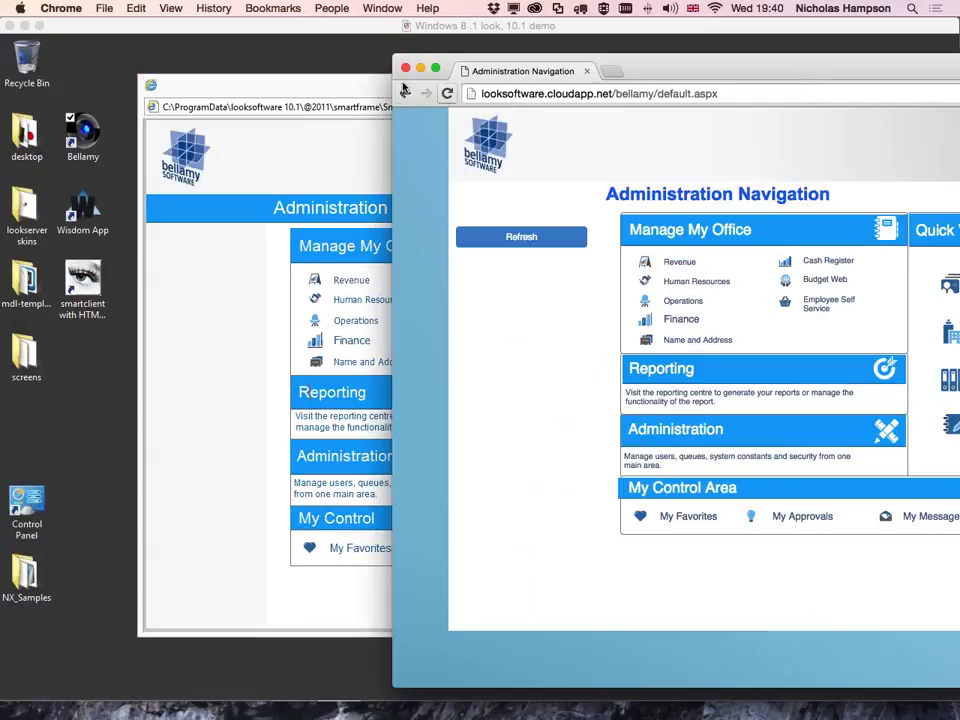
# Compare the Administration Navigation screen in the Bellamy smart client with its thin-client version in Chrome
pyautogui.click(283, 89)
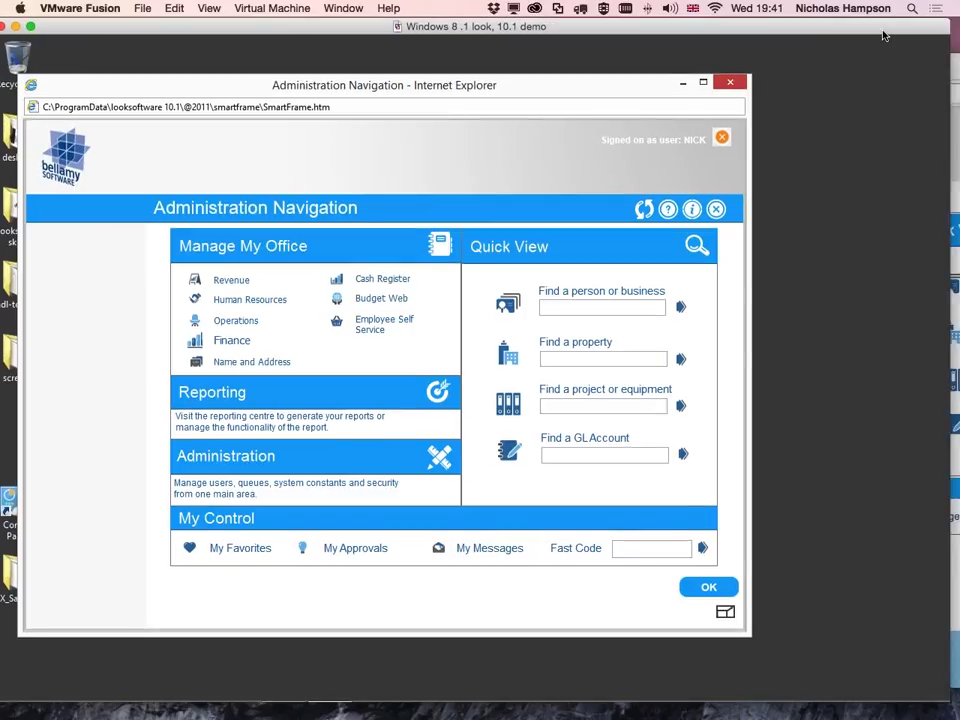
pyautogui.press('super+Tab')
pyautogui.moveTo(866, 73)
pyautogui.mouseDown()
pyautogui.moveTo(840, 73)
pyautogui.moveTo(825, 111)
pyautogui.moveTo(856, 82)
pyautogui.mouseUp()
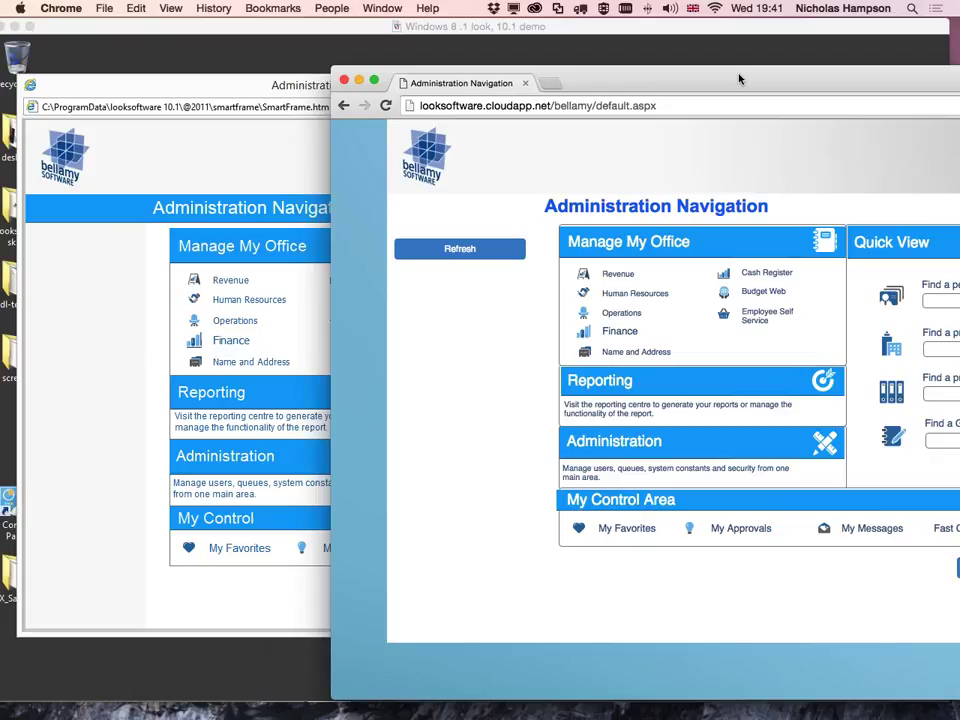
pyautogui.moveTo(740, 78); pyautogui.dragTo(637, 210)
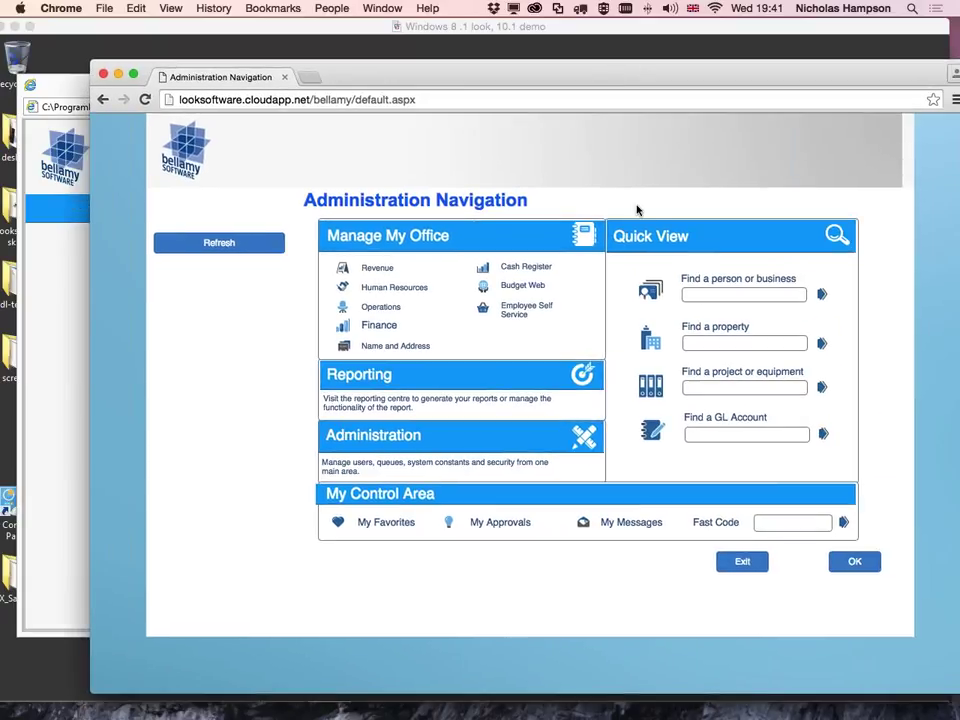
pyautogui.click(701, 295)
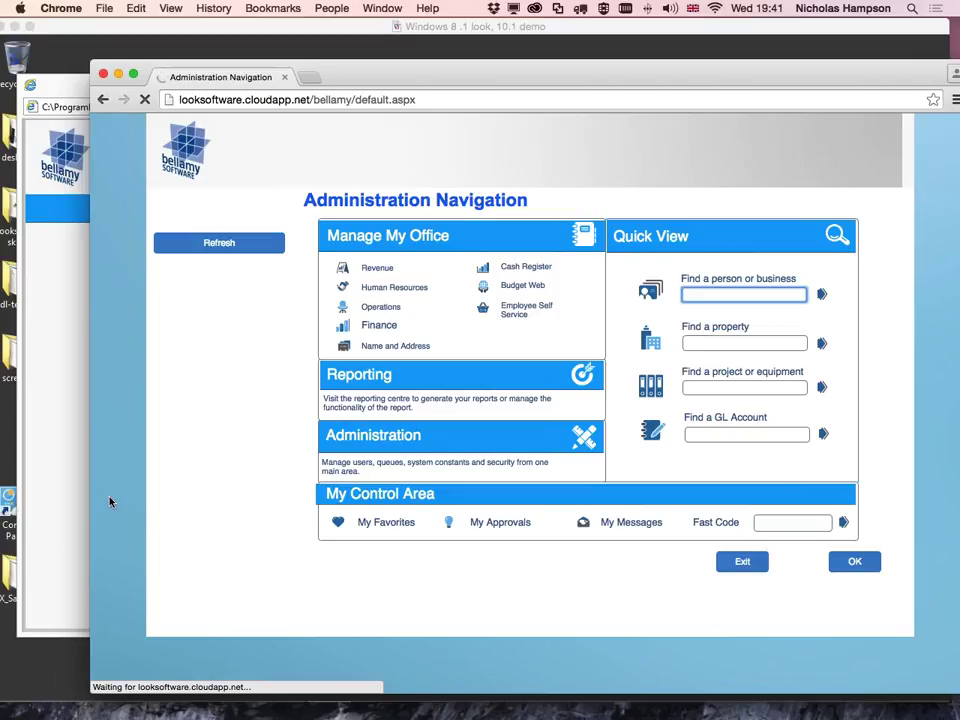
pyautogui.press('super+Tab')
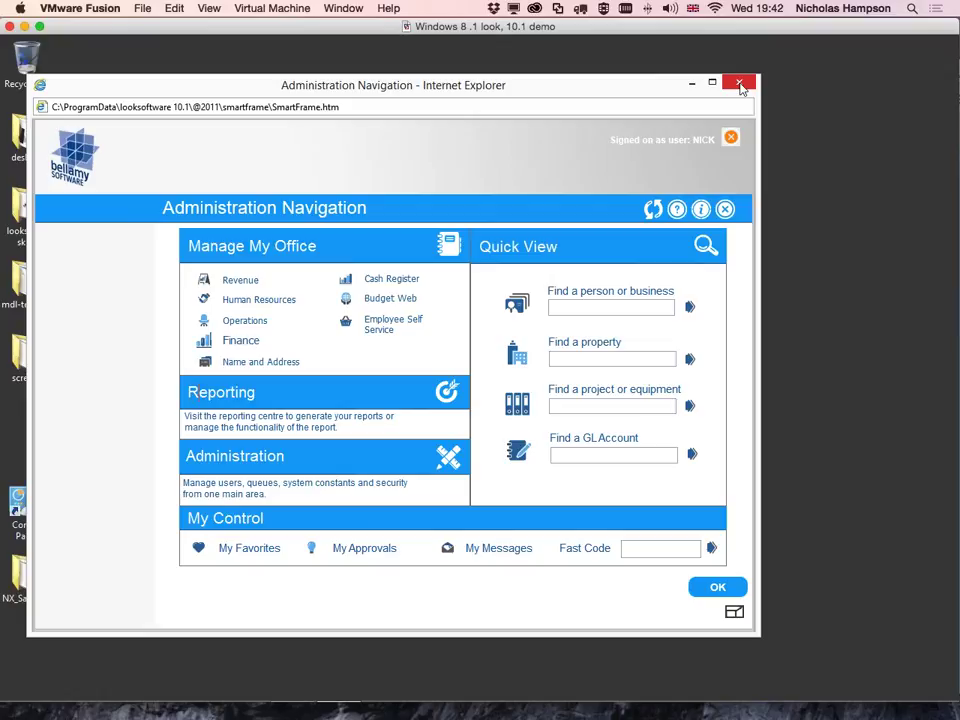
# Switch to PowerPoint to check the "How it works" slide on Newlook server, and return to the Windows virtual machine
pyautogui.moveTo(602, 712)
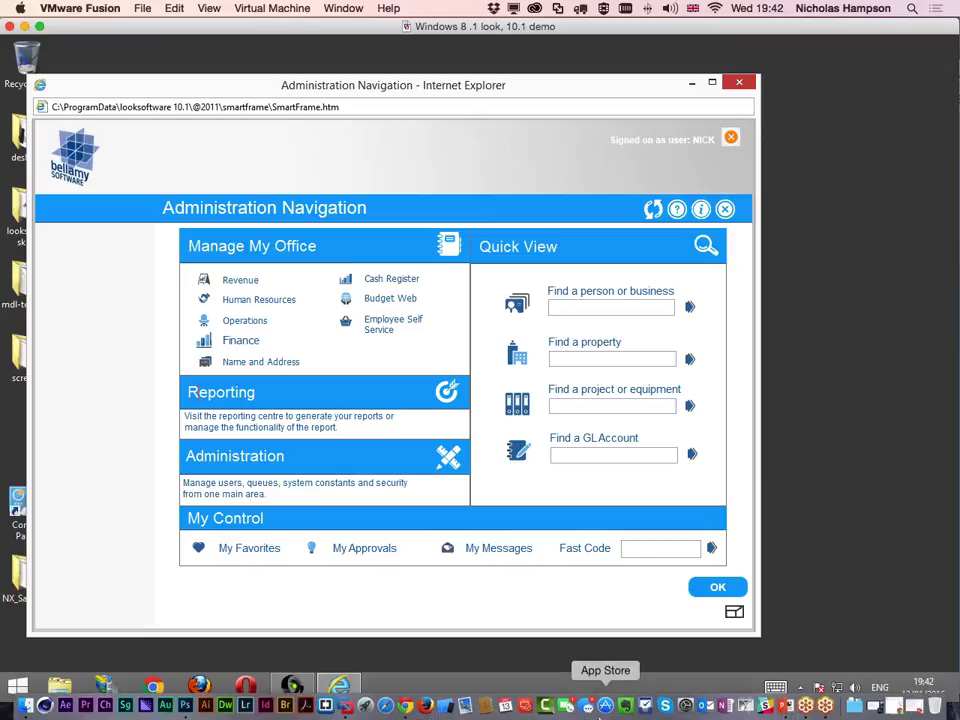
pyautogui.click(828, 709)
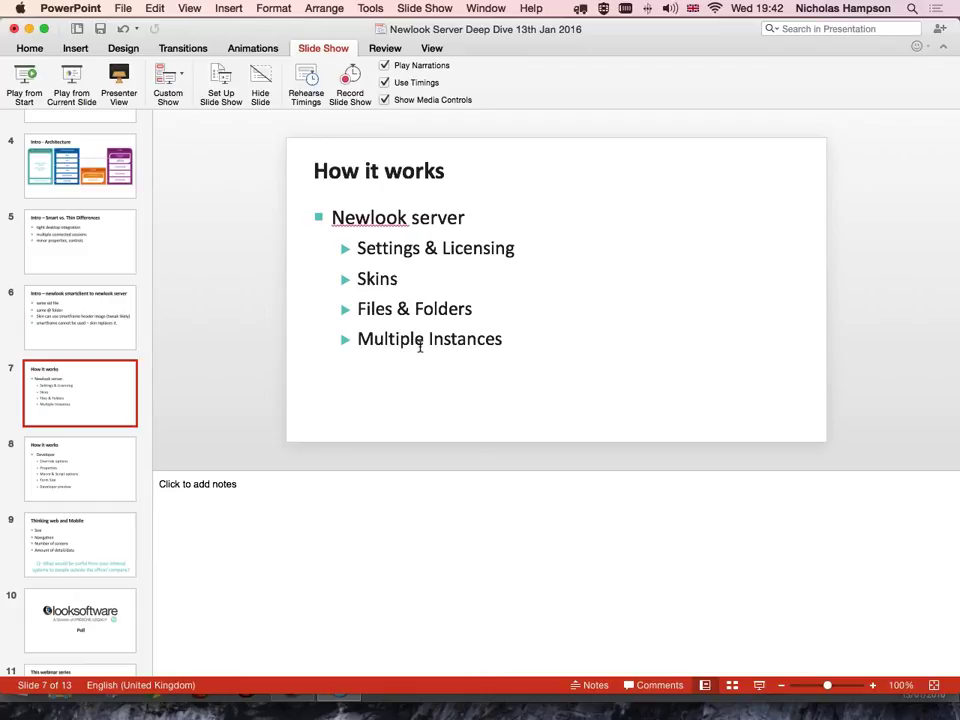
pyautogui.press('super+Tab')
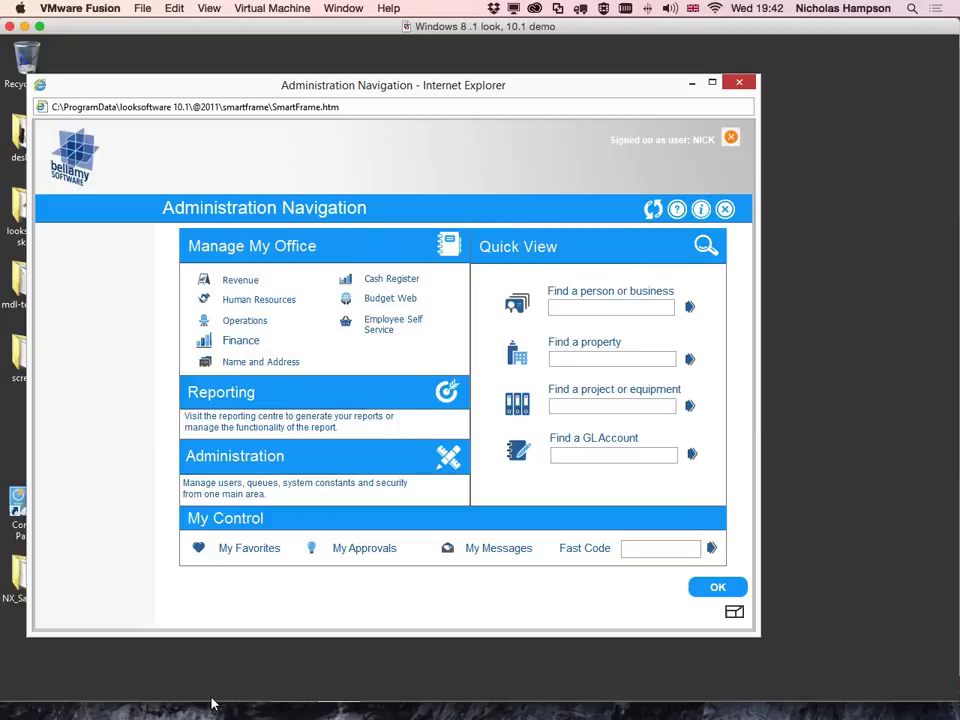
# Open C:\inetpub\wwwroot in File Explorer, select the lookserver10.1 folder and look through the neighbouring server instance folders
pyautogui.click(138, 651)
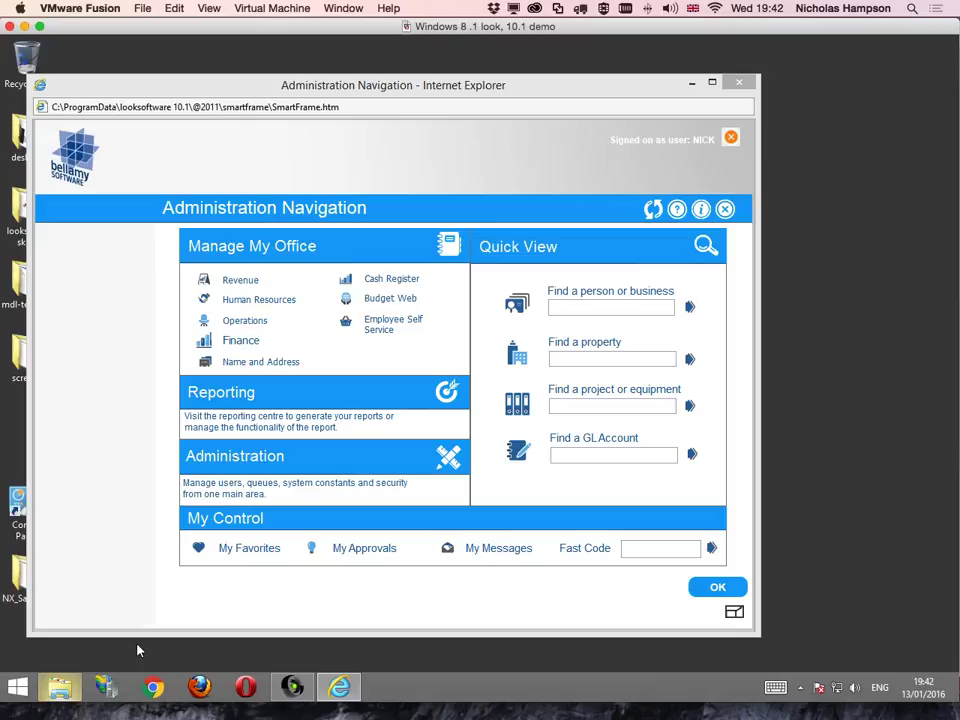
pyautogui.click(59, 686)
pyautogui.doubleClick(427, 412)
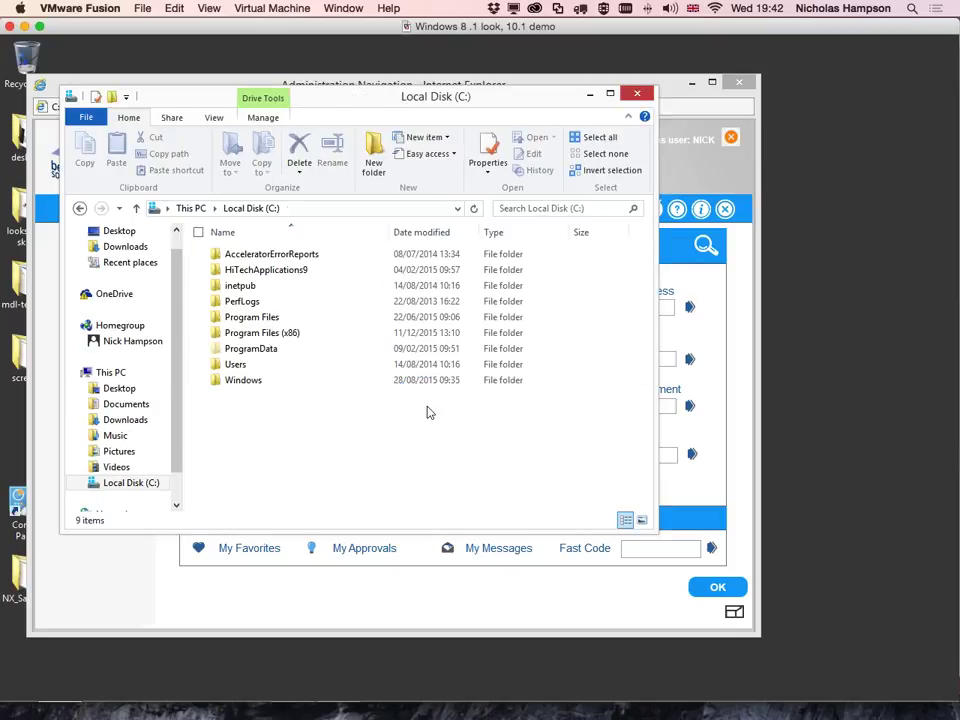
pyautogui.doubleClick(267, 287)
pyautogui.doubleClick(264, 338)
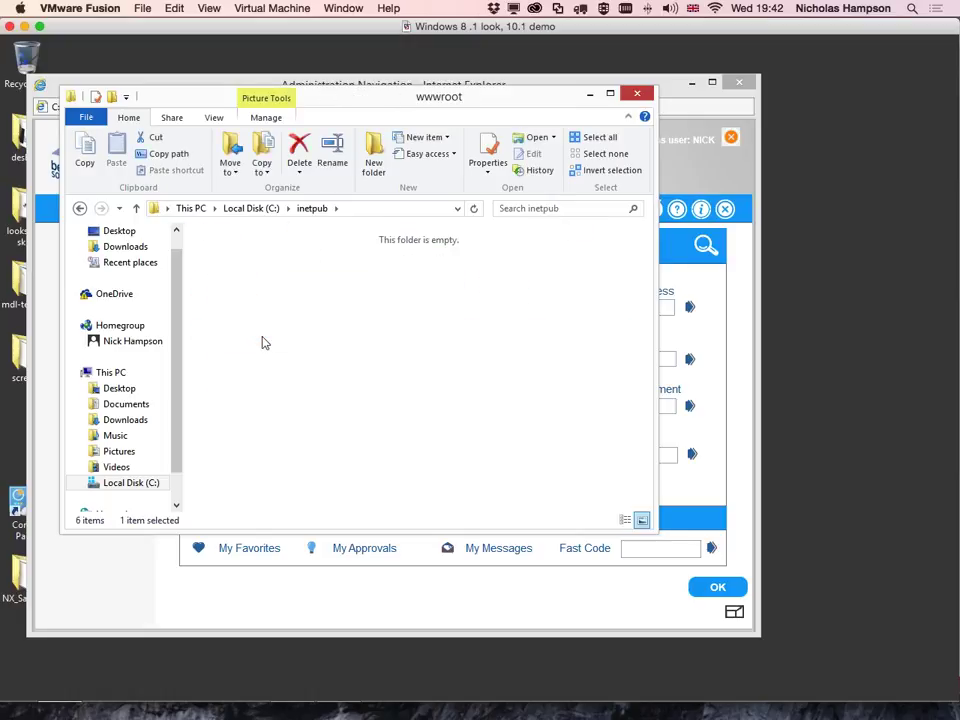
pyautogui.click(588, 362)
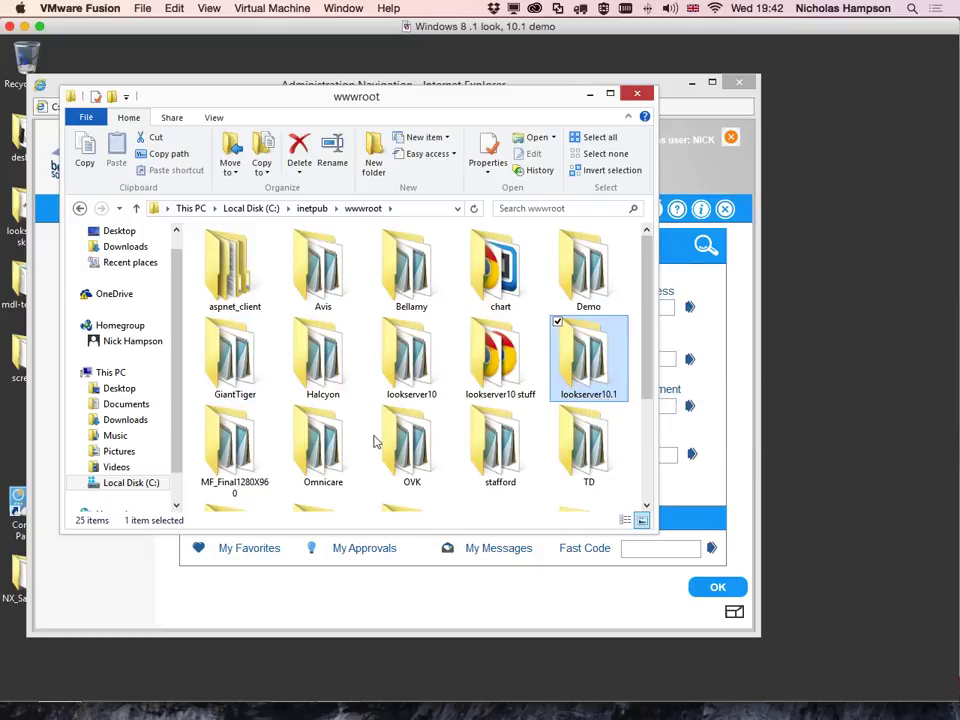
pyautogui.scroll(-1, 646, 471)
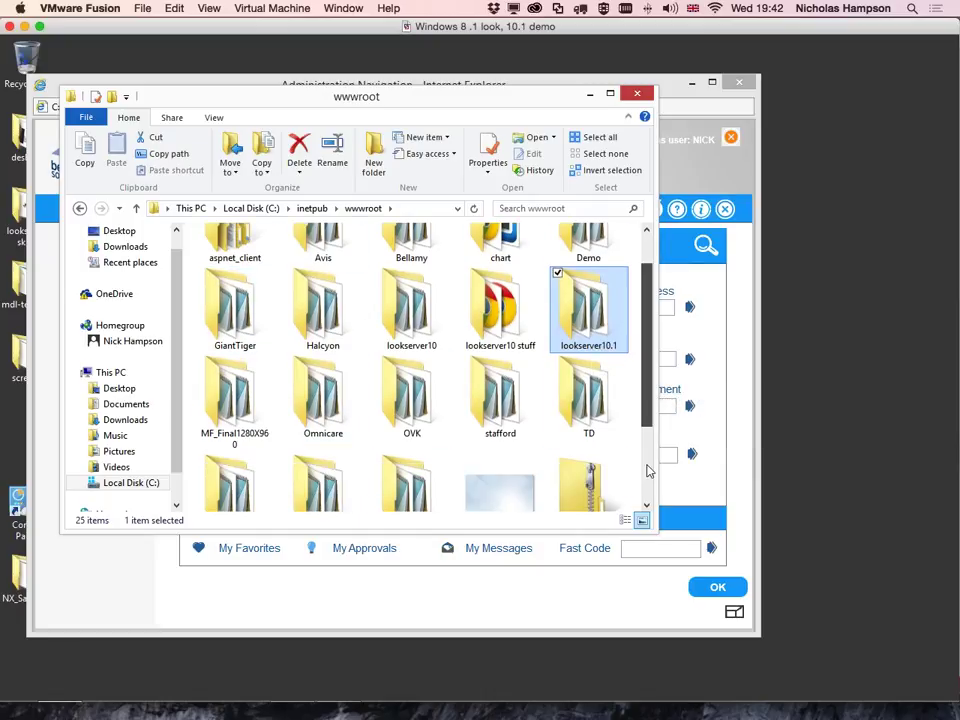
pyautogui.scroll(-3, 646, 471)
pyautogui.scroll(3, 645, 424)
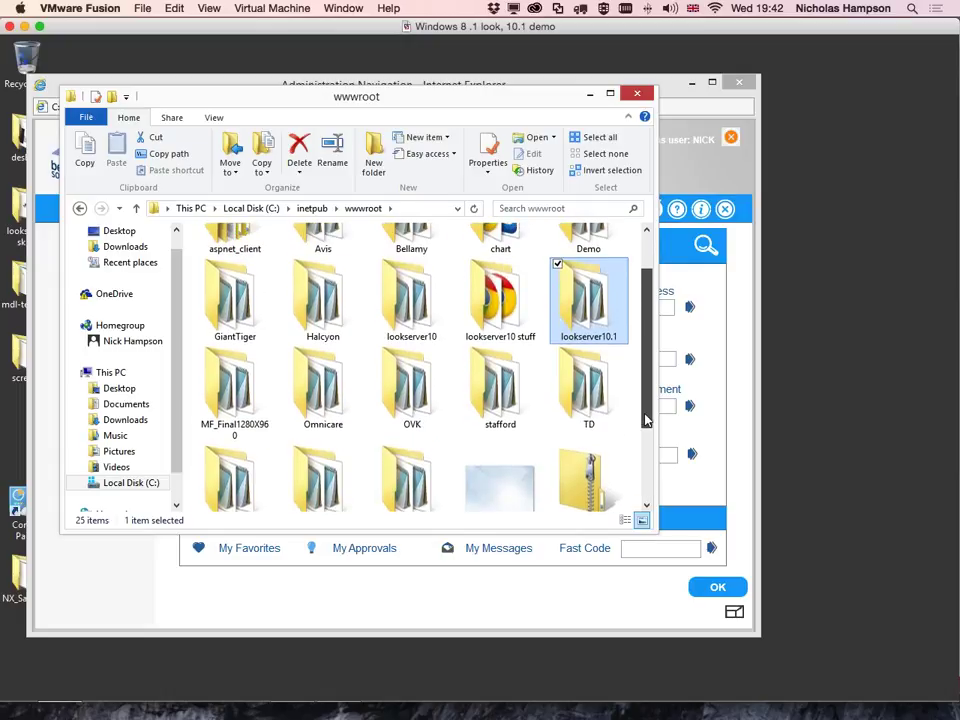
pyautogui.scroll(1, 400, 370)
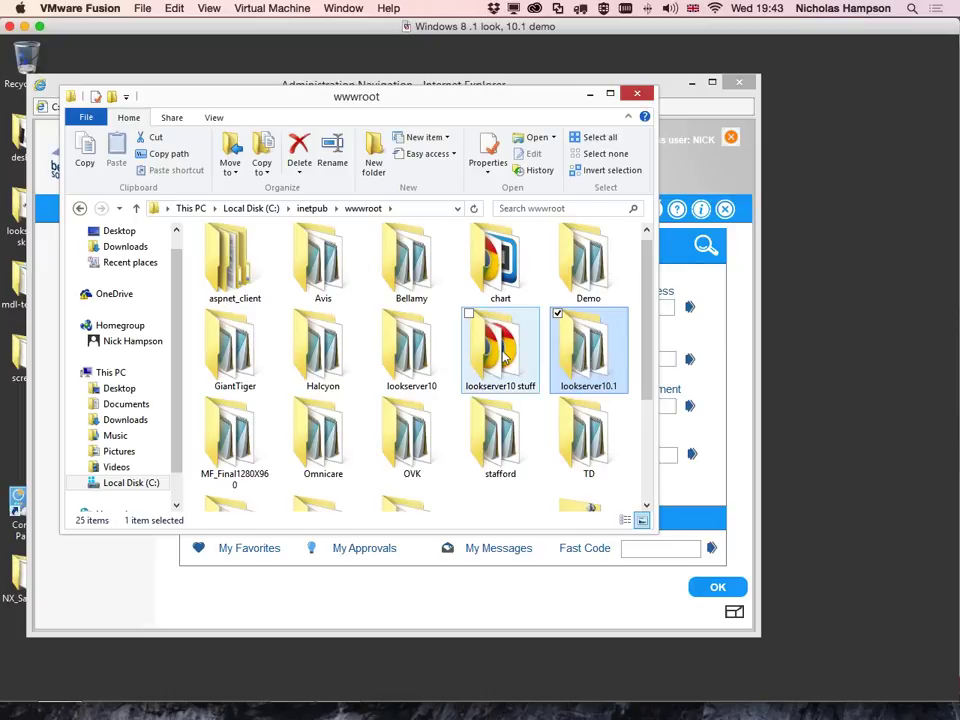
# Look through the remaining server instance folders and files in wwwroot, down to the end of the list and back
pyautogui.moveTo(504, 357)
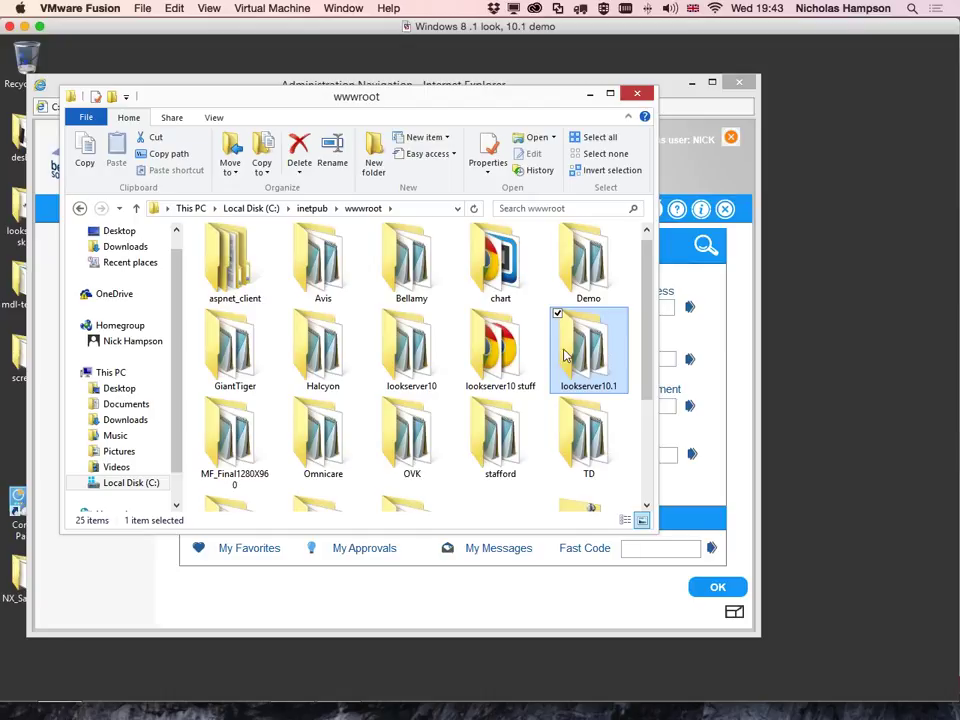
pyautogui.moveTo(559, 374)
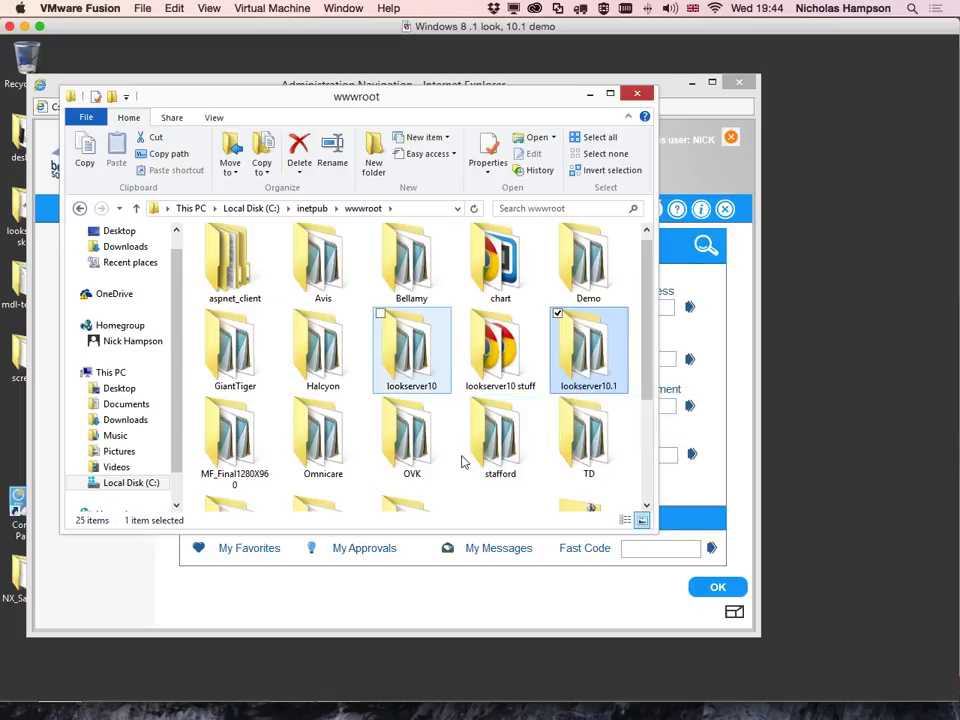
pyautogui.scroll(-2, 463, 456)
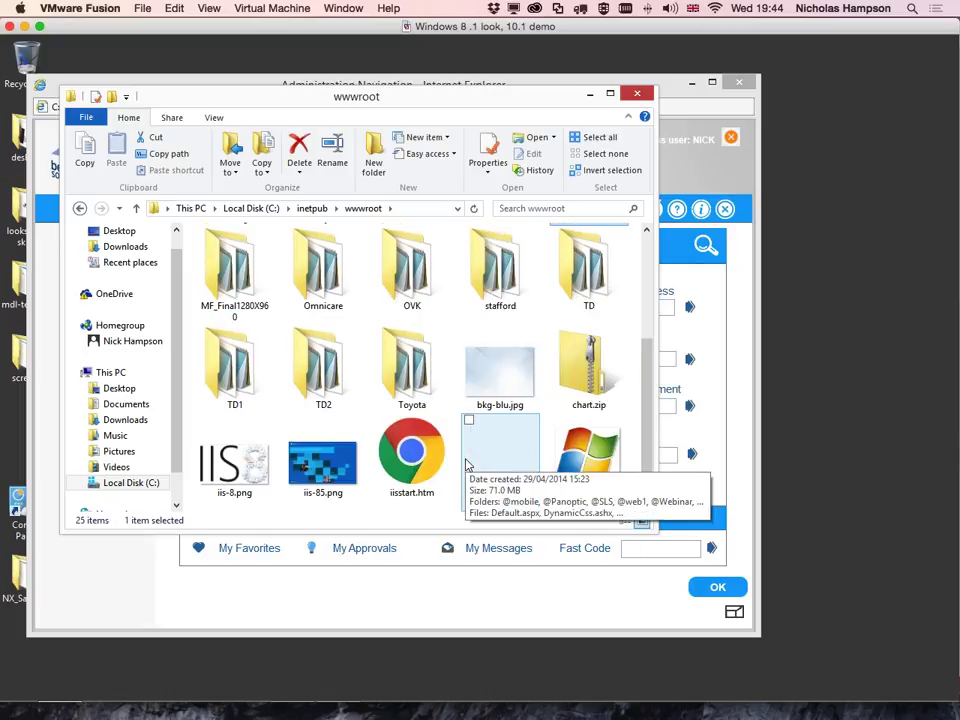
pyautogui.scroll(2, 643, 430)
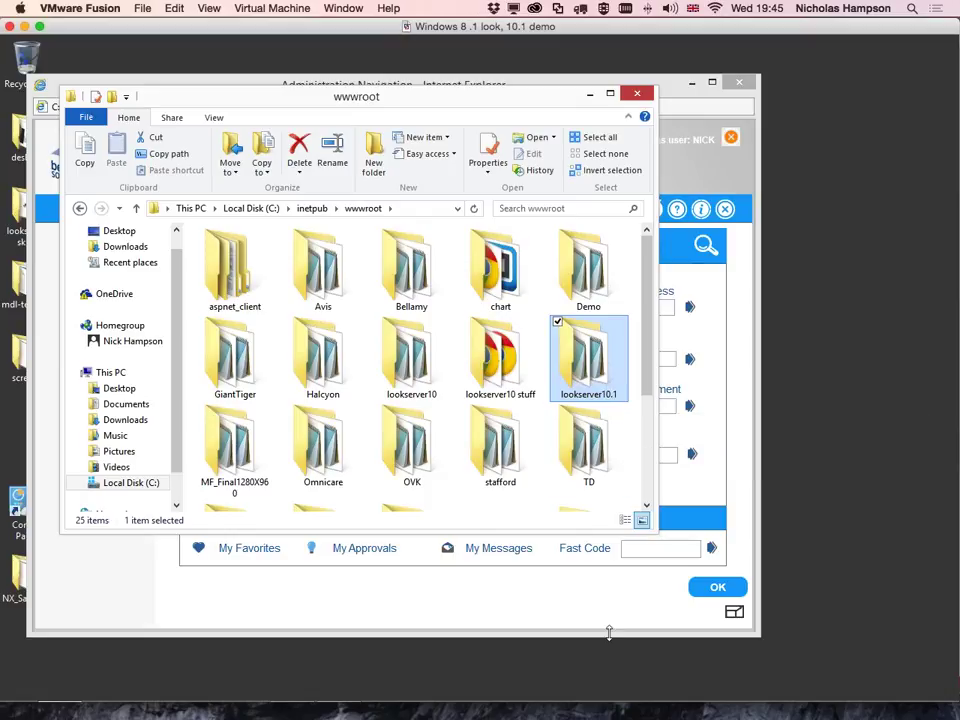
# Switch to PowerPoint, play the presentation from the Newlook server slide, advance to the Developer slide and end the show
pyautogui.moveTo(587, 712)
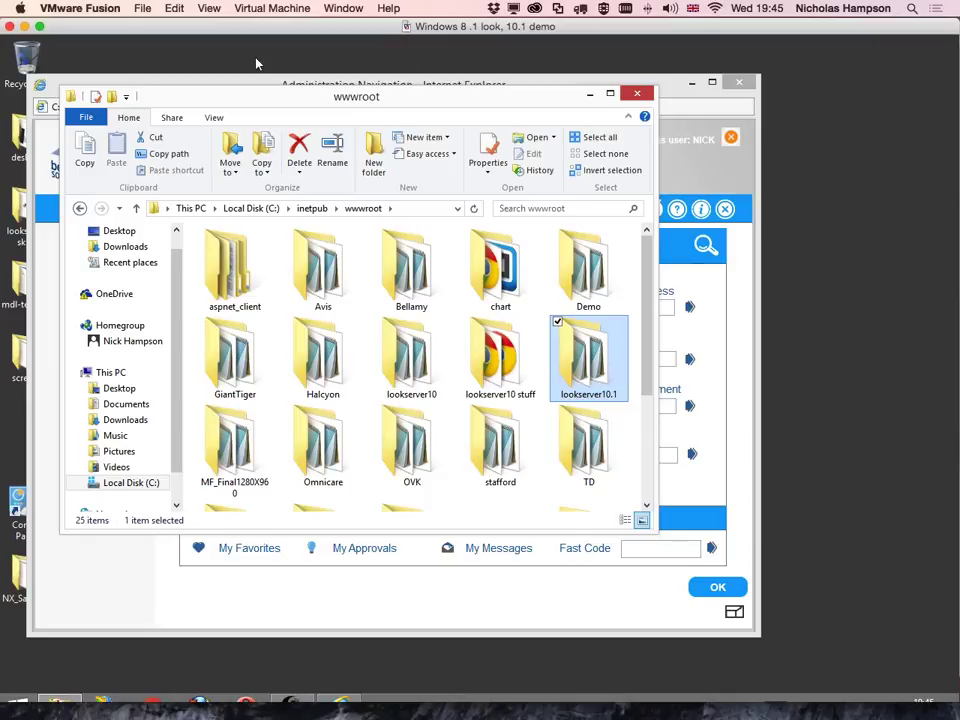
pyautogui.click(24, 27)
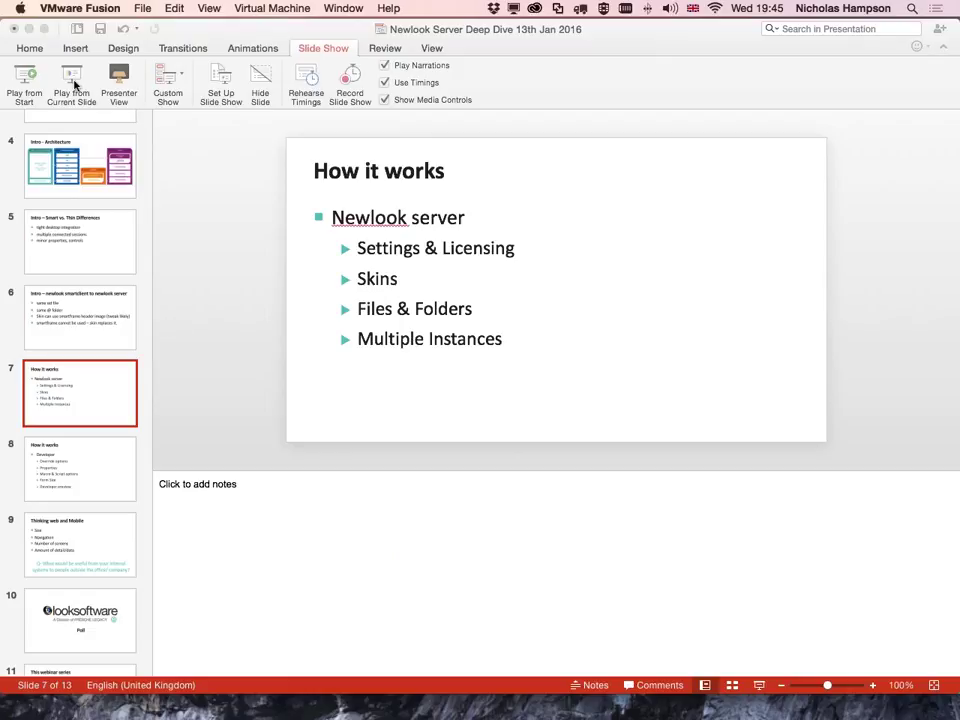
pyautogui.click(74, 80)
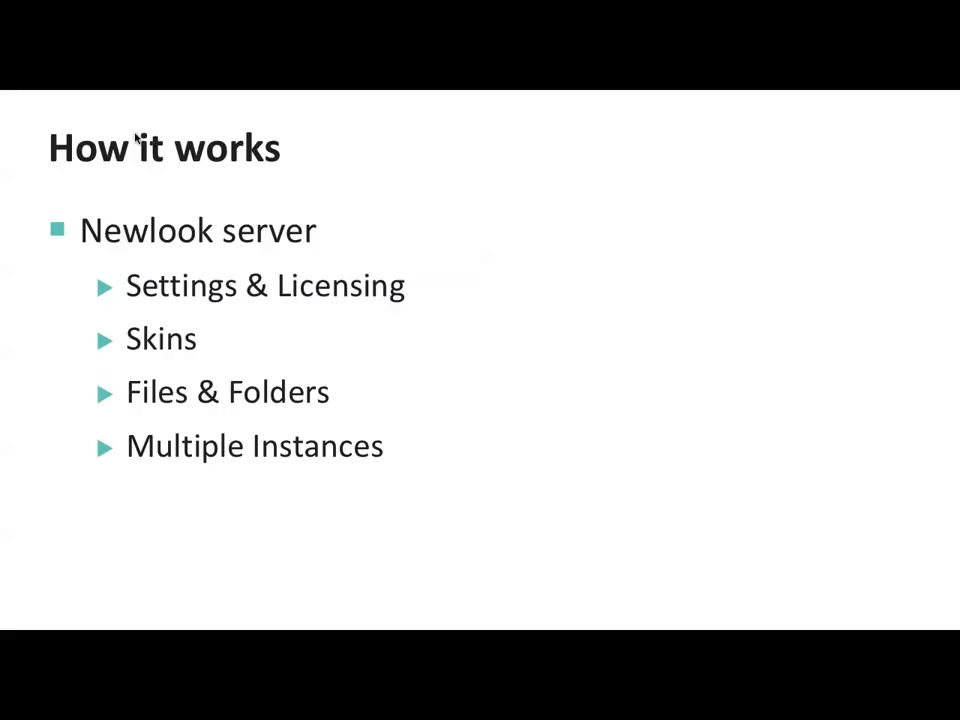
pyautogui.press('Right')
pyautogui.press('Escape')
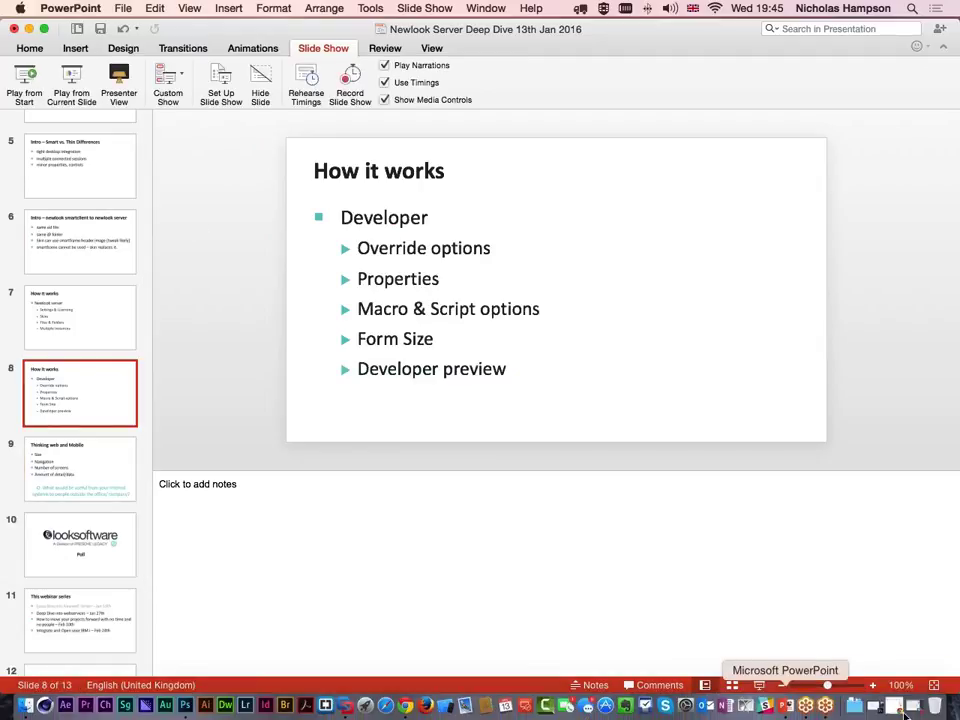
# Return to soarchitect in the Windows virtual machine, view the lookserver Mobile preview QR code, highlight its address and close the preview
pyautogui.click(893, 708)
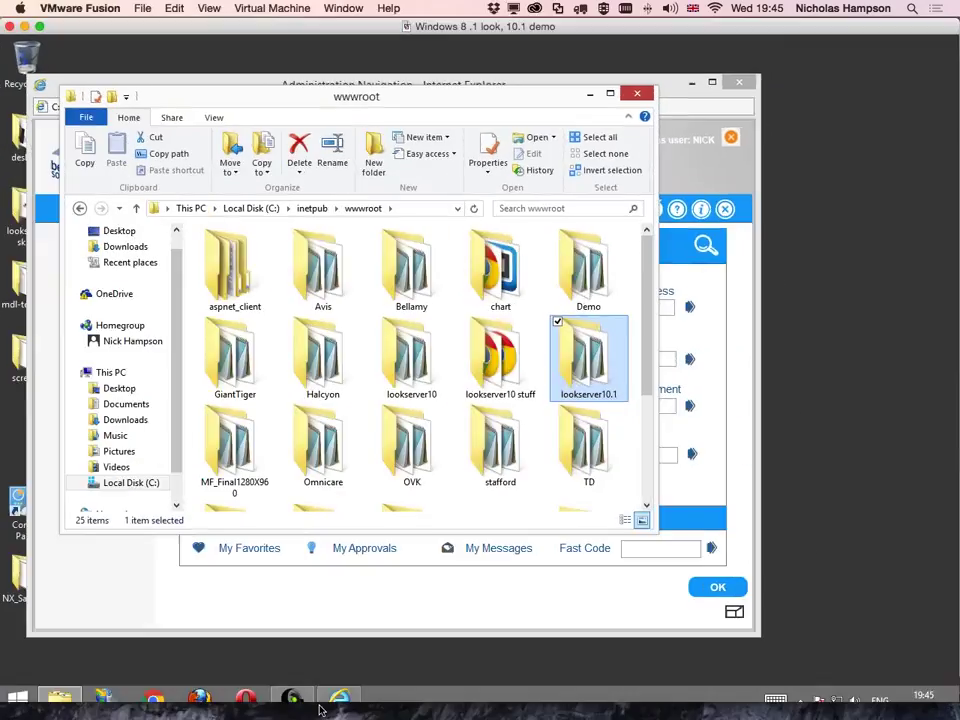
pyautogui.click(296, 690)
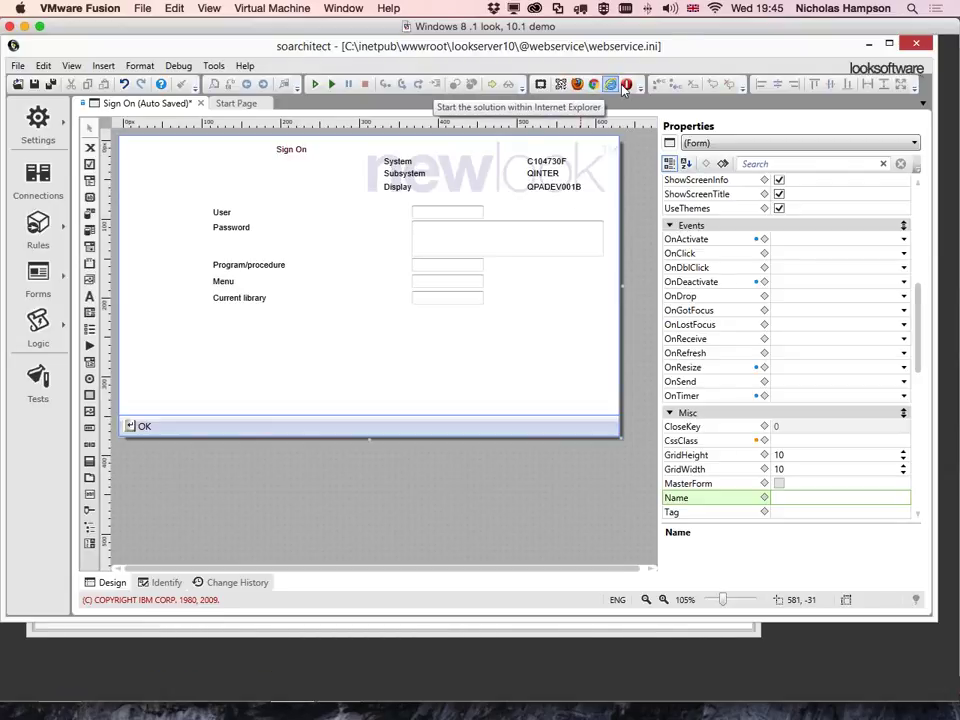
pyautogui.click(559, 88)
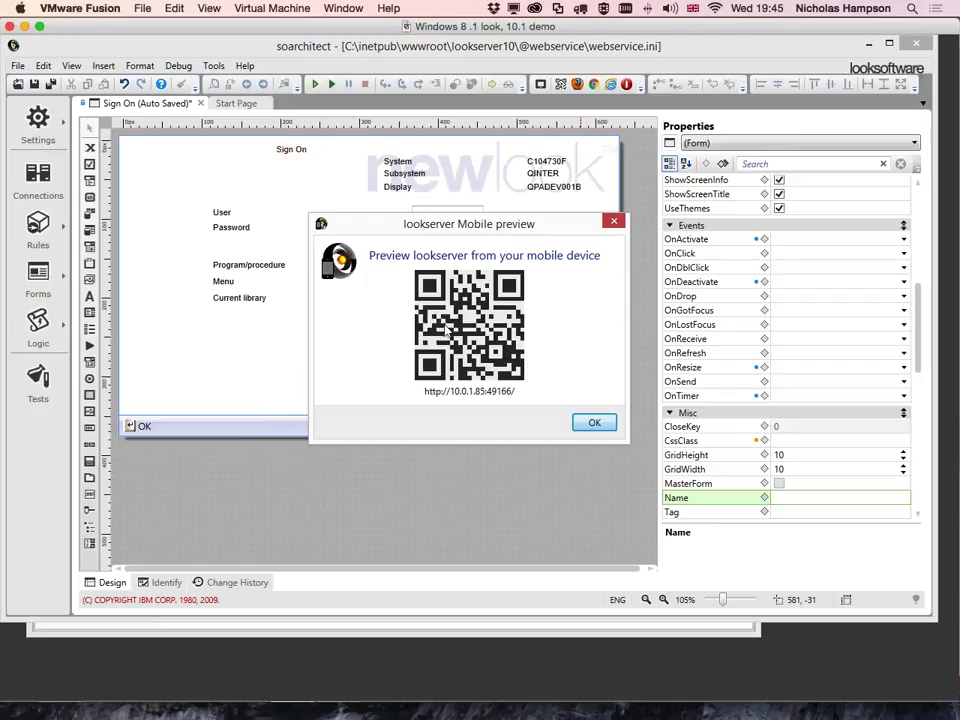
pyautogui.moveTo(426, 391); pyautogui.dragTo(541, 393)
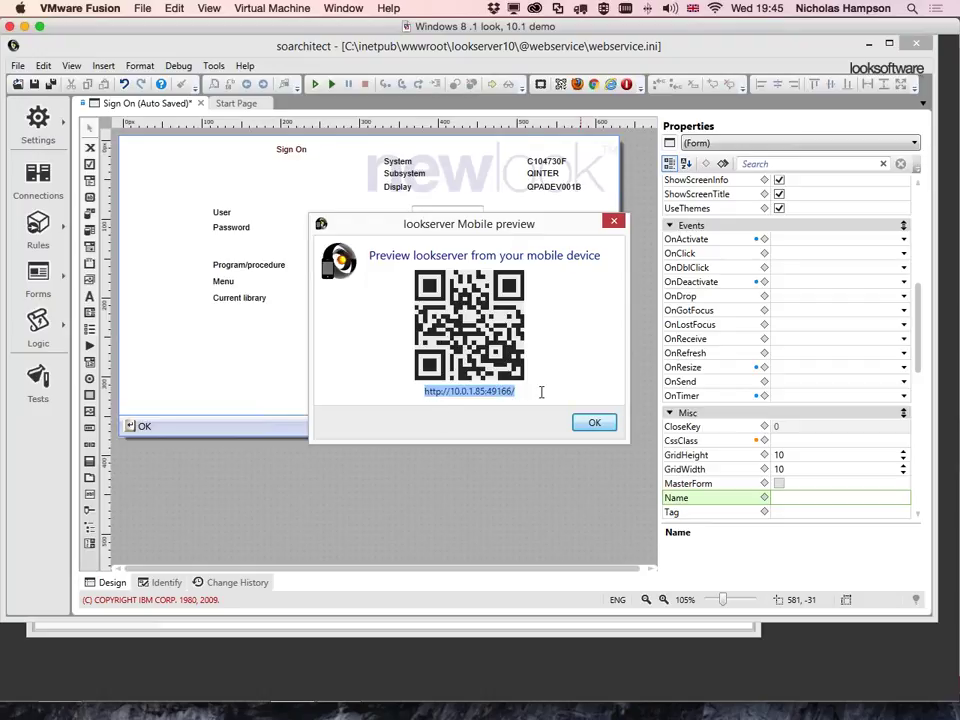
pyautogui.click(613, 221)
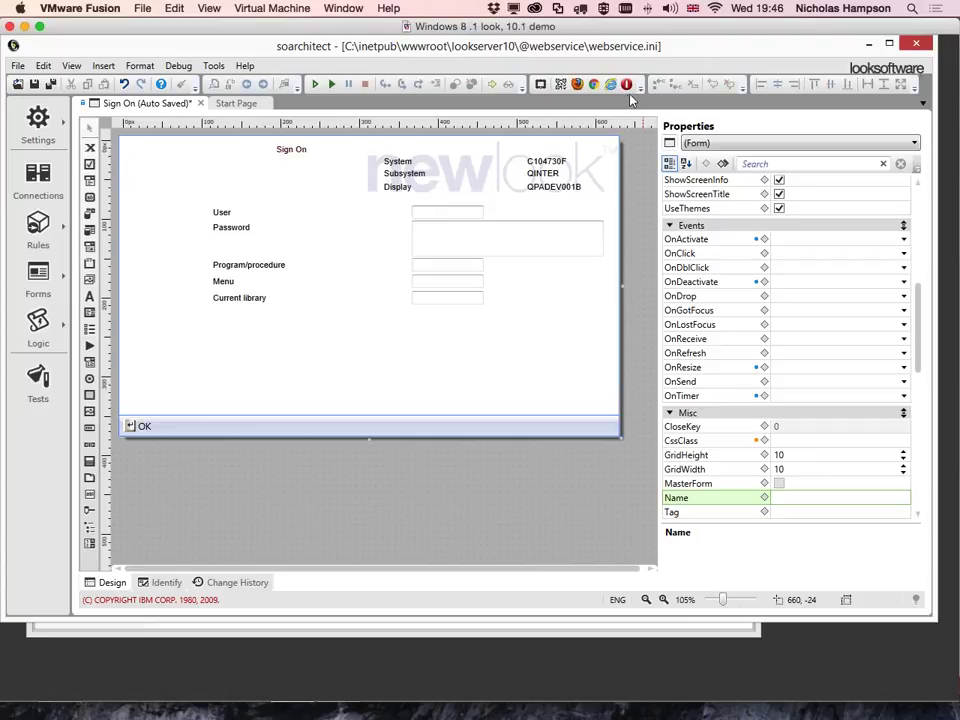
# Switch to PowerPoint, play the presentation from the Developer slide and advance to the Poll slide
pyautogui.moveTo(475, 716)
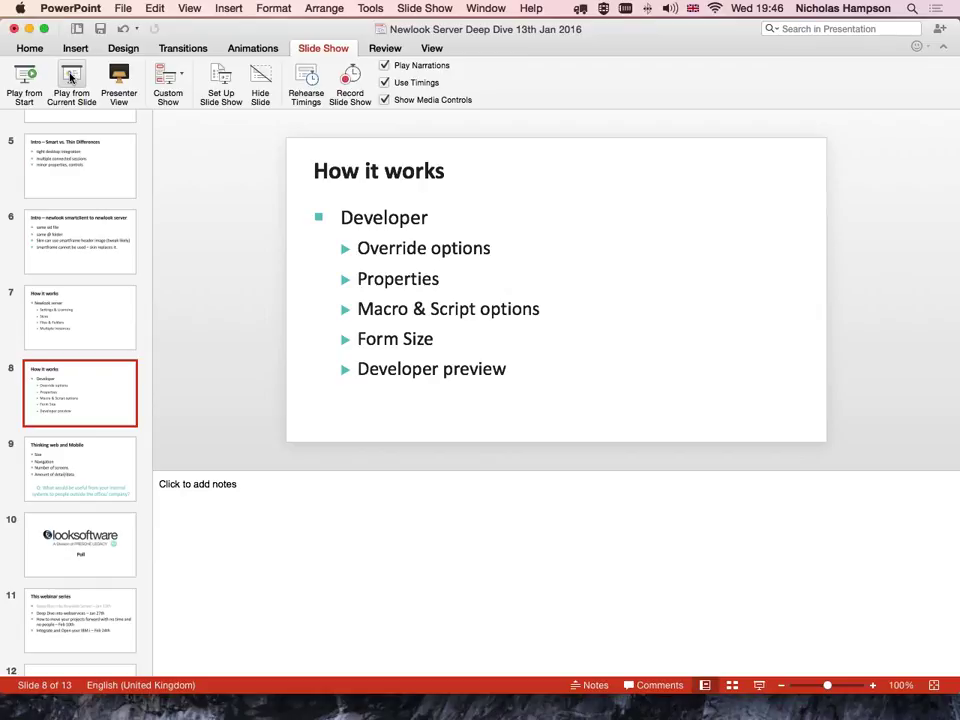
pyautogui.click(70, 77)
pyautogui.press('Right')
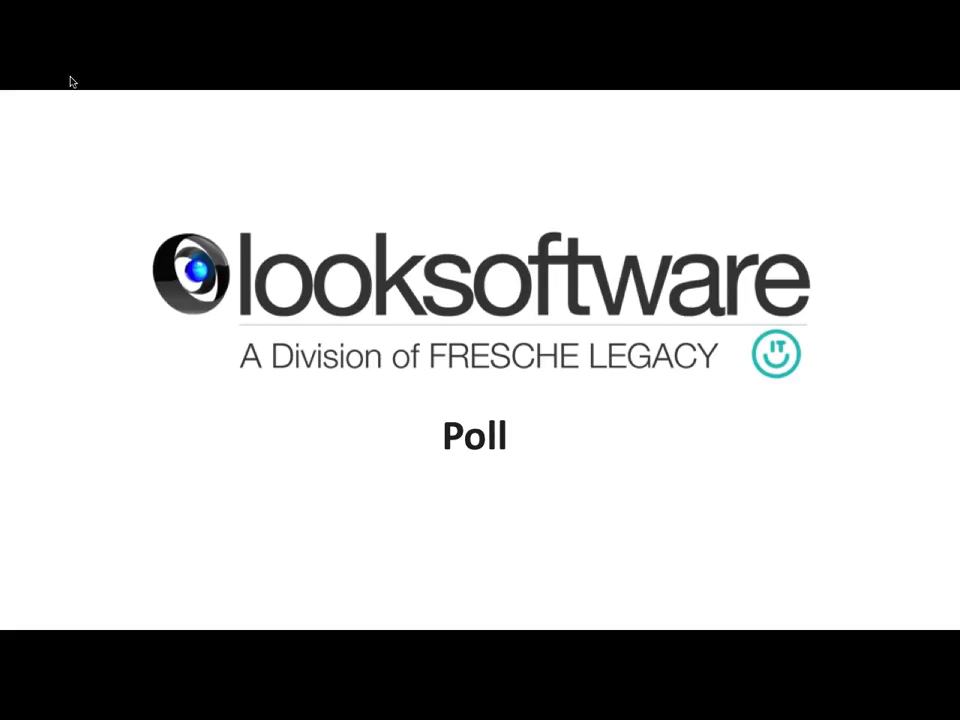